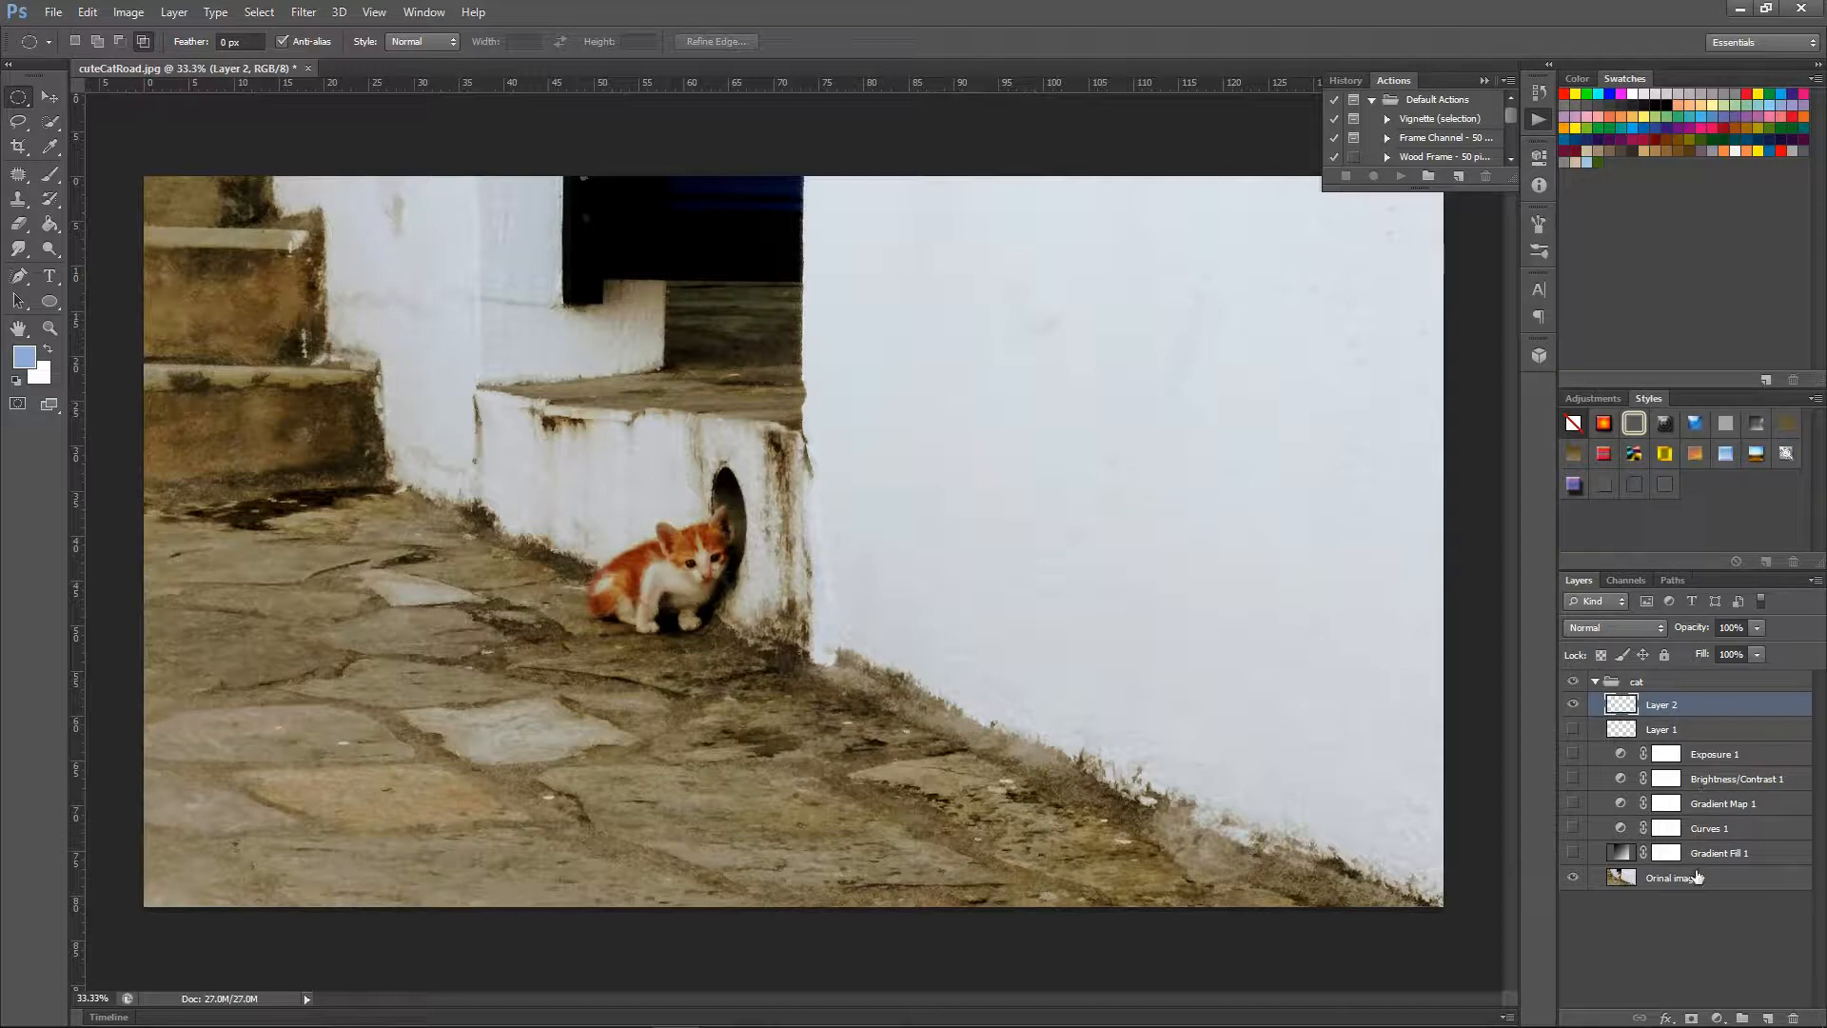
Delete Layer 1 and Layer 2 from the cat group.
left_click(1674, 887)
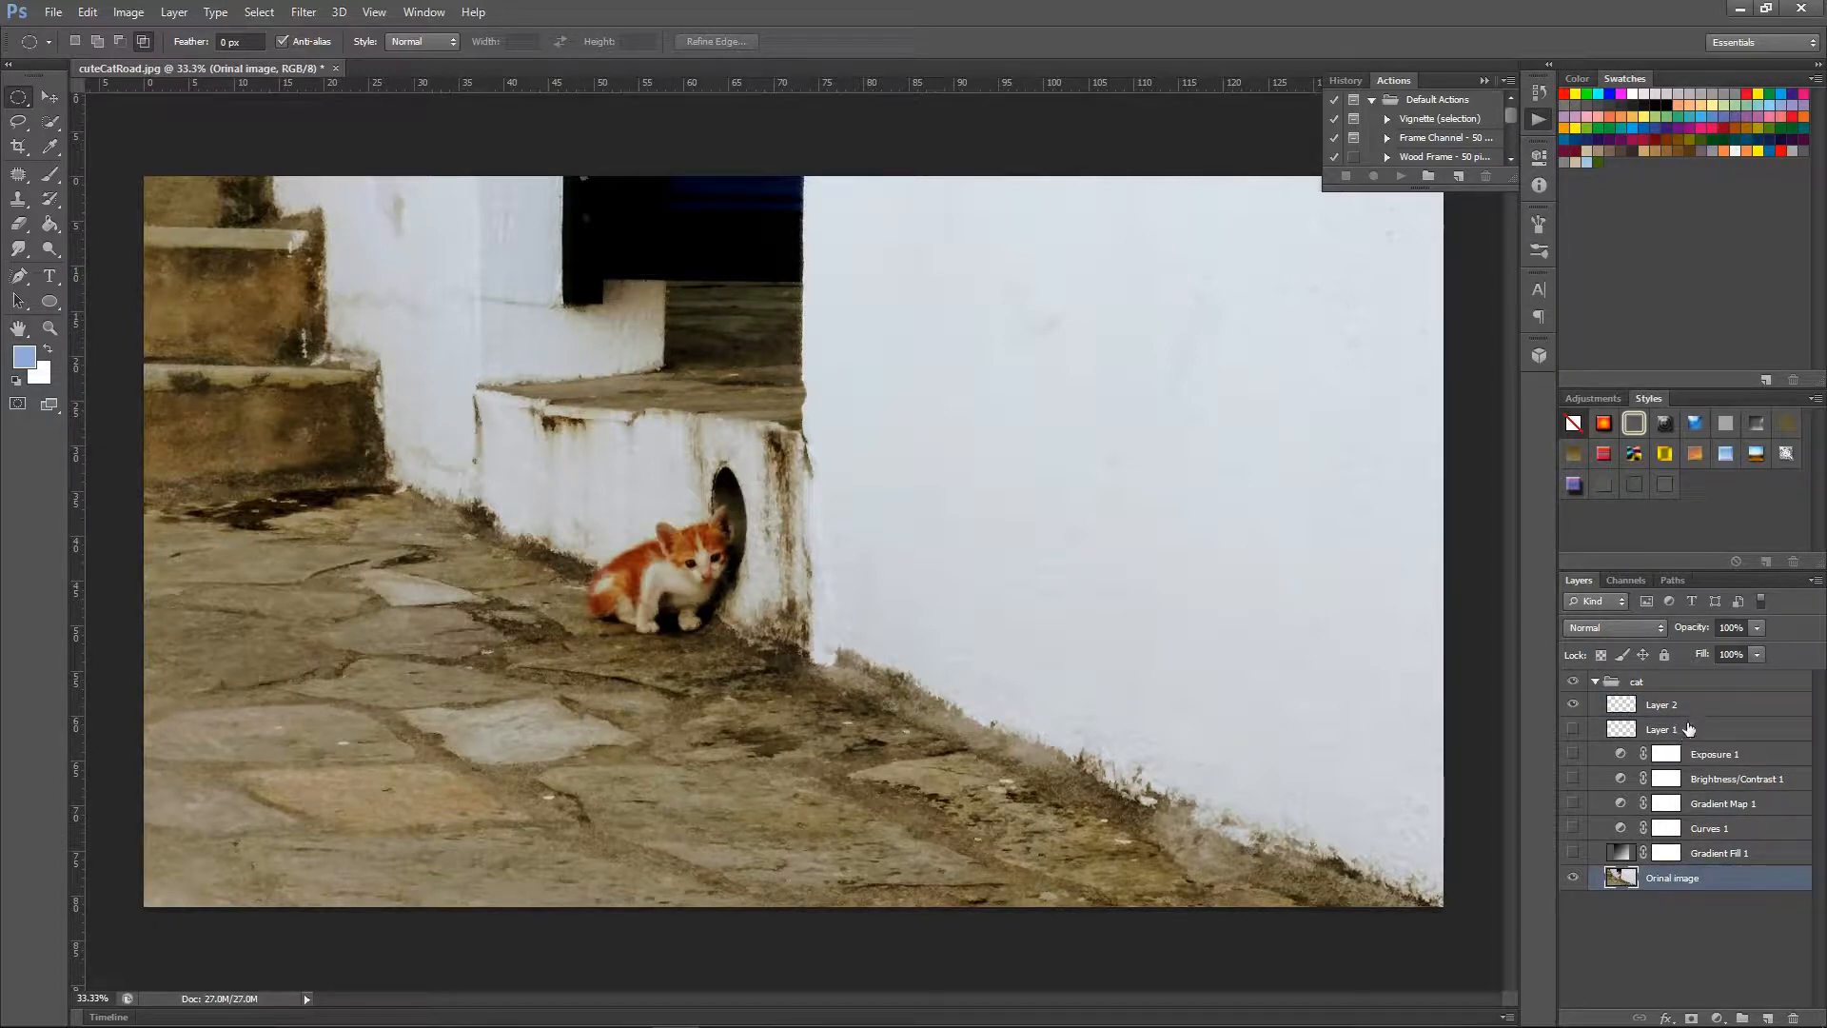
left_click(1696, 730)
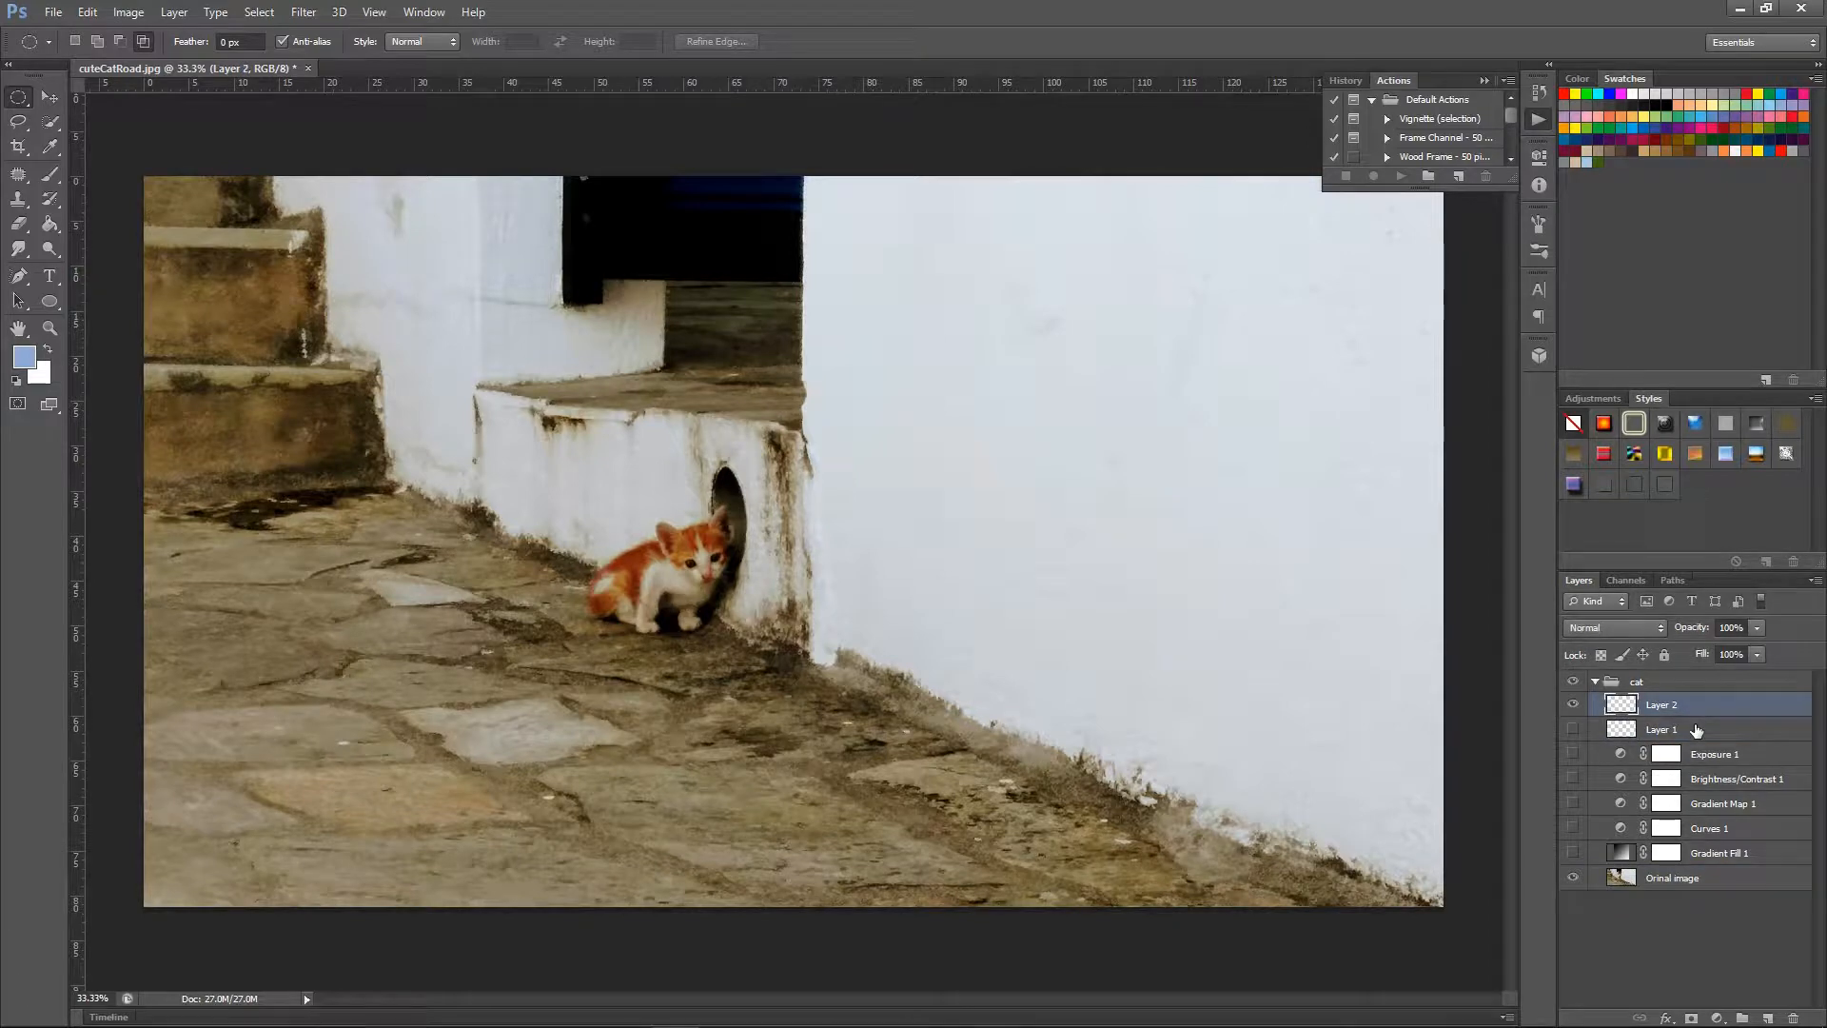
key("Delete")
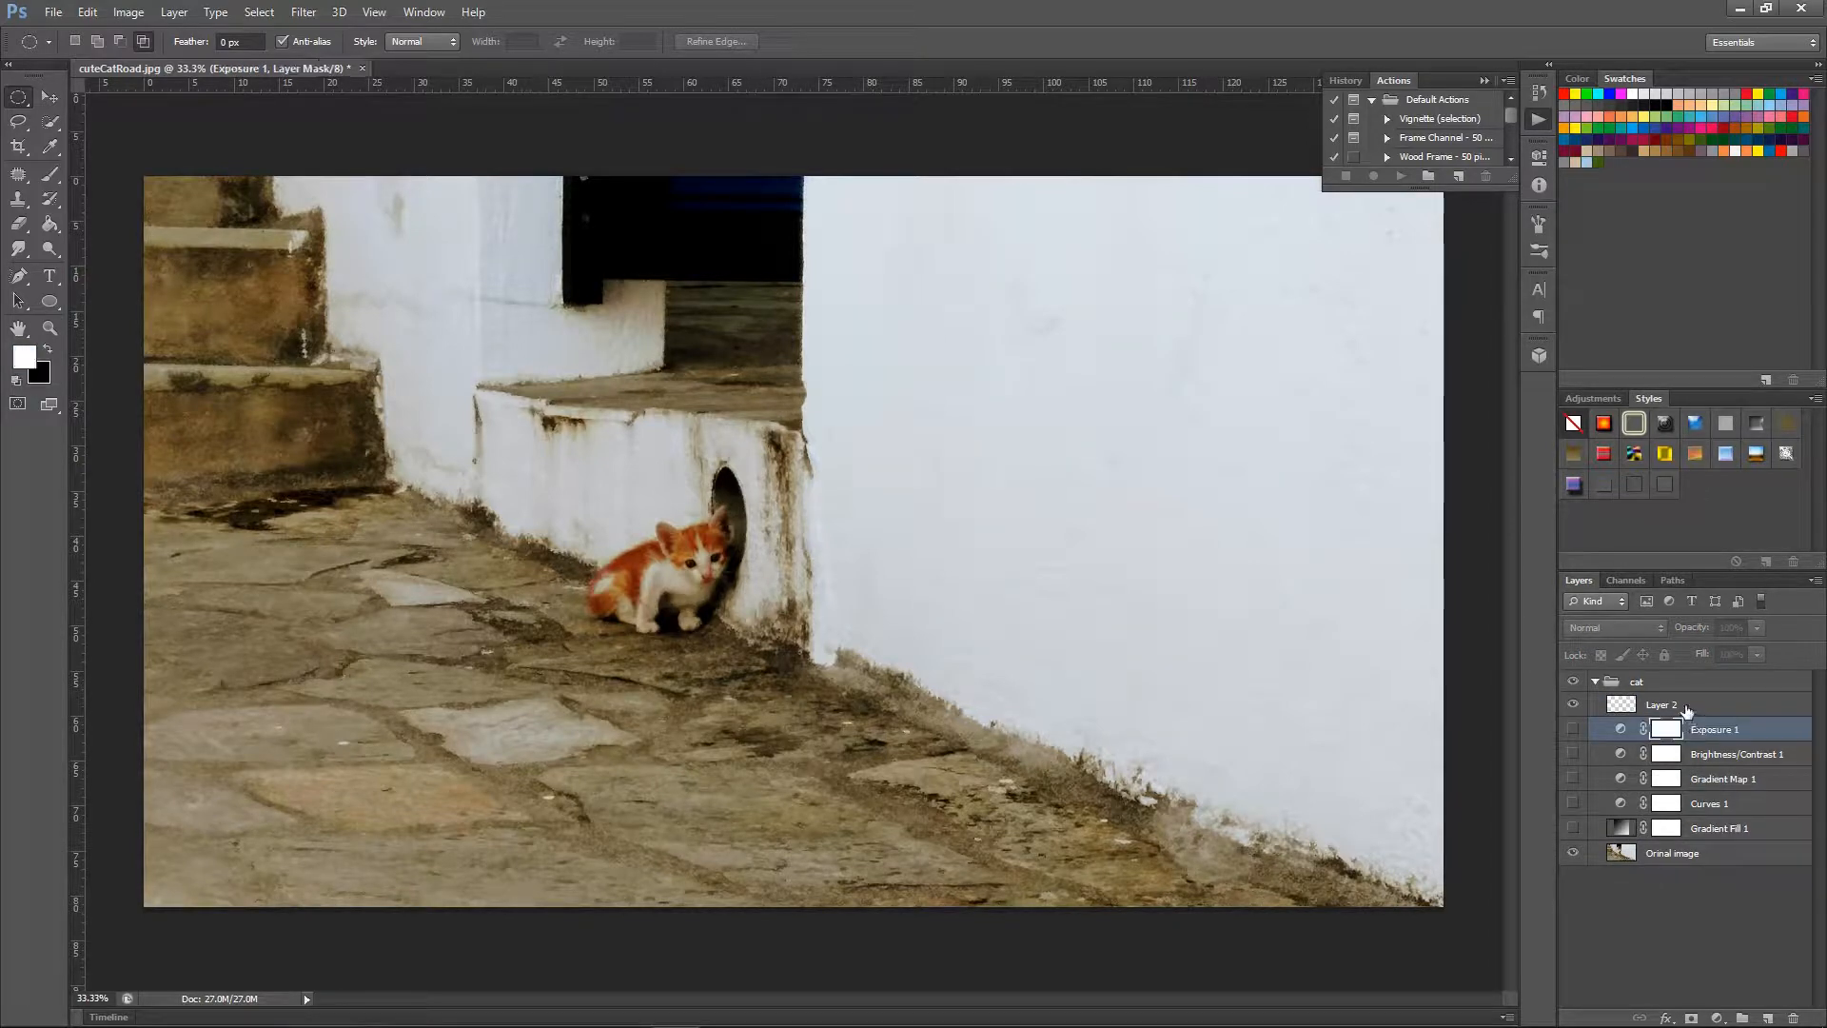
left_click(1688, 710)
key("Delete")
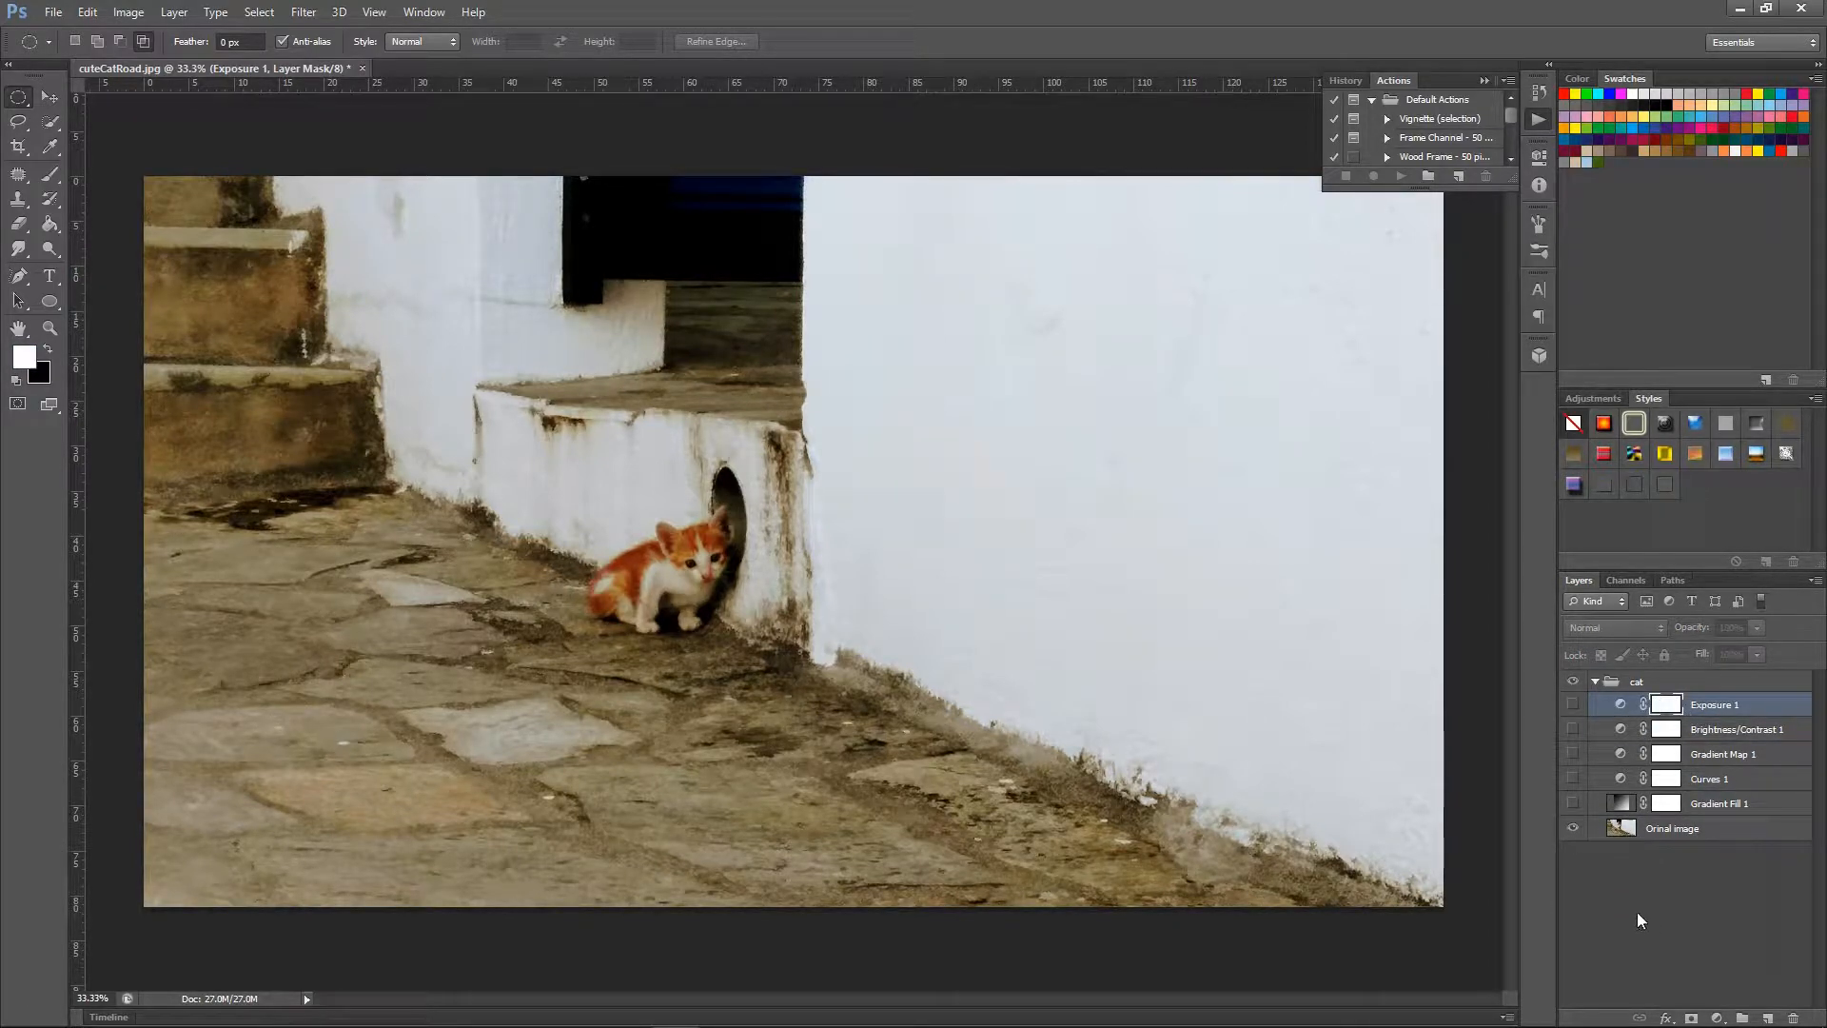
left_click(88, 14)
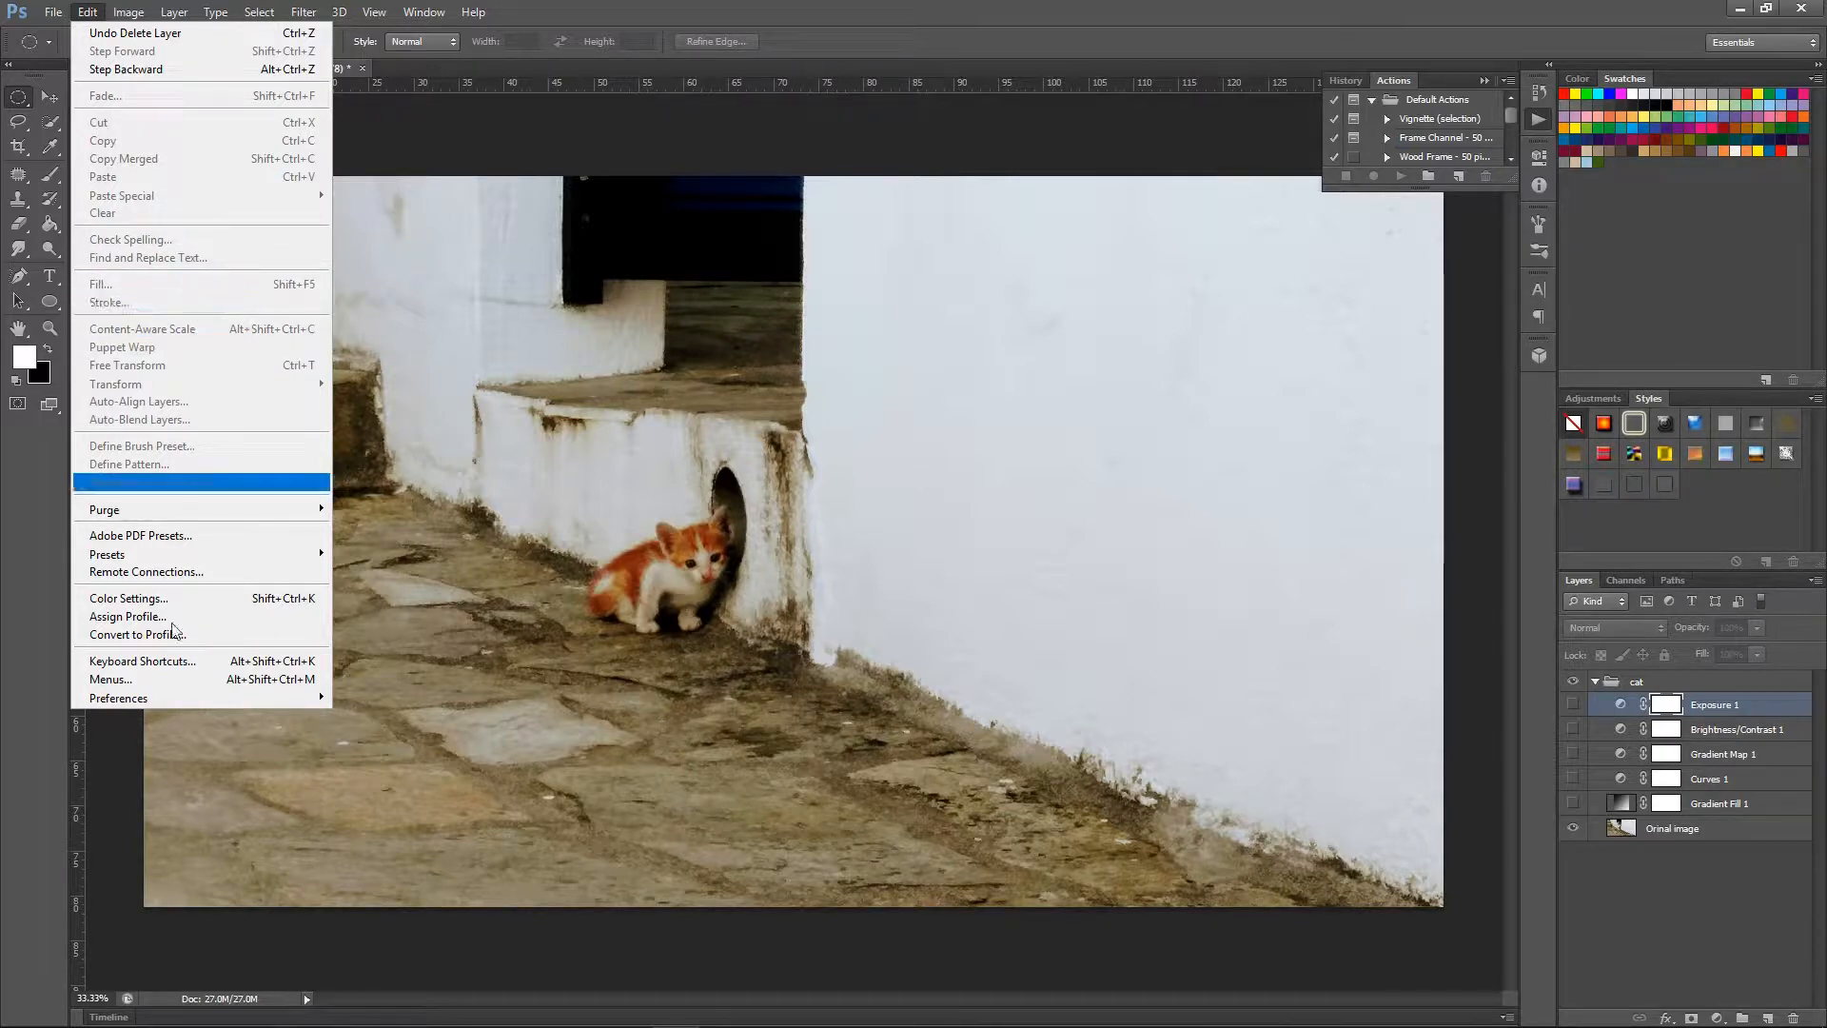
left_click(126, 775)
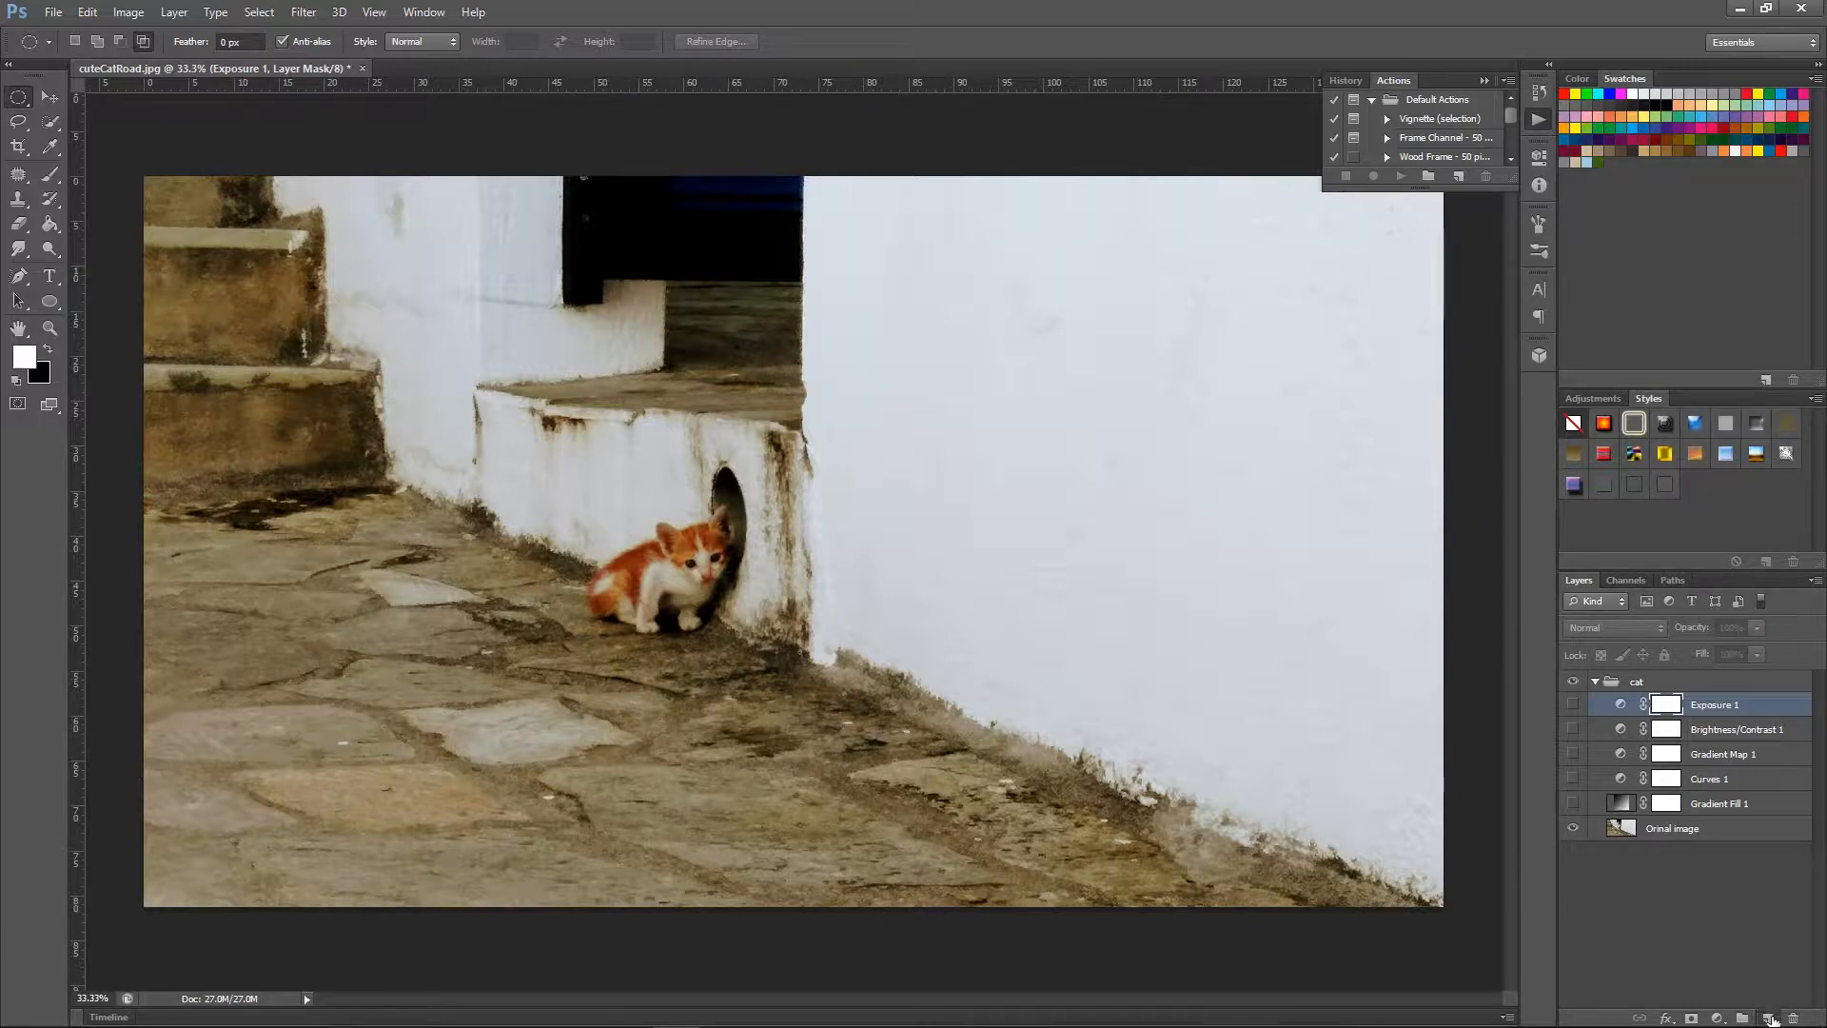
Add a new layer at the top of the cat group and name it fill.
left_click(1768, 1016)
double_click(1657, 706)
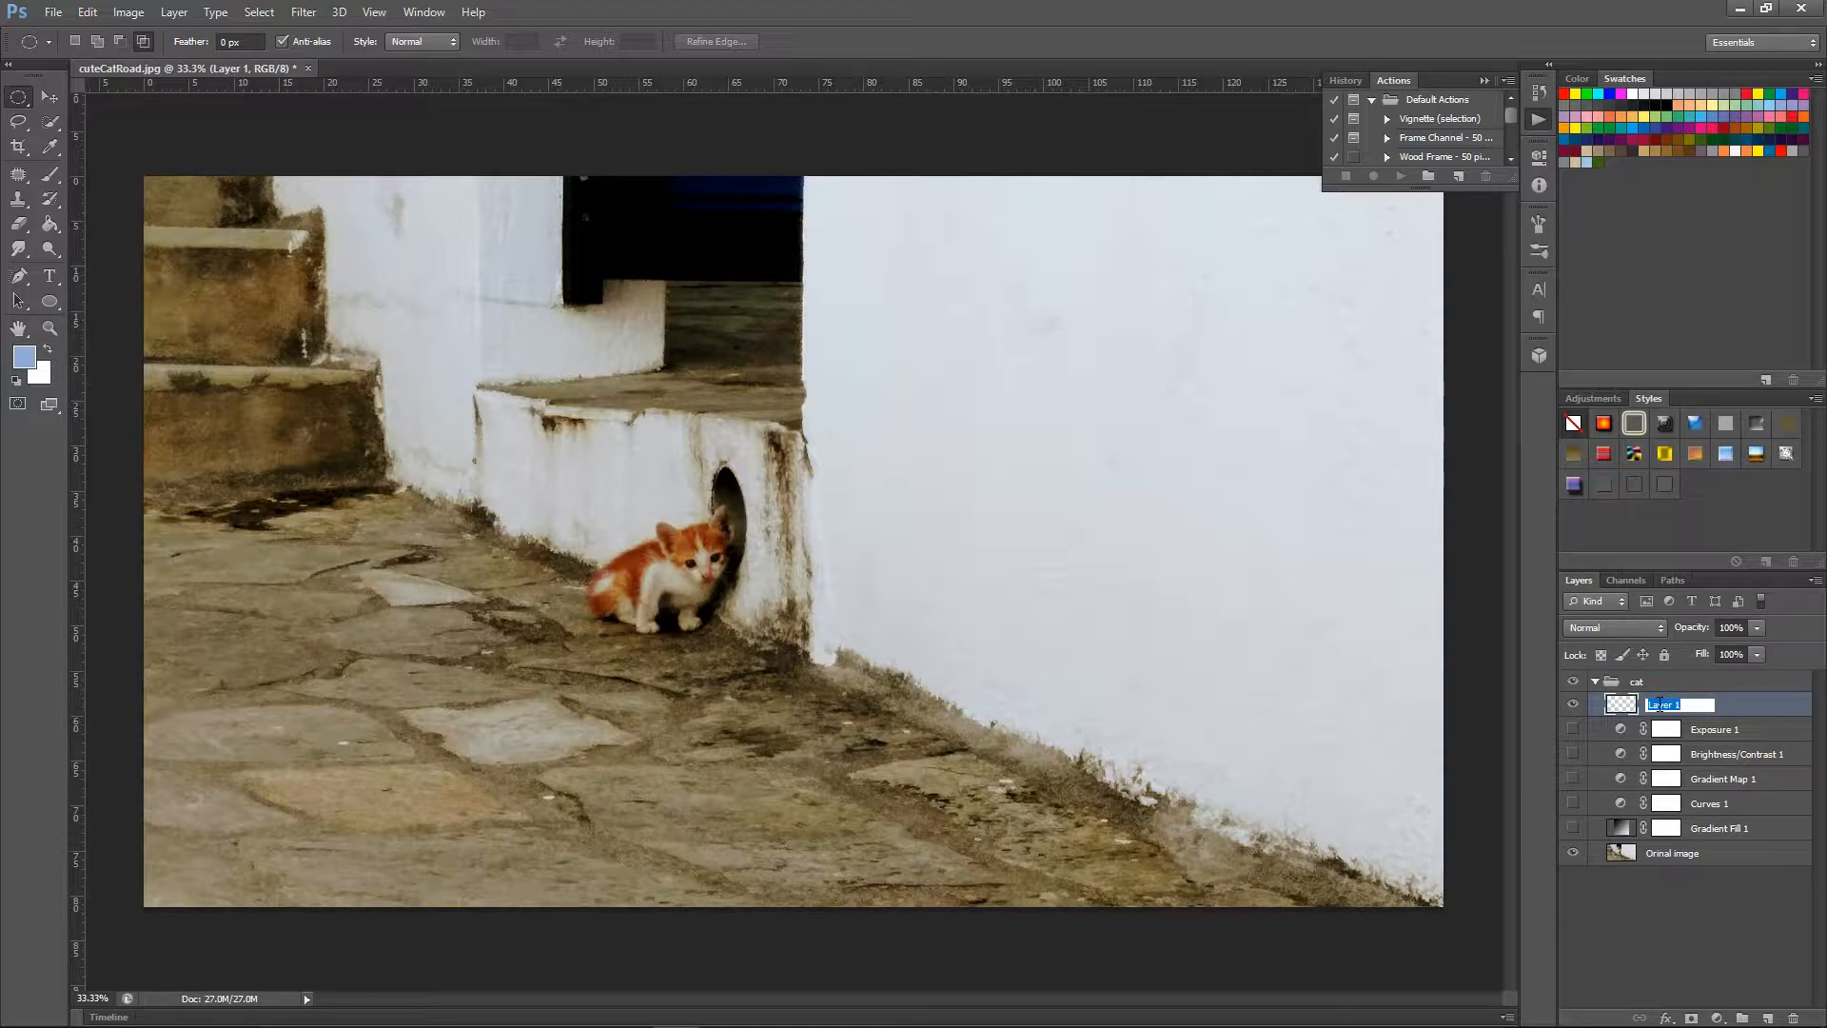
type("c")
key("BackSpace")
key("BackSpace")
type("fill")
key("Return")
left_click(1746, 705)
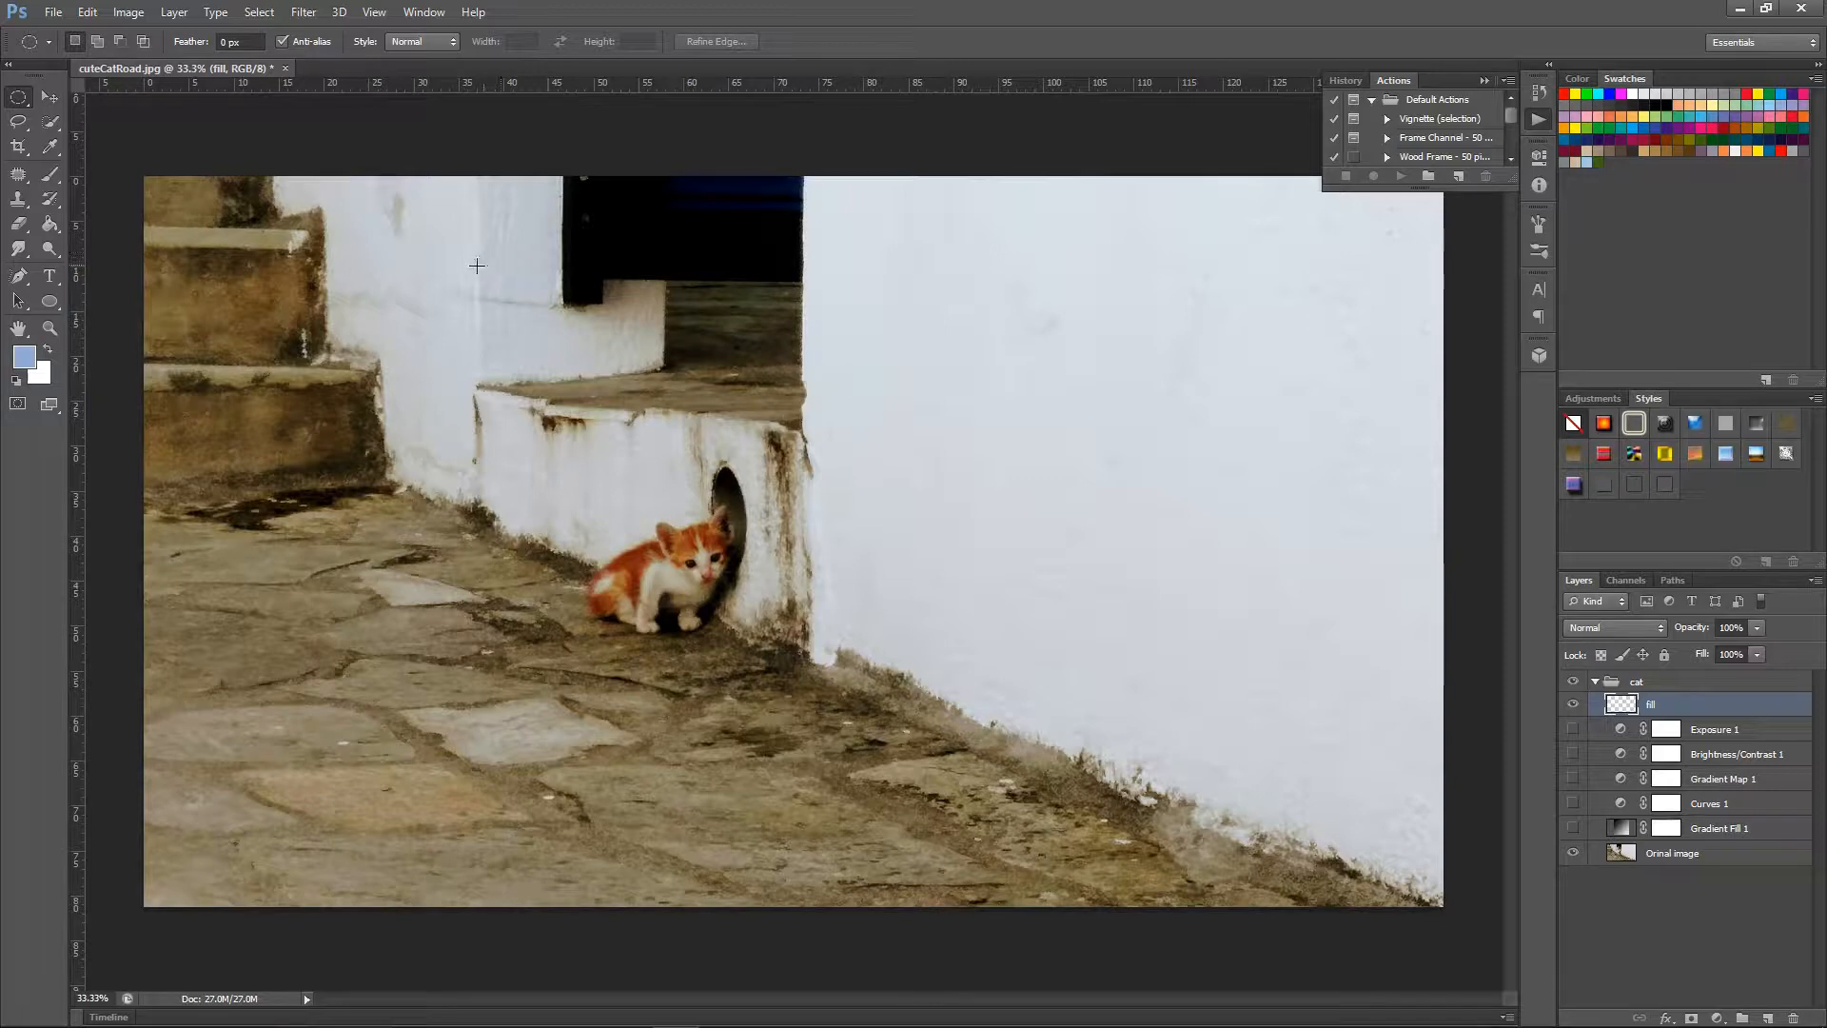
Make a large circular marquee selection around the kitten and open the Fill settings for it.
left_click_drag(536, 353, 1005, 789)
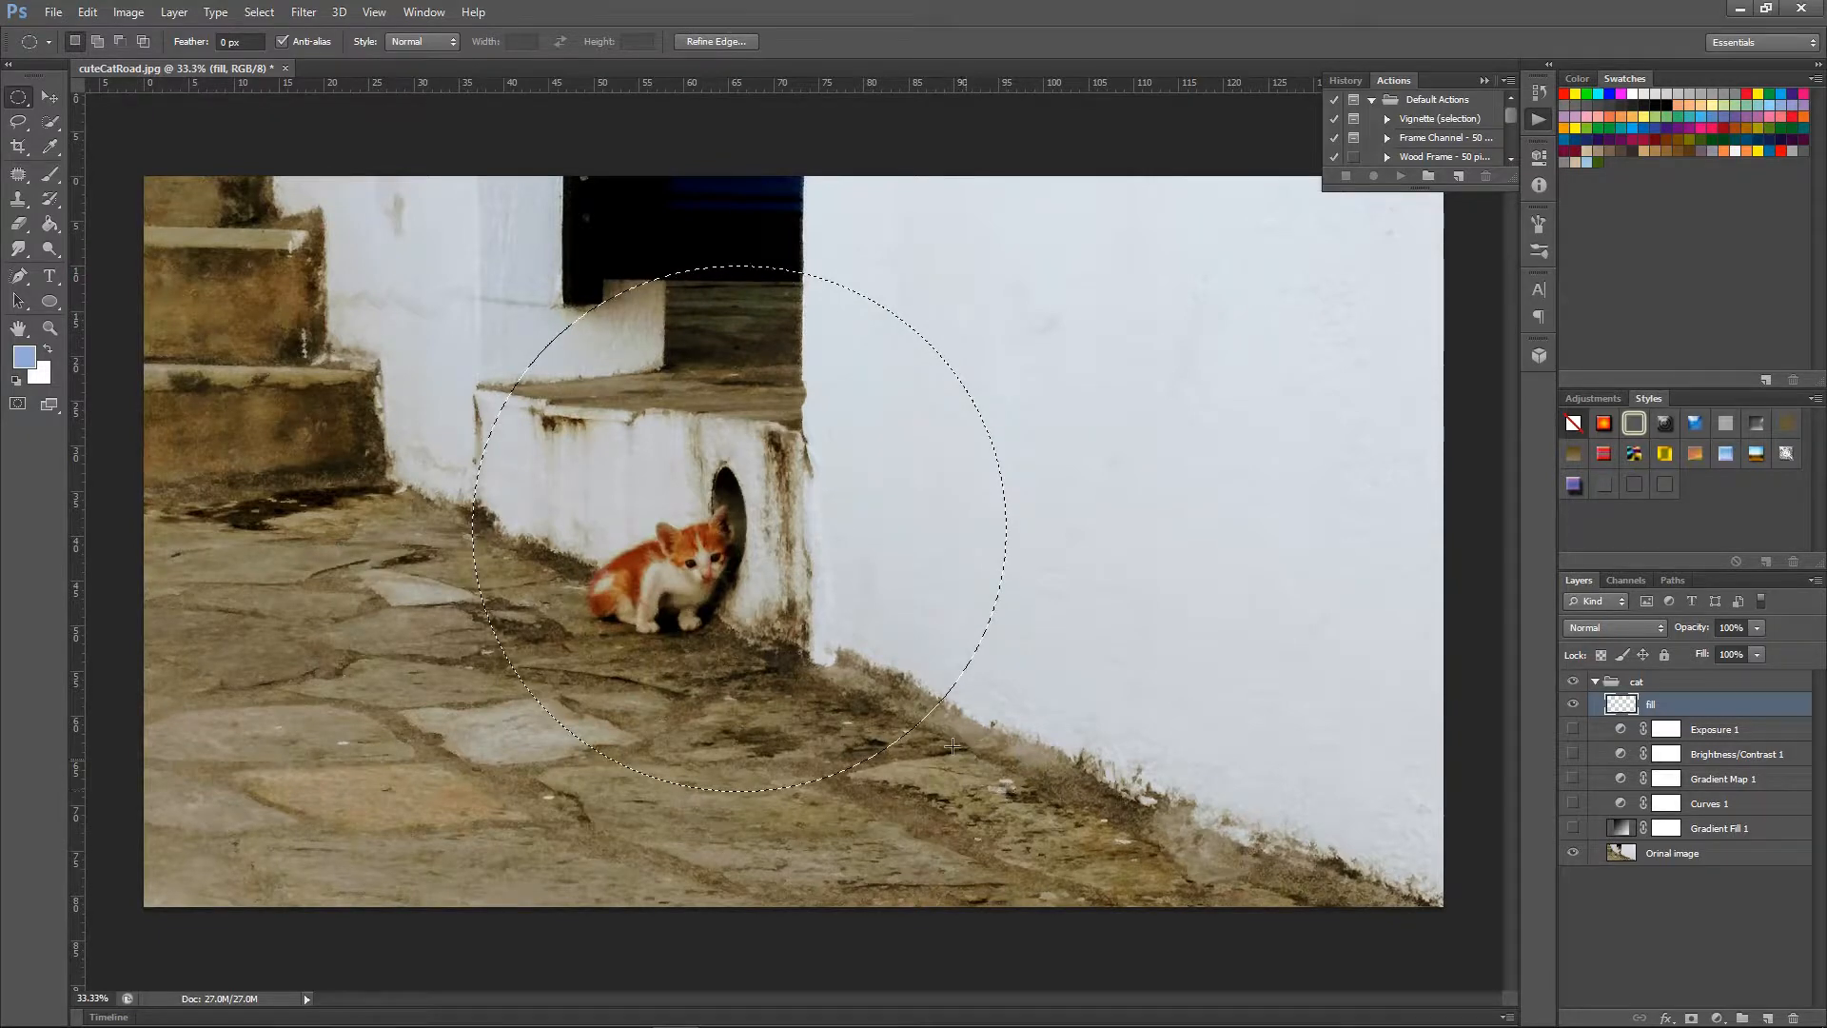
left_click(87, 13)
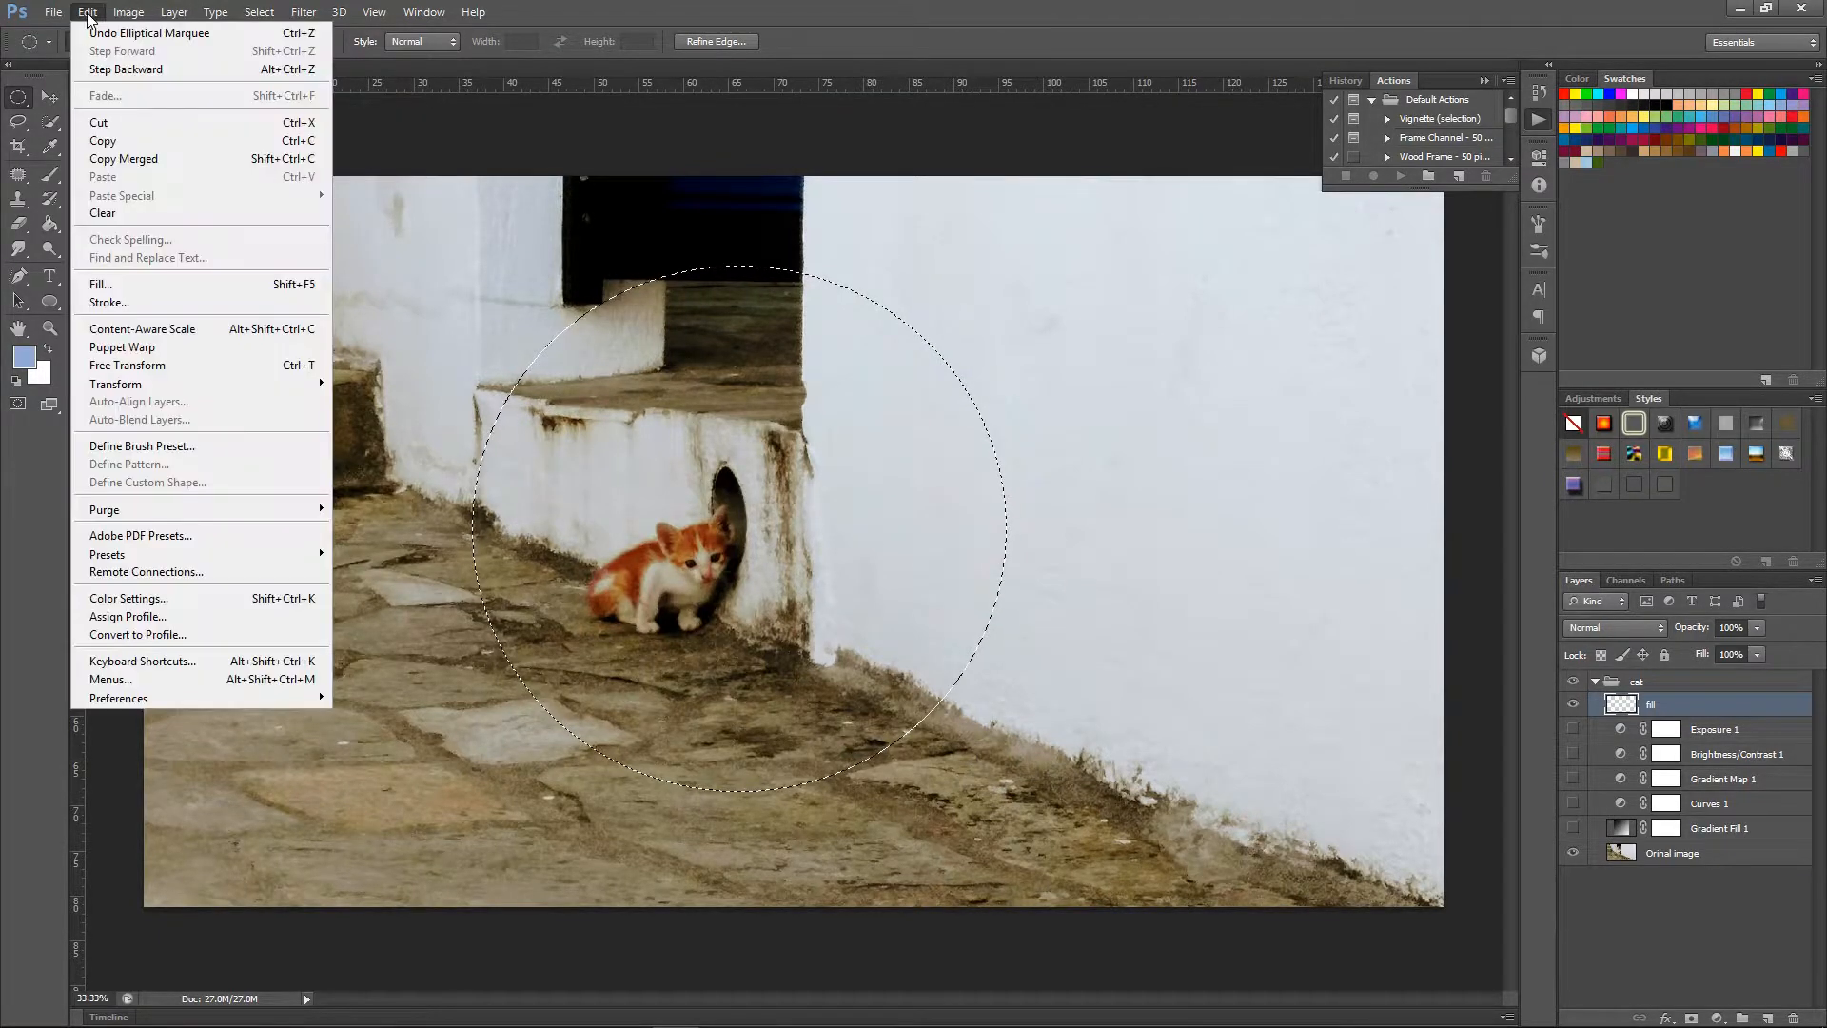
left_click(175, 288)
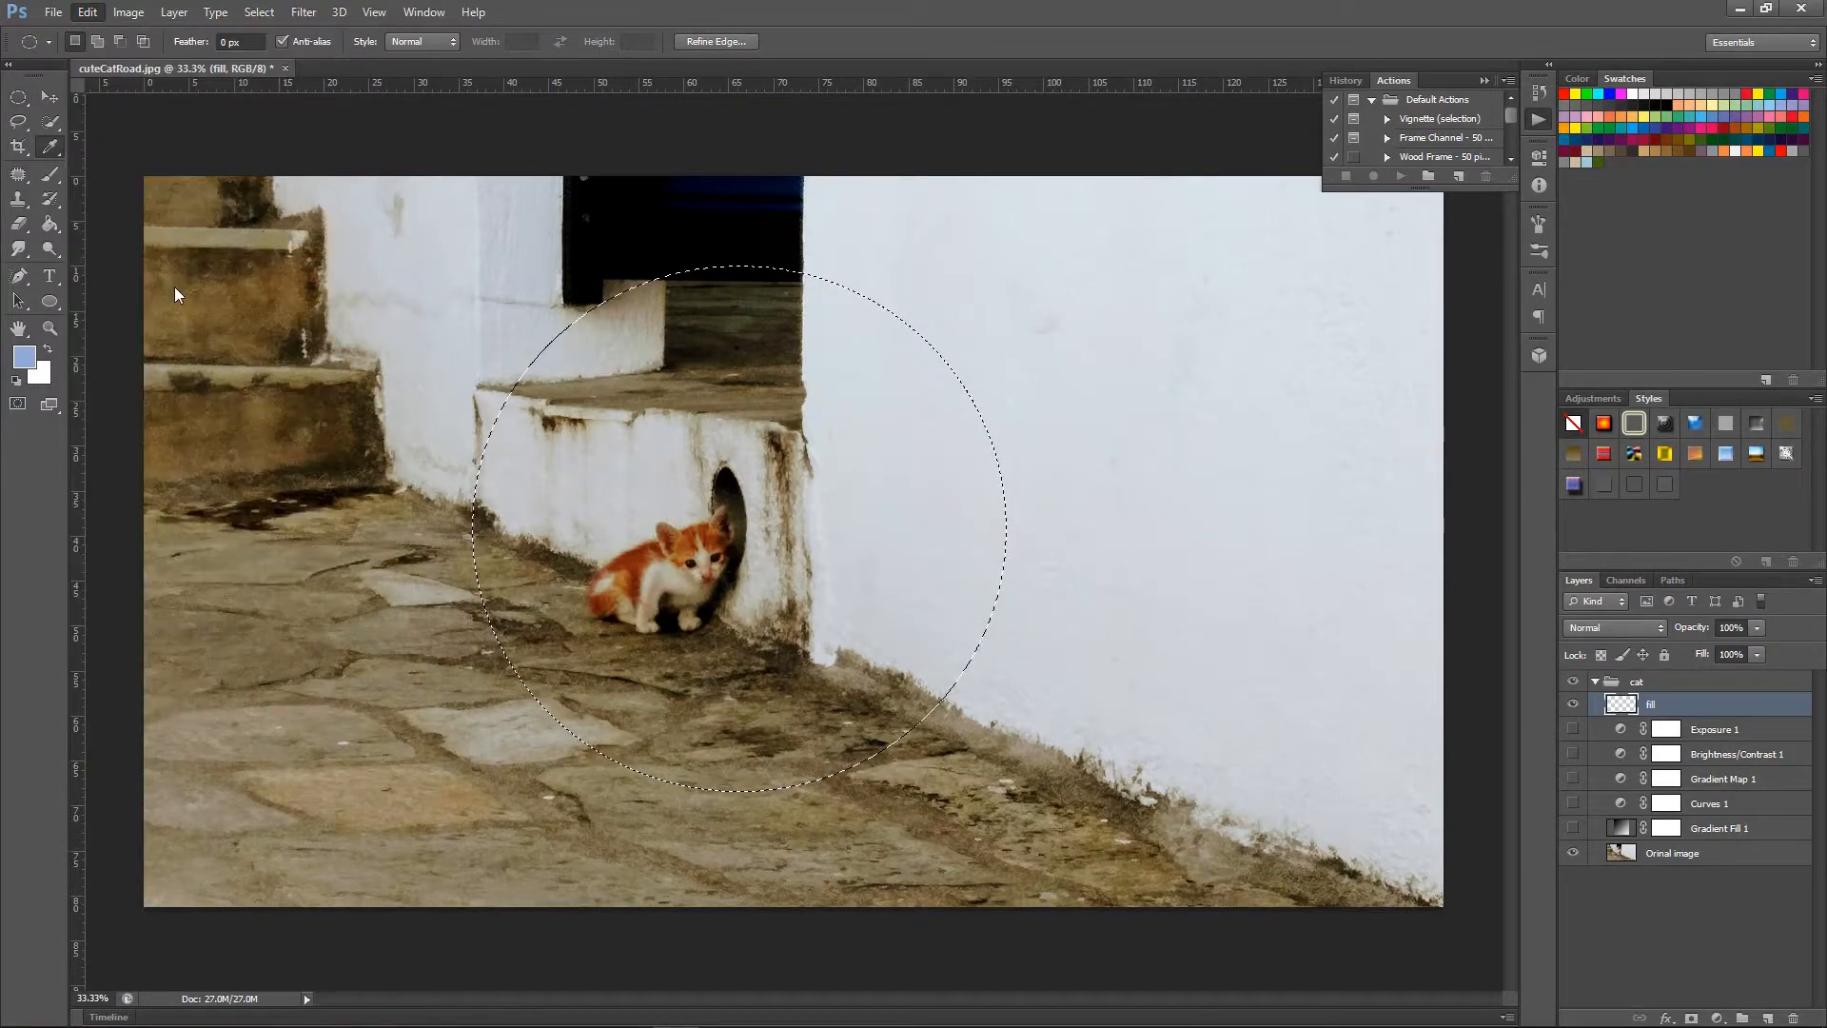
left_click_drag(926, 265, 1143, 105)
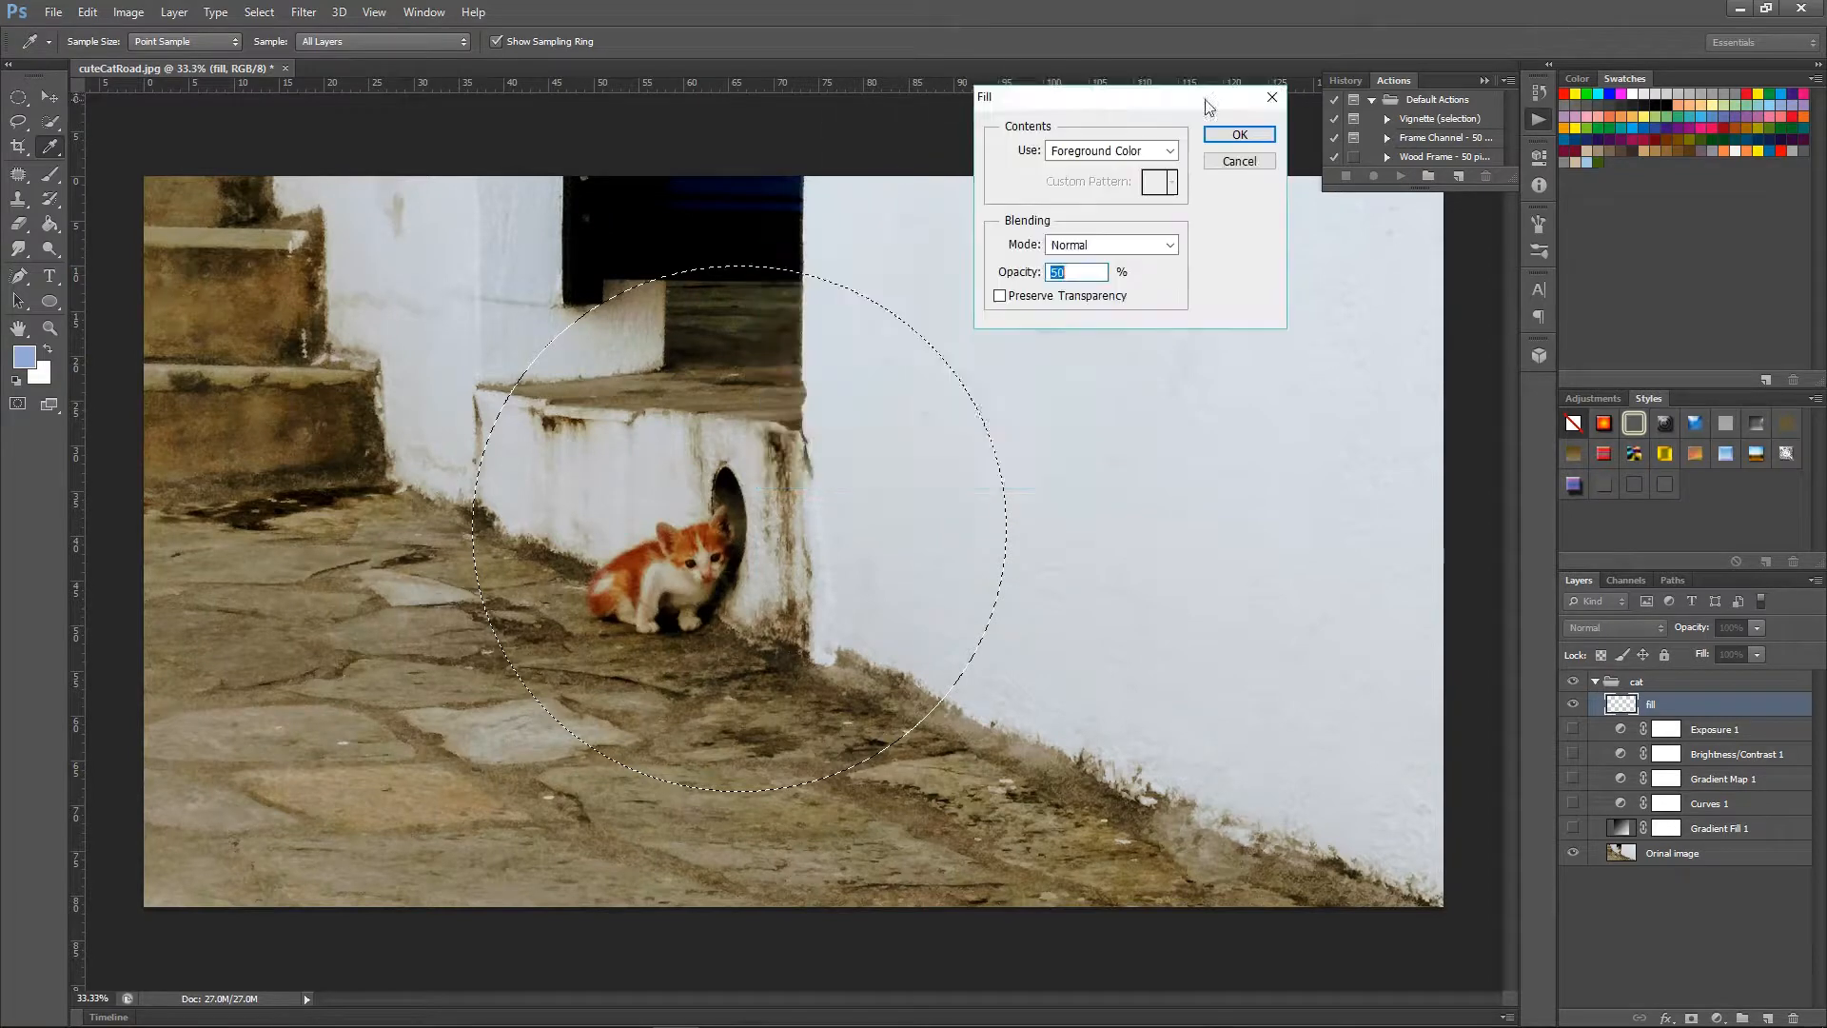
left_click(1485, 80)
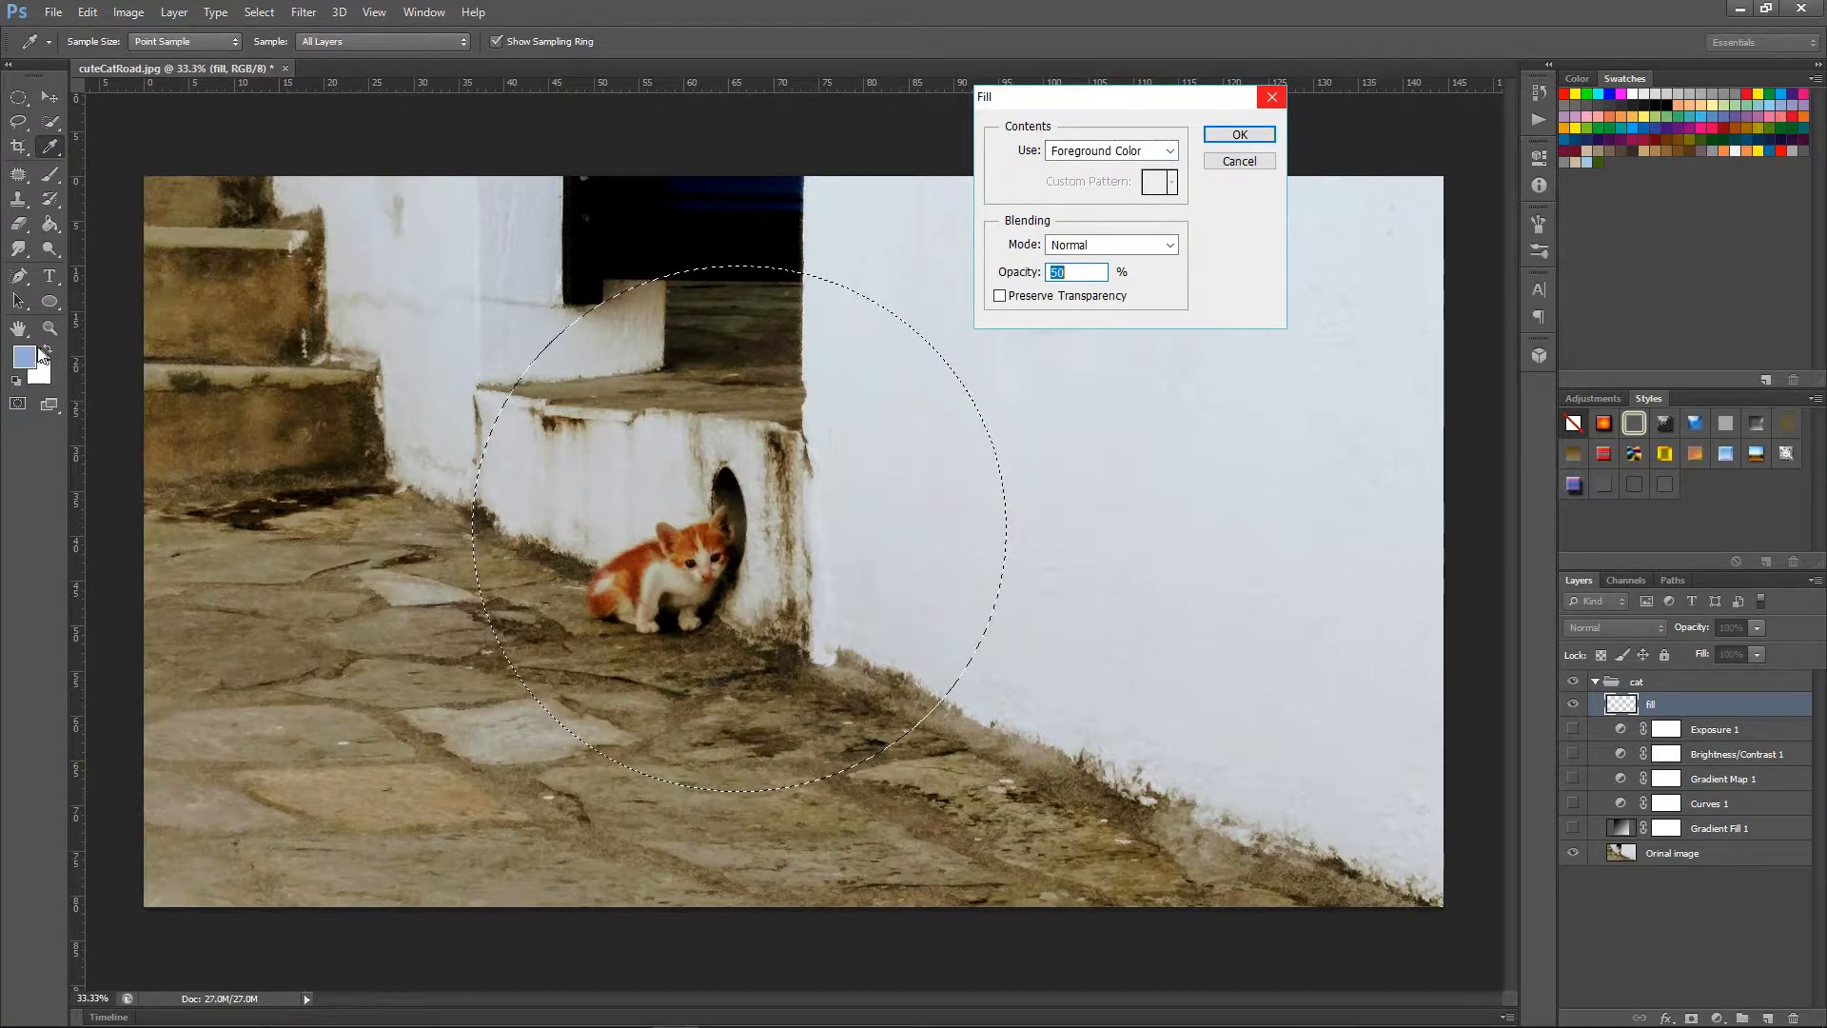
Set the fill contents to a custom reddish-brown colour, #944131.
left_click(1165, 154)
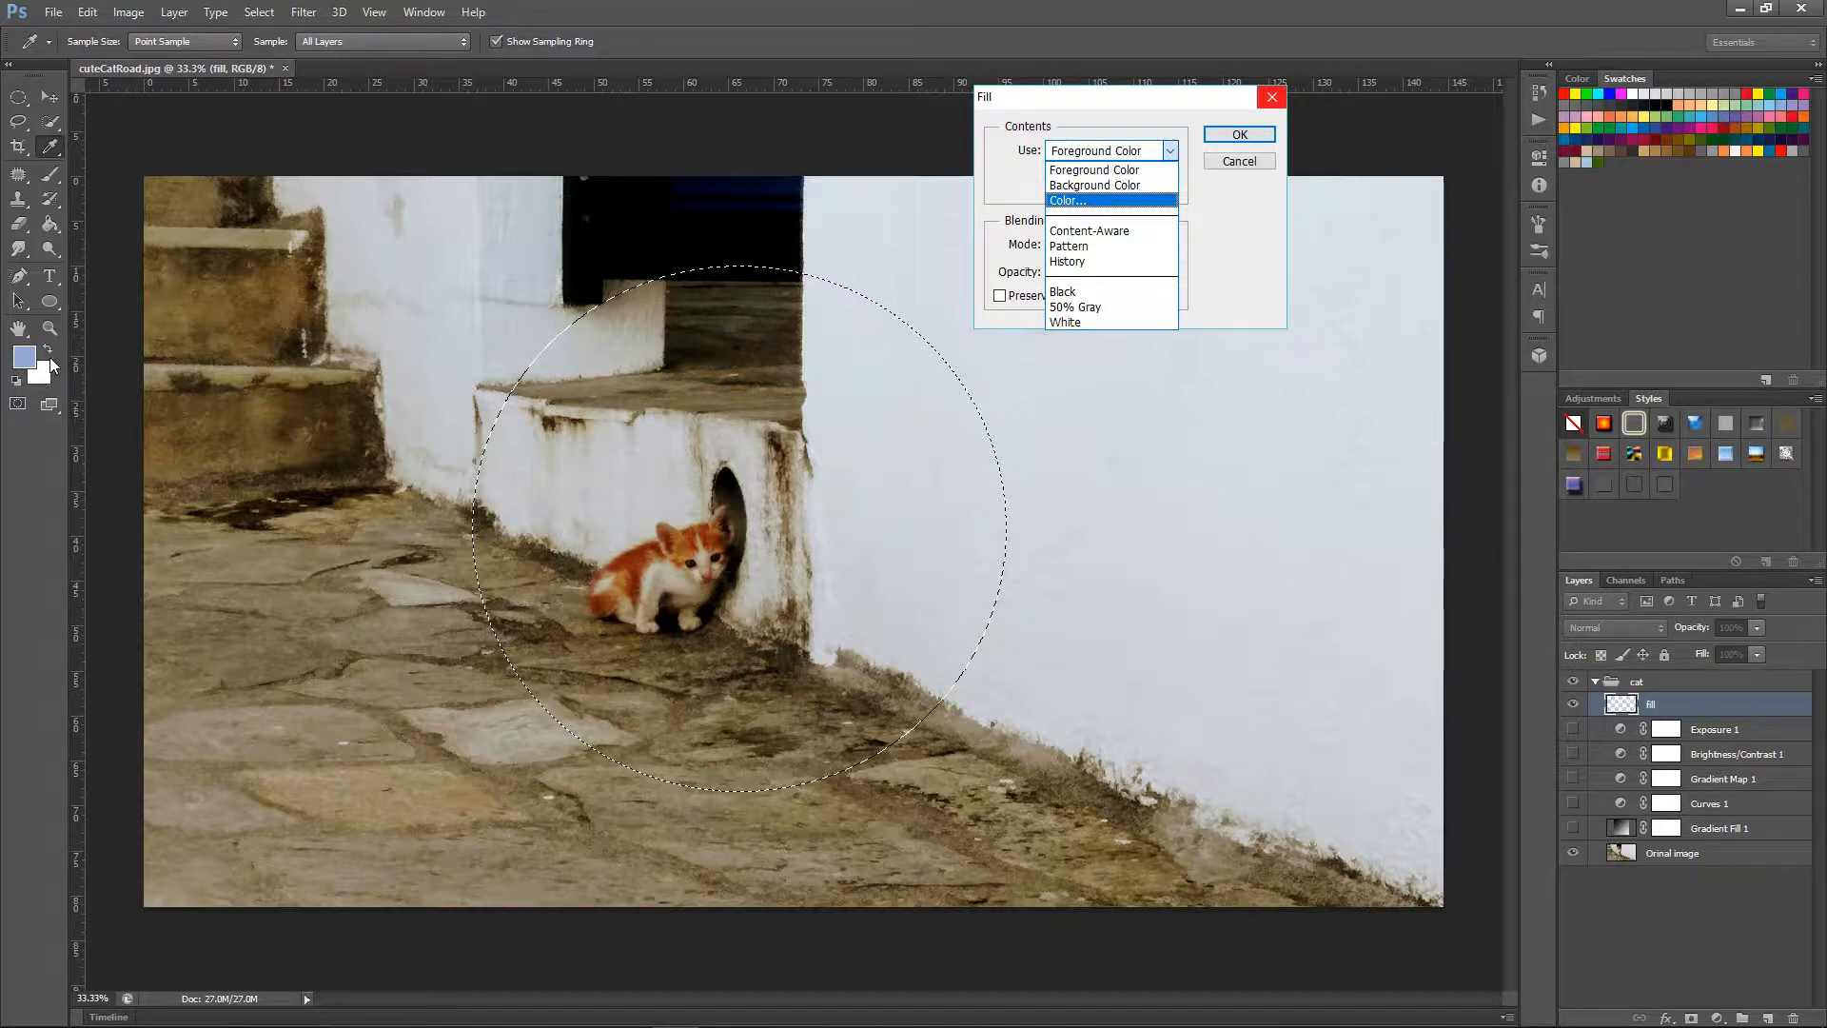
left_click(1072, 200)
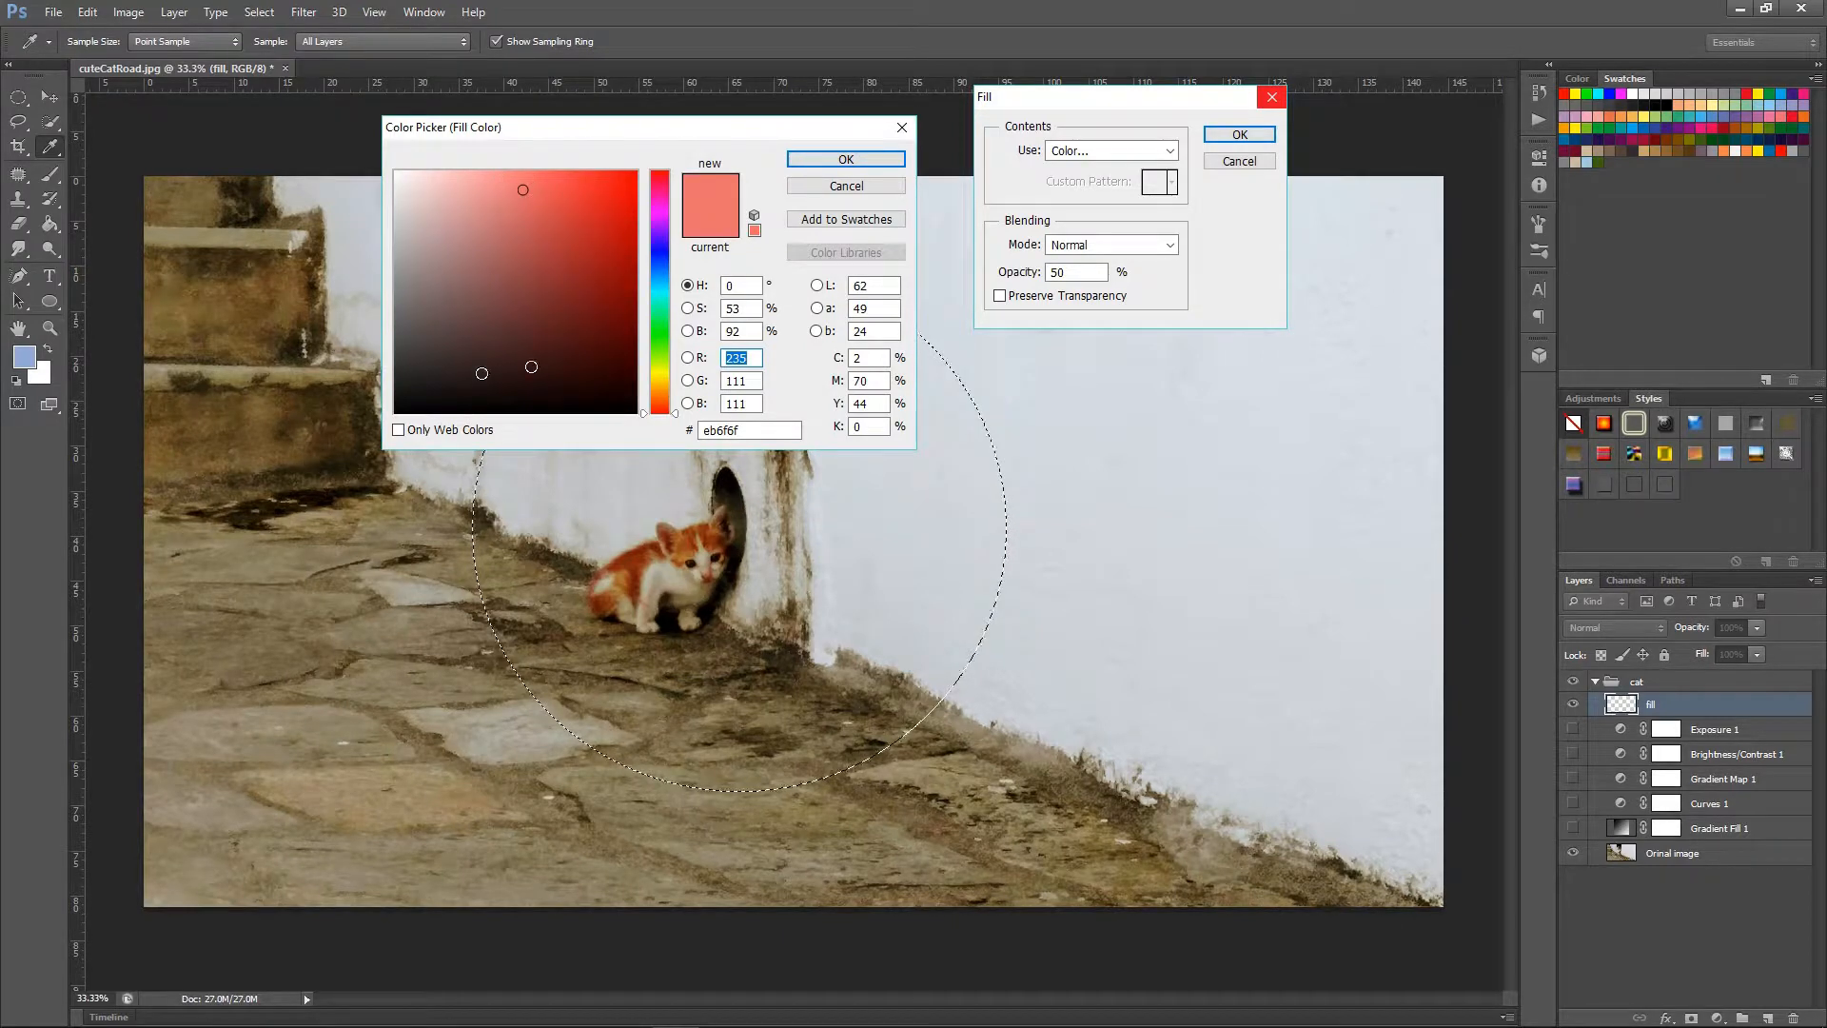
mouse_move(520, 192)
left_mouse_down()
mouse_move(481, 314)
mouse_move(482, 225)
mouse_move(489, 347)
mouse_move(442, 342)
mouse_move(576, 243)
mouse_move(557, 272)
left_mouse_up()
left_click(654, 331)
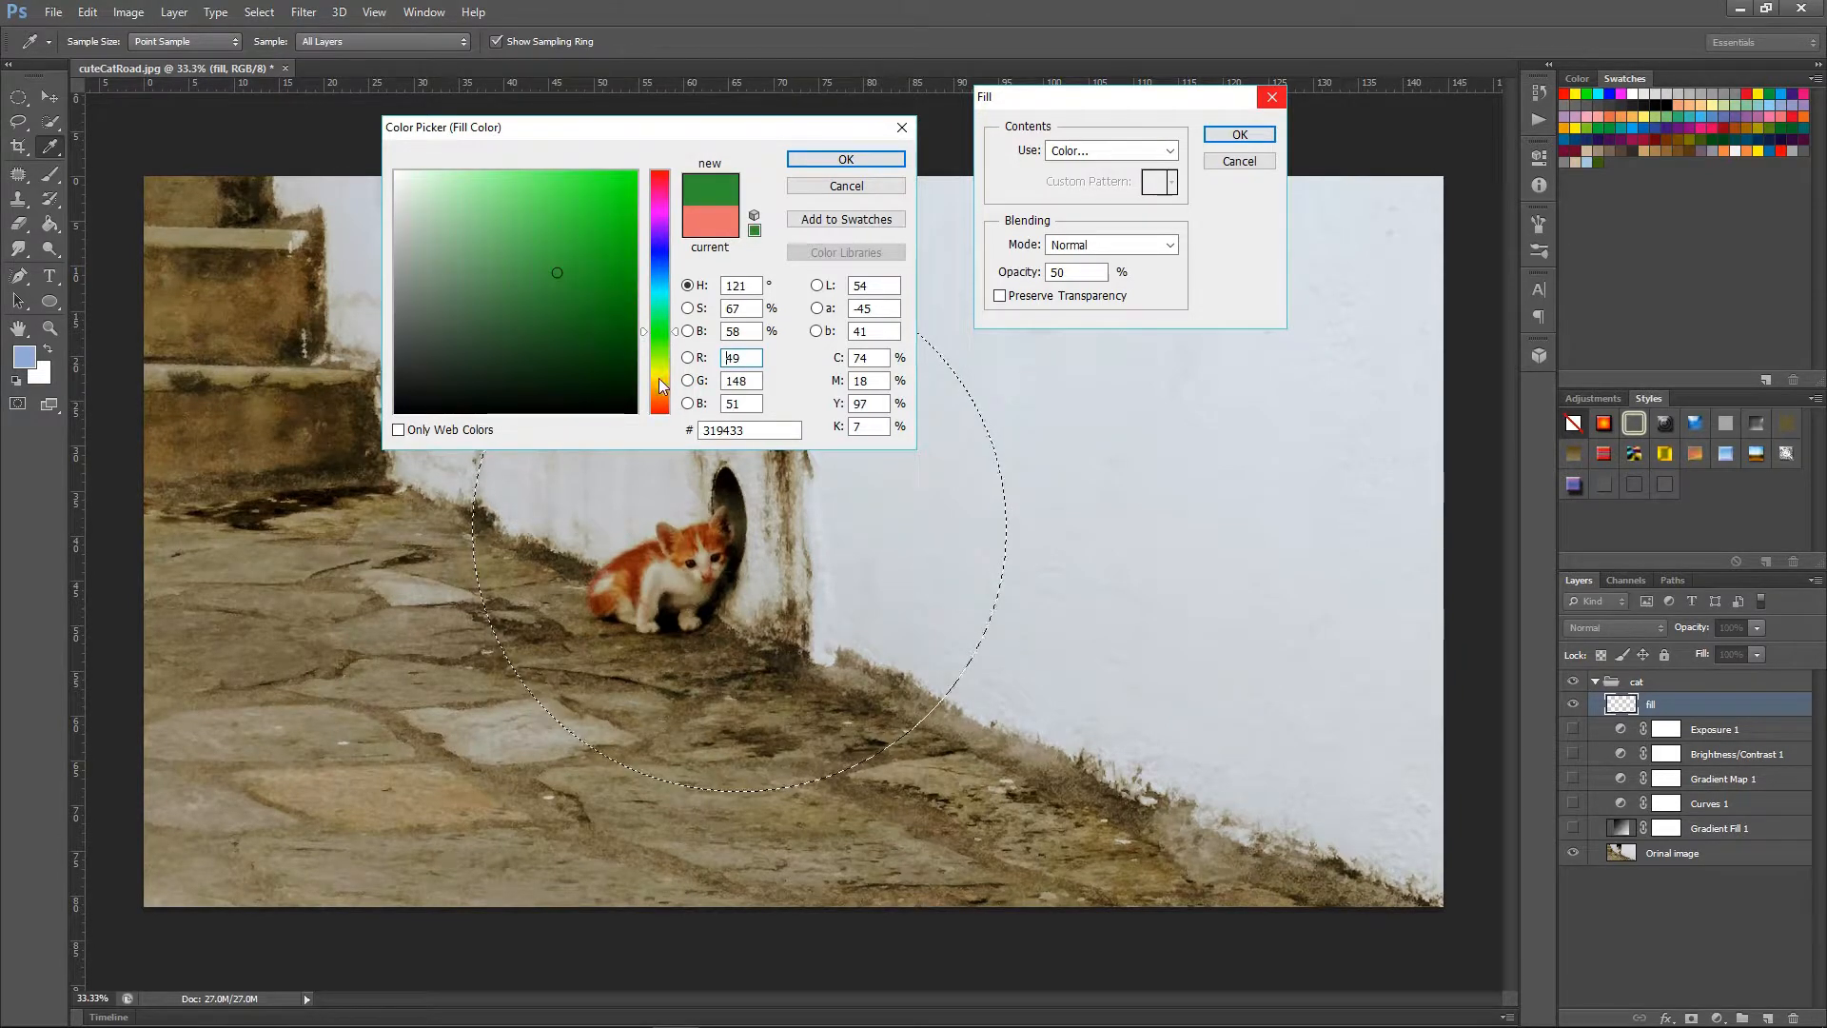
left_click(663, 391)
left_click(662, 407)
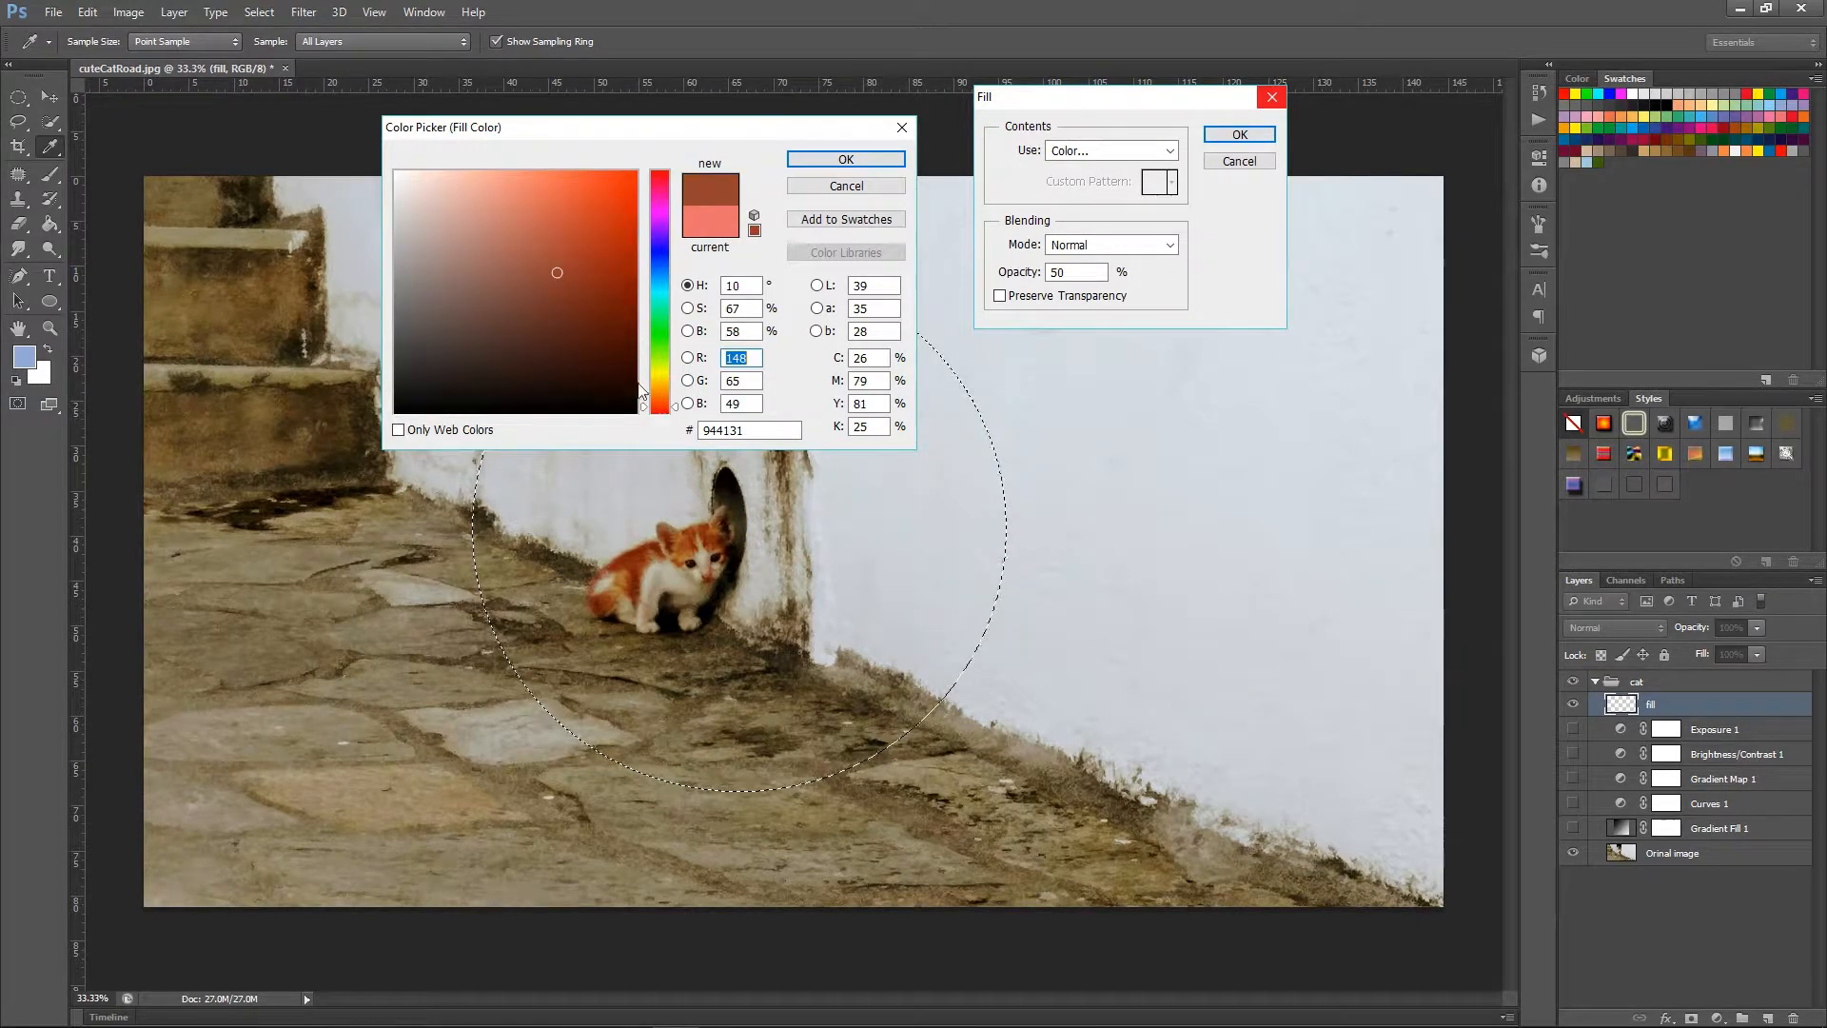
left_click(847, 162)
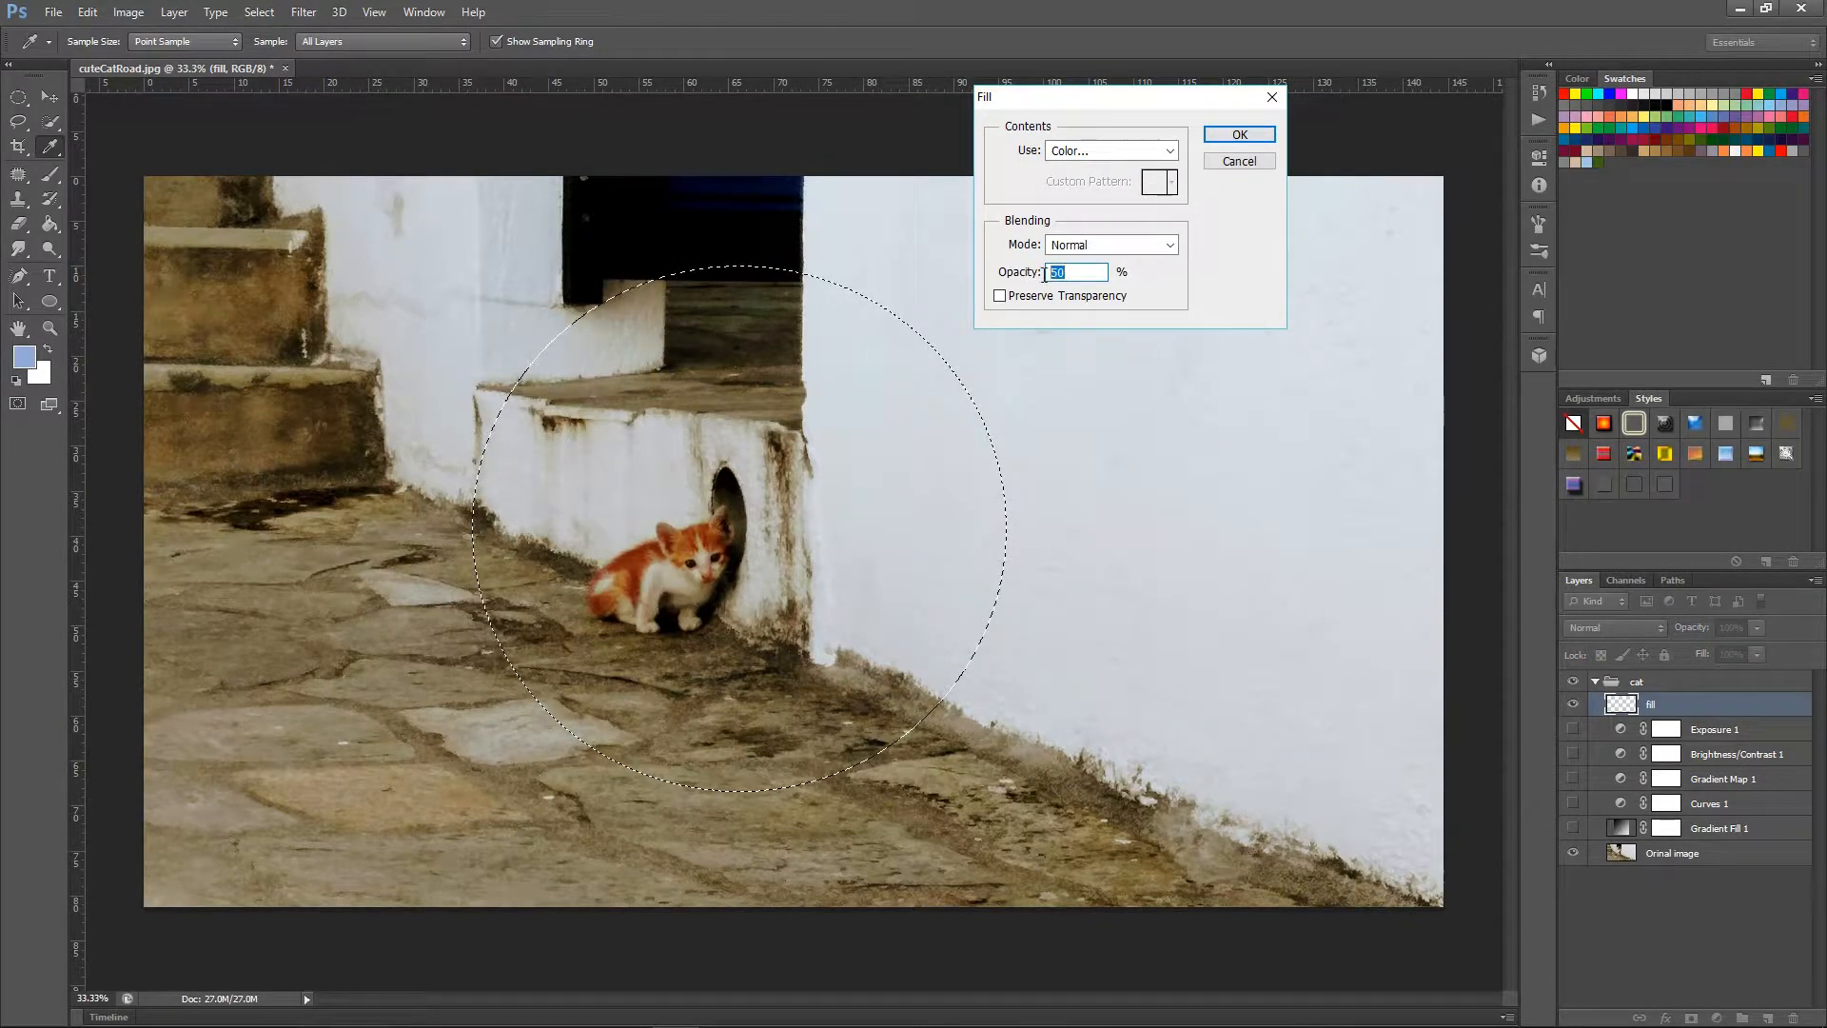
Try a fill opacity of 100% and set it back to 50%.
type("100")
left_click(1196, 270)
left_click(1083, 272)
left_click_drag(1083, 272, 1049, 272)
type("50")
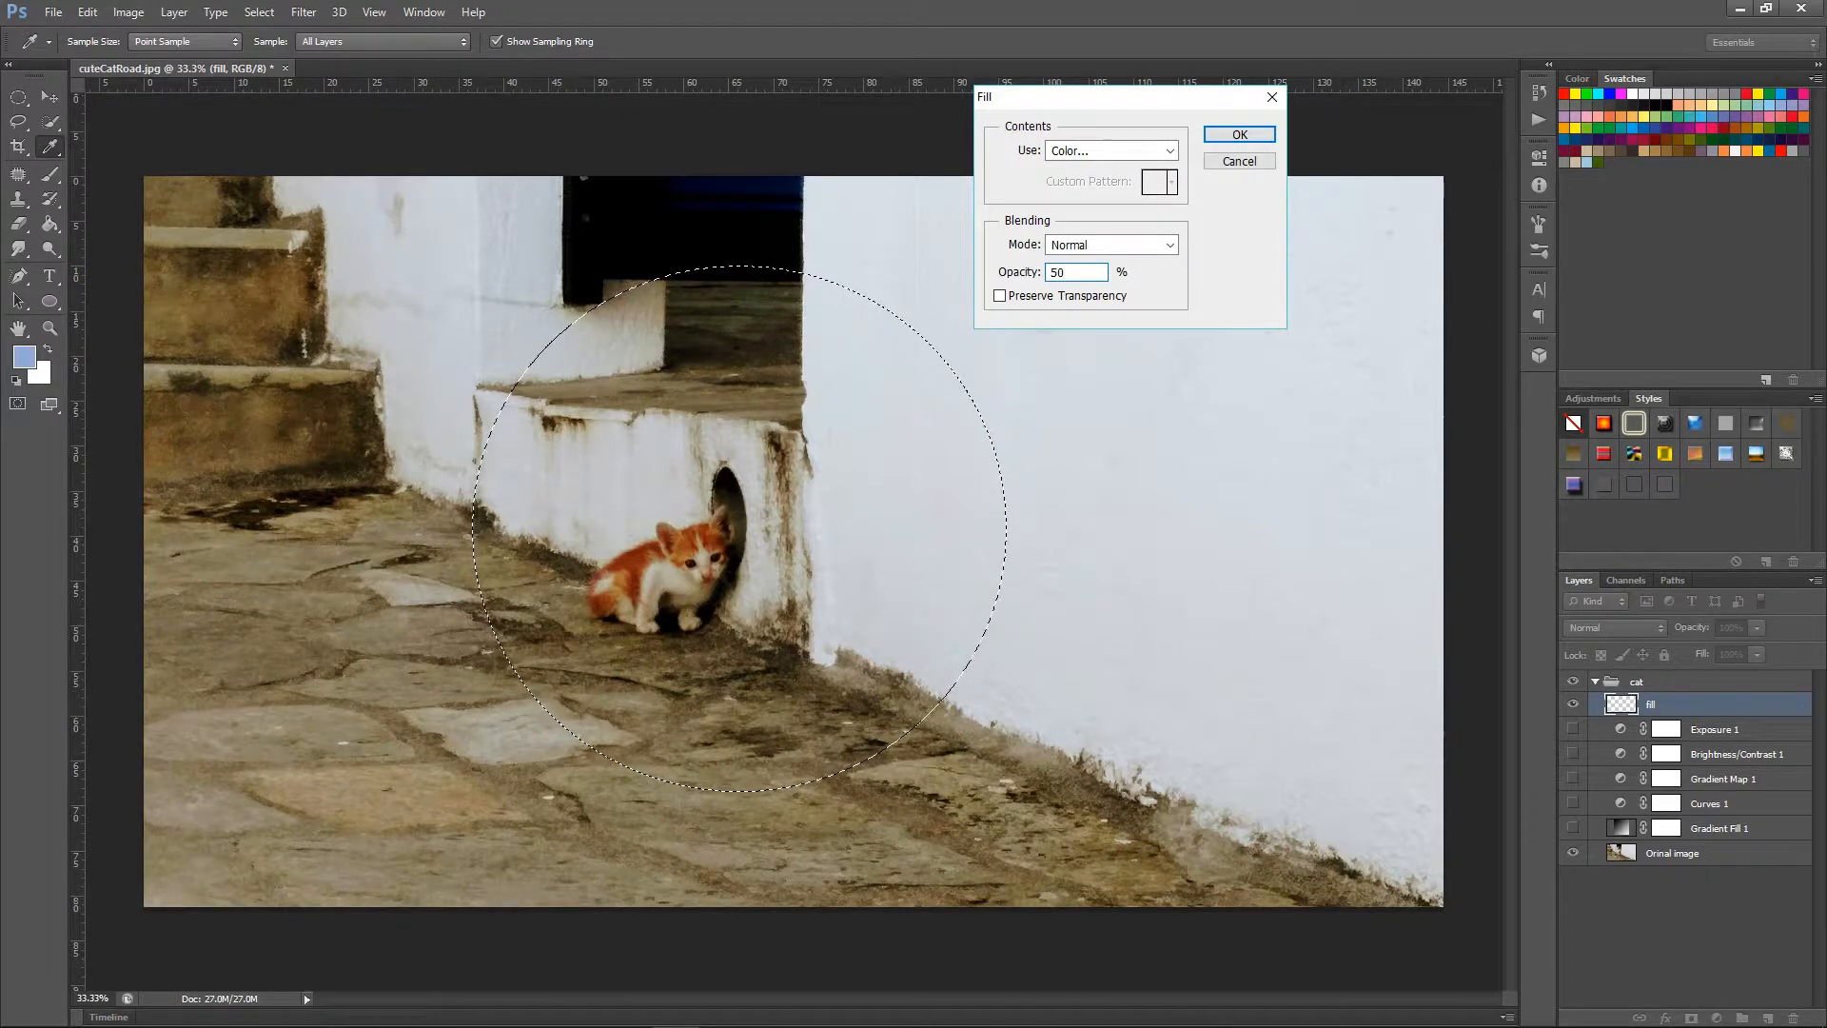
left_click(1148, 272)
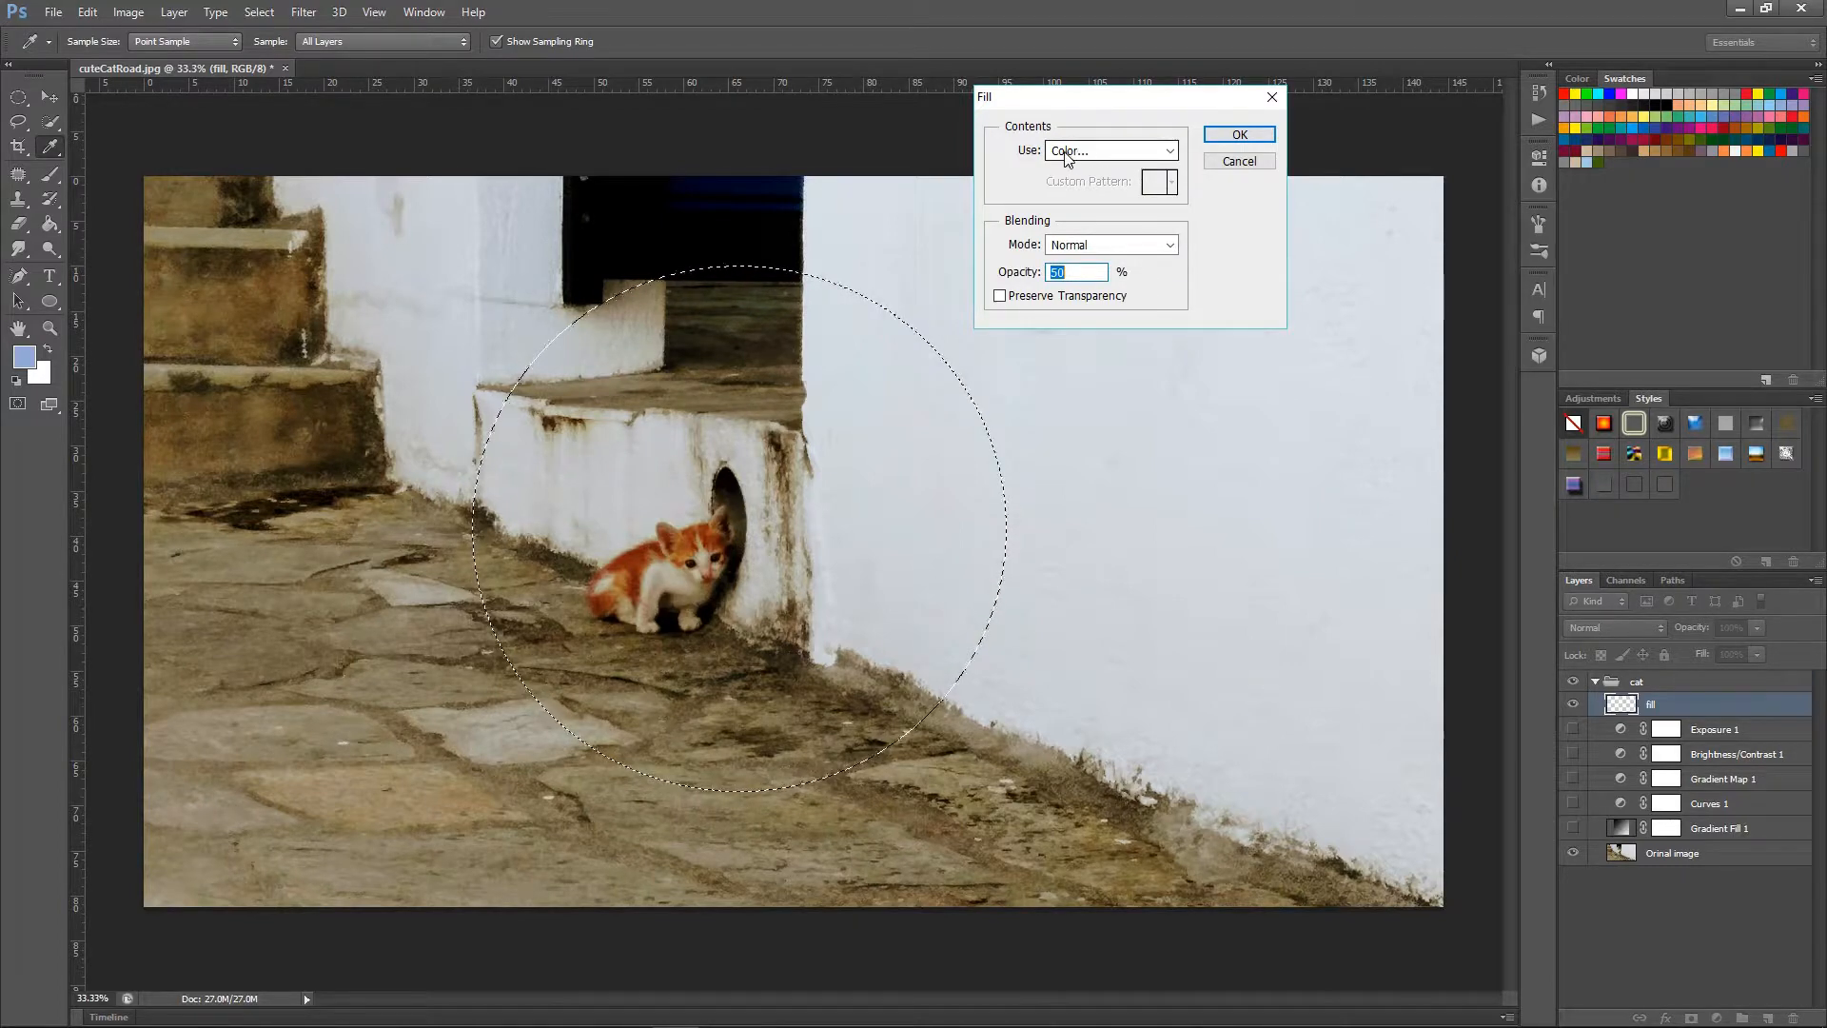
Fill the circular selection with colour #944131 at 50% opacity in Normal mode and deselect it.
left_click(1090, 152)
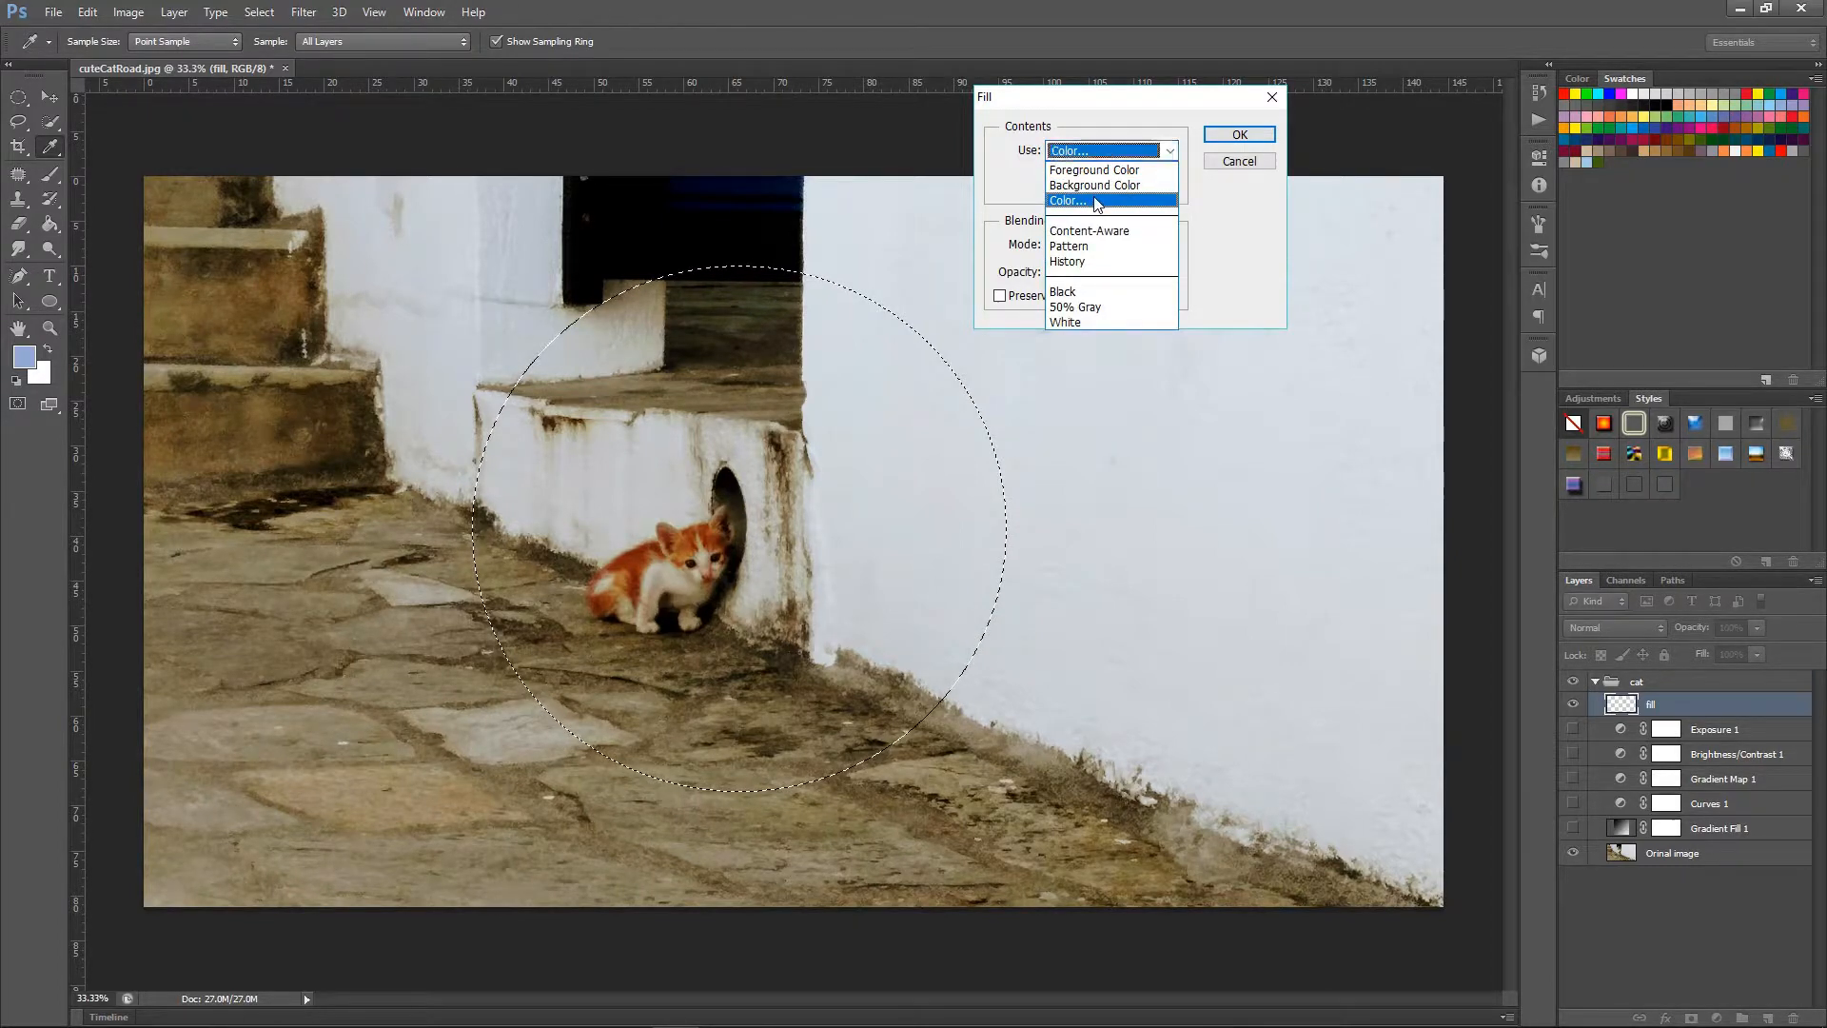
left_click(1097, 202)
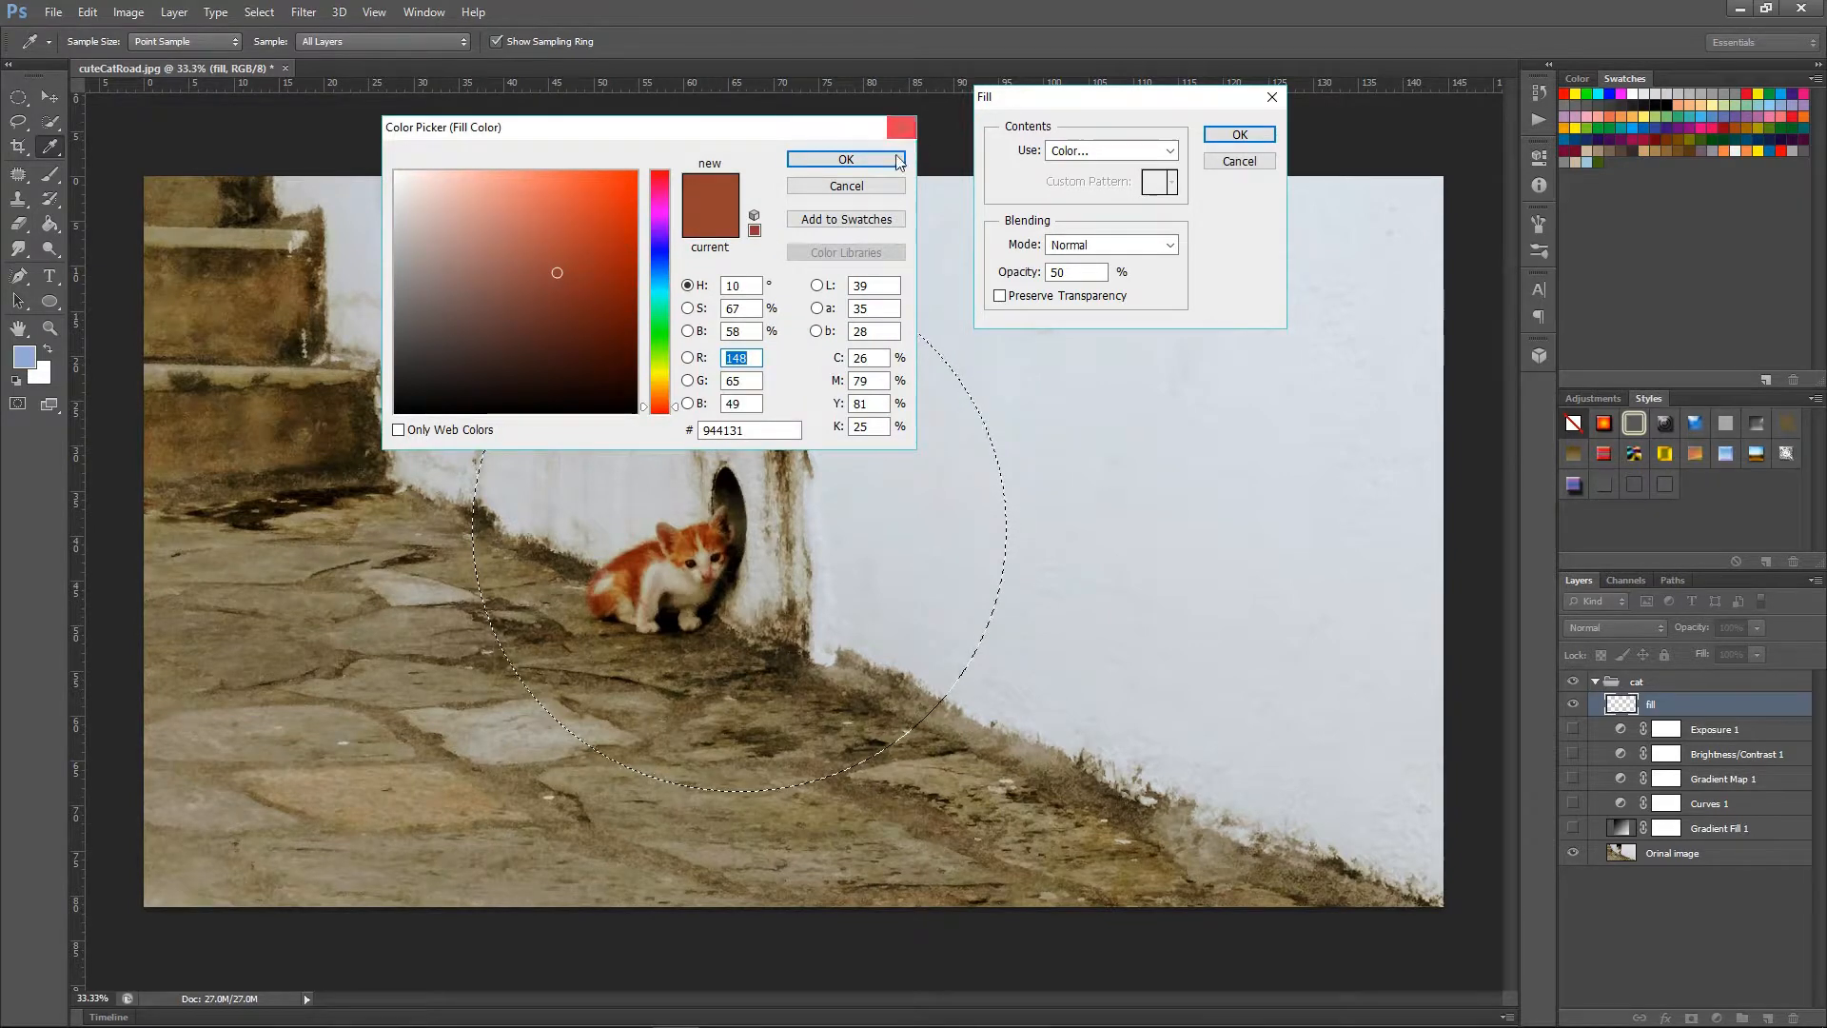
left_click(846, 159)
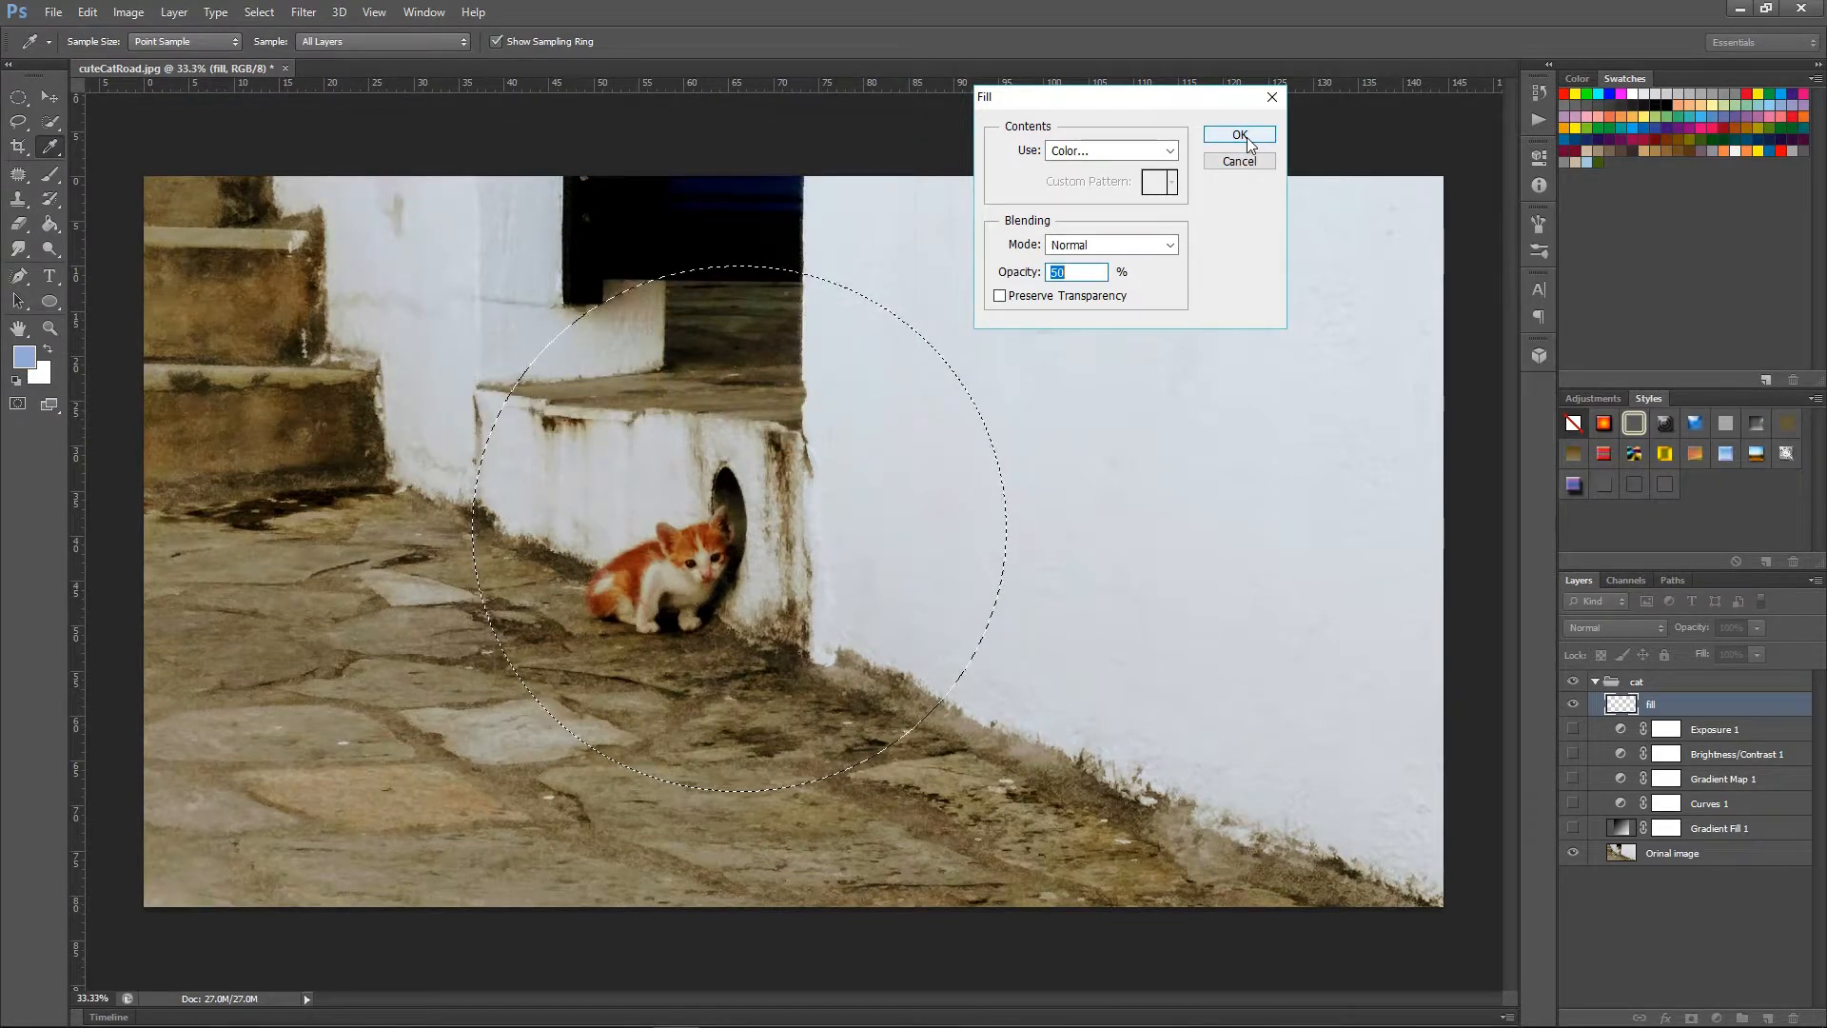
left_click(1239, 137)
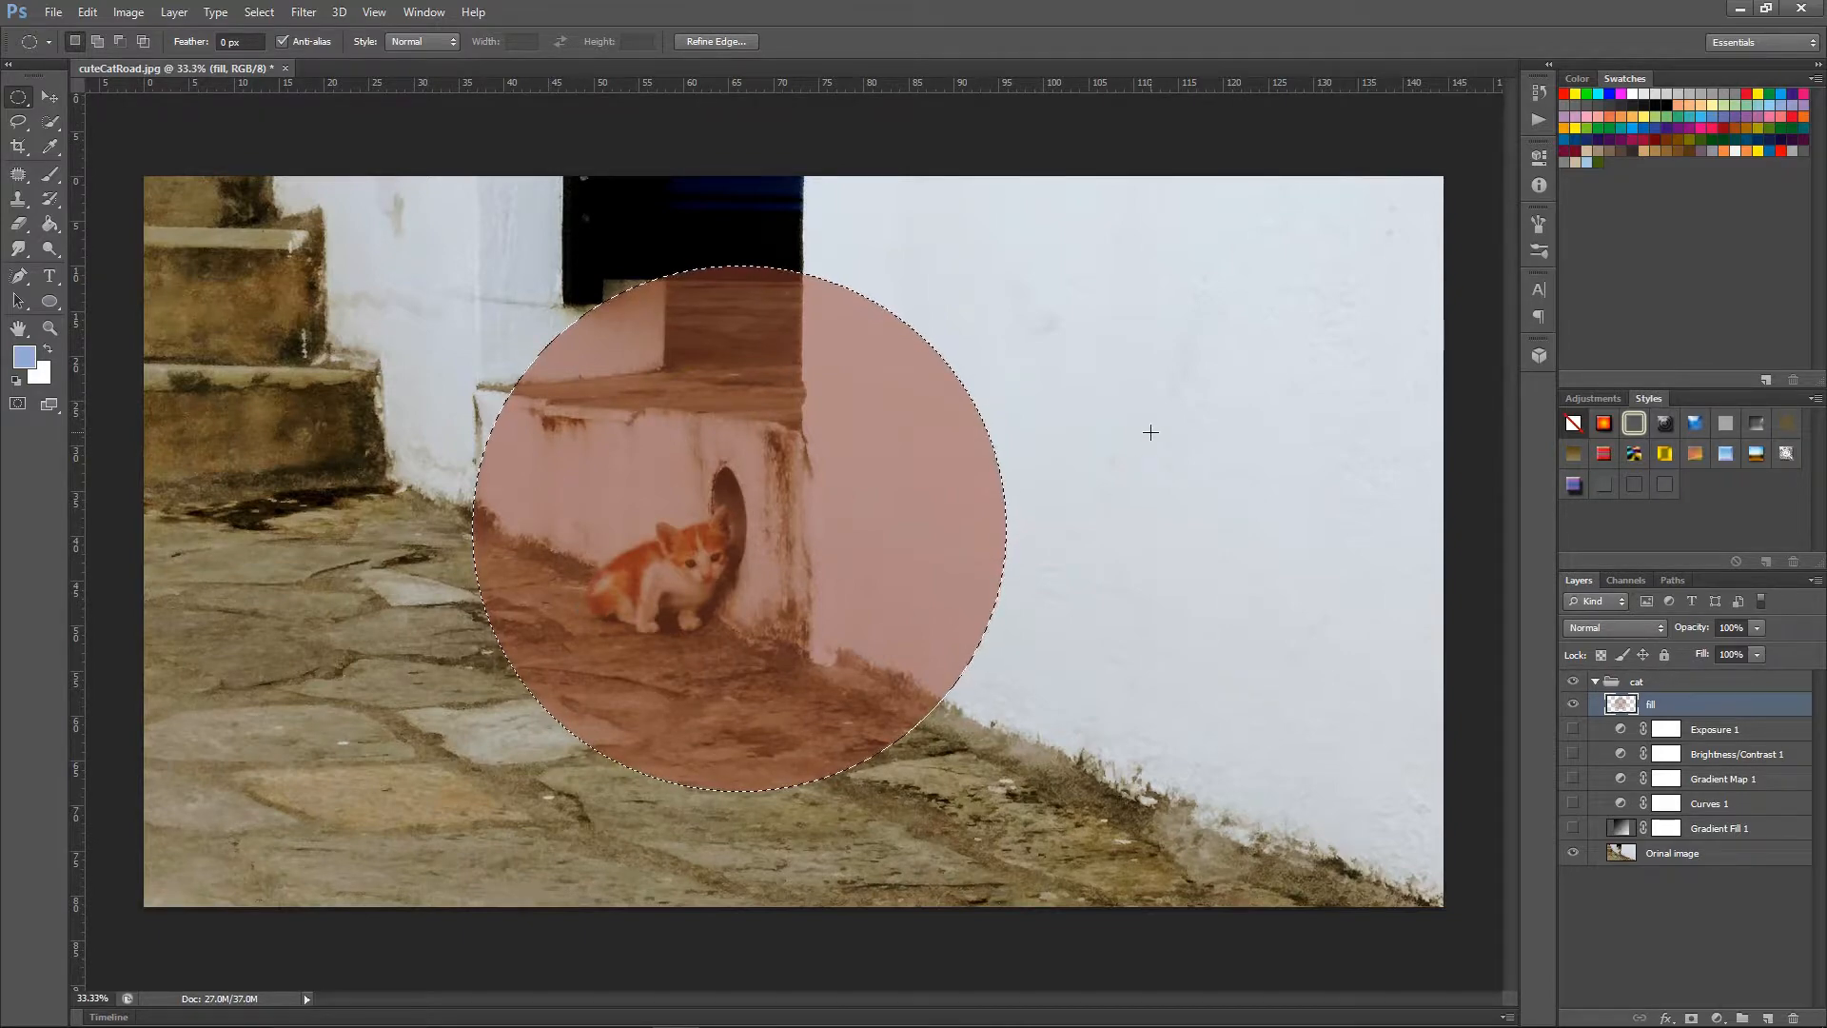
key("ctrl+d")
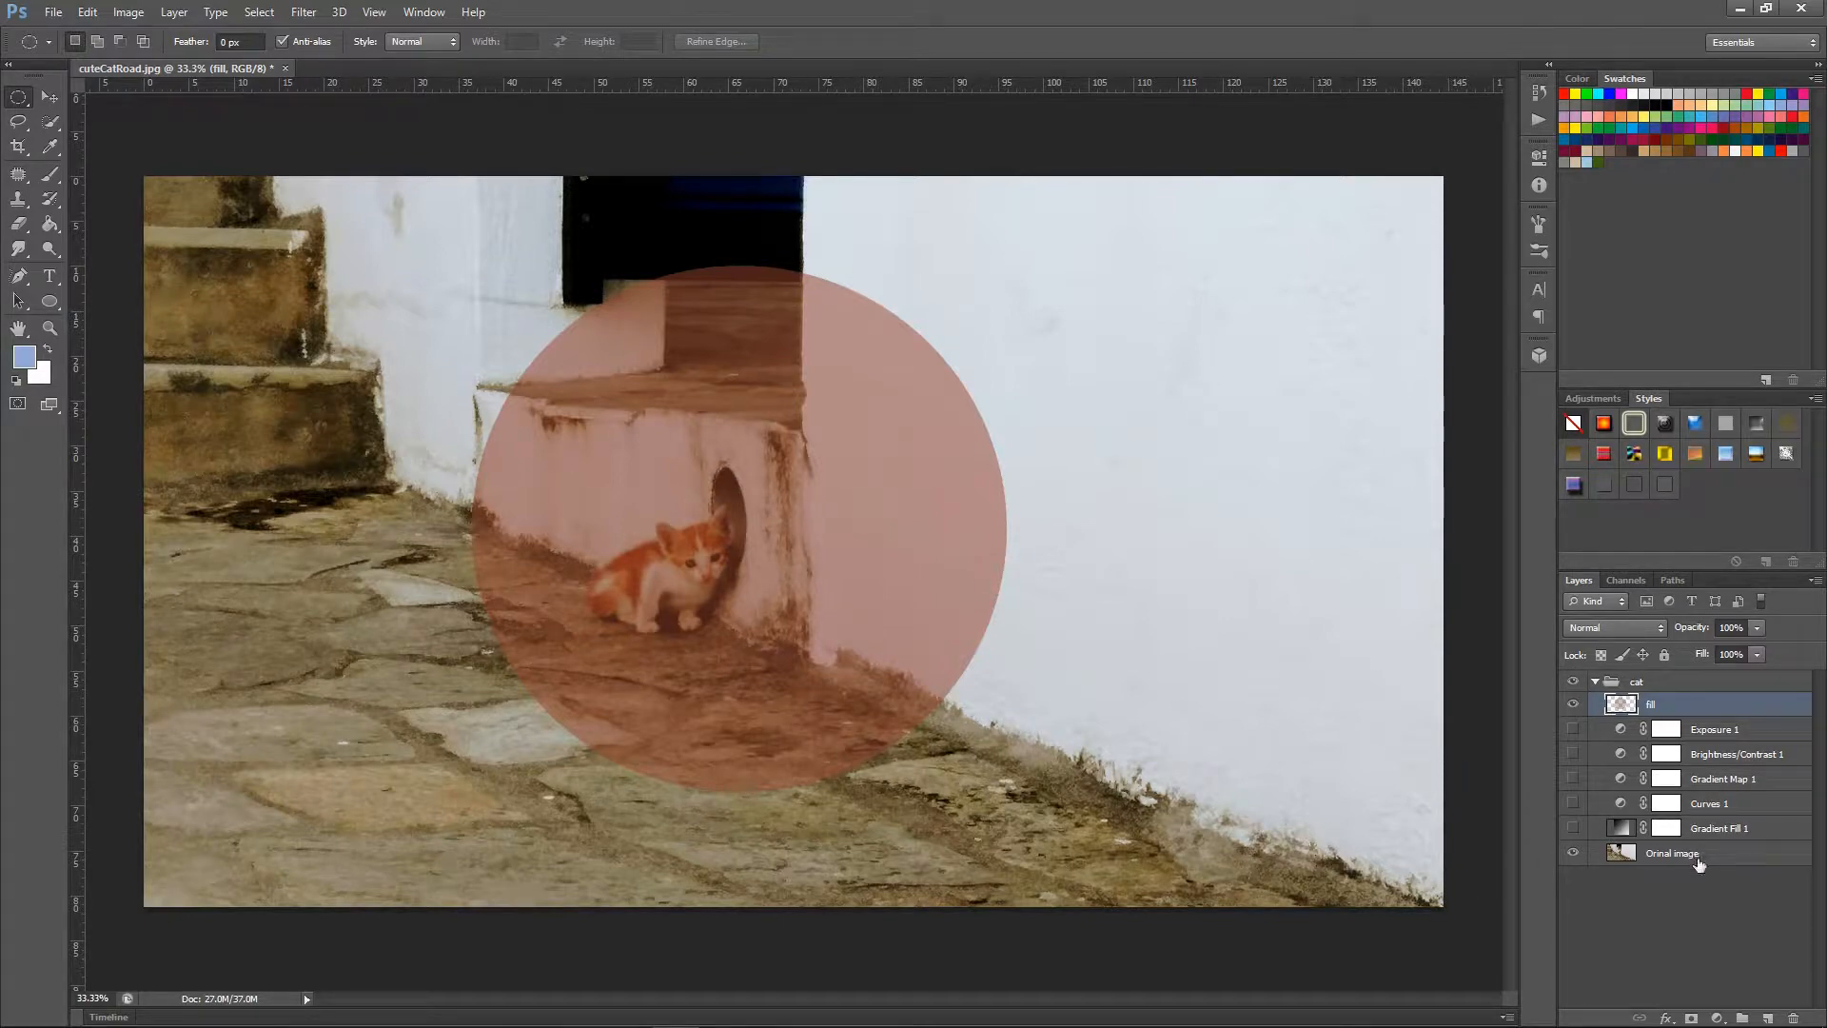
Move the Orinal image layer above the adjustment layers and place the fill layer on top of it.
left_click_drag(1699, 862, 1677, 709)
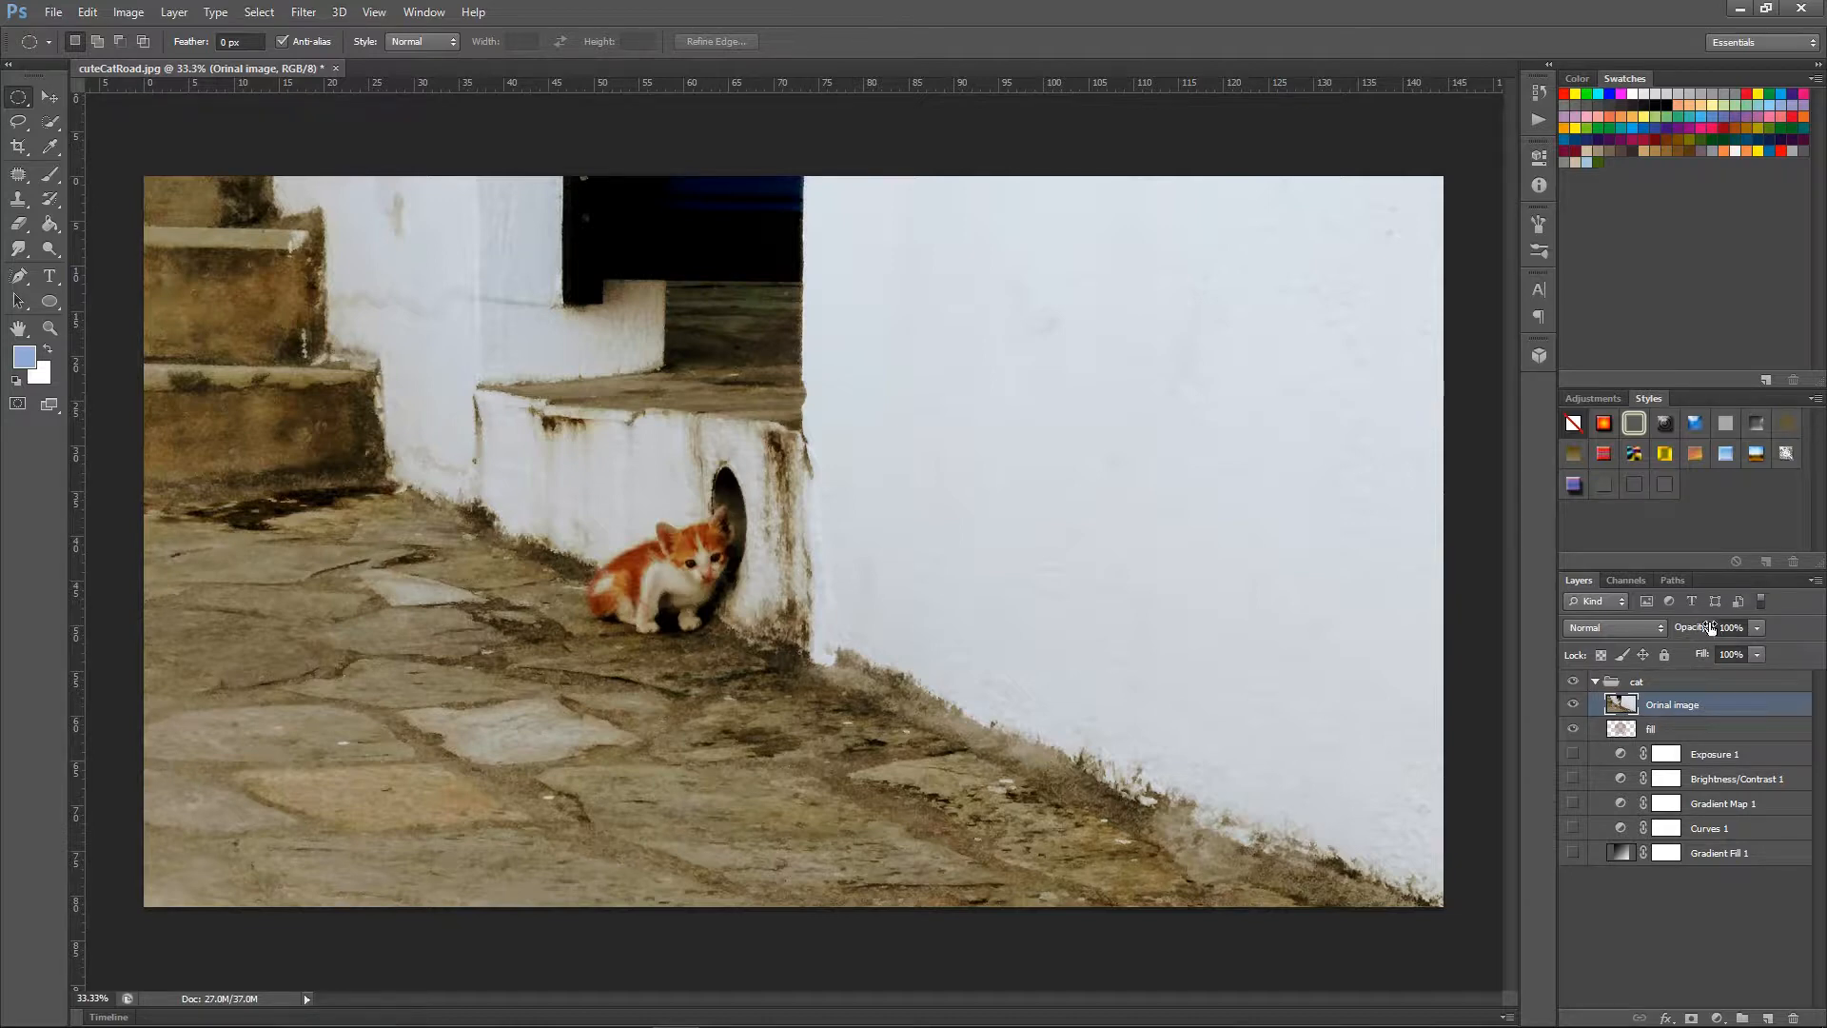
left_click_drag(1706, 742, 1701, 705)
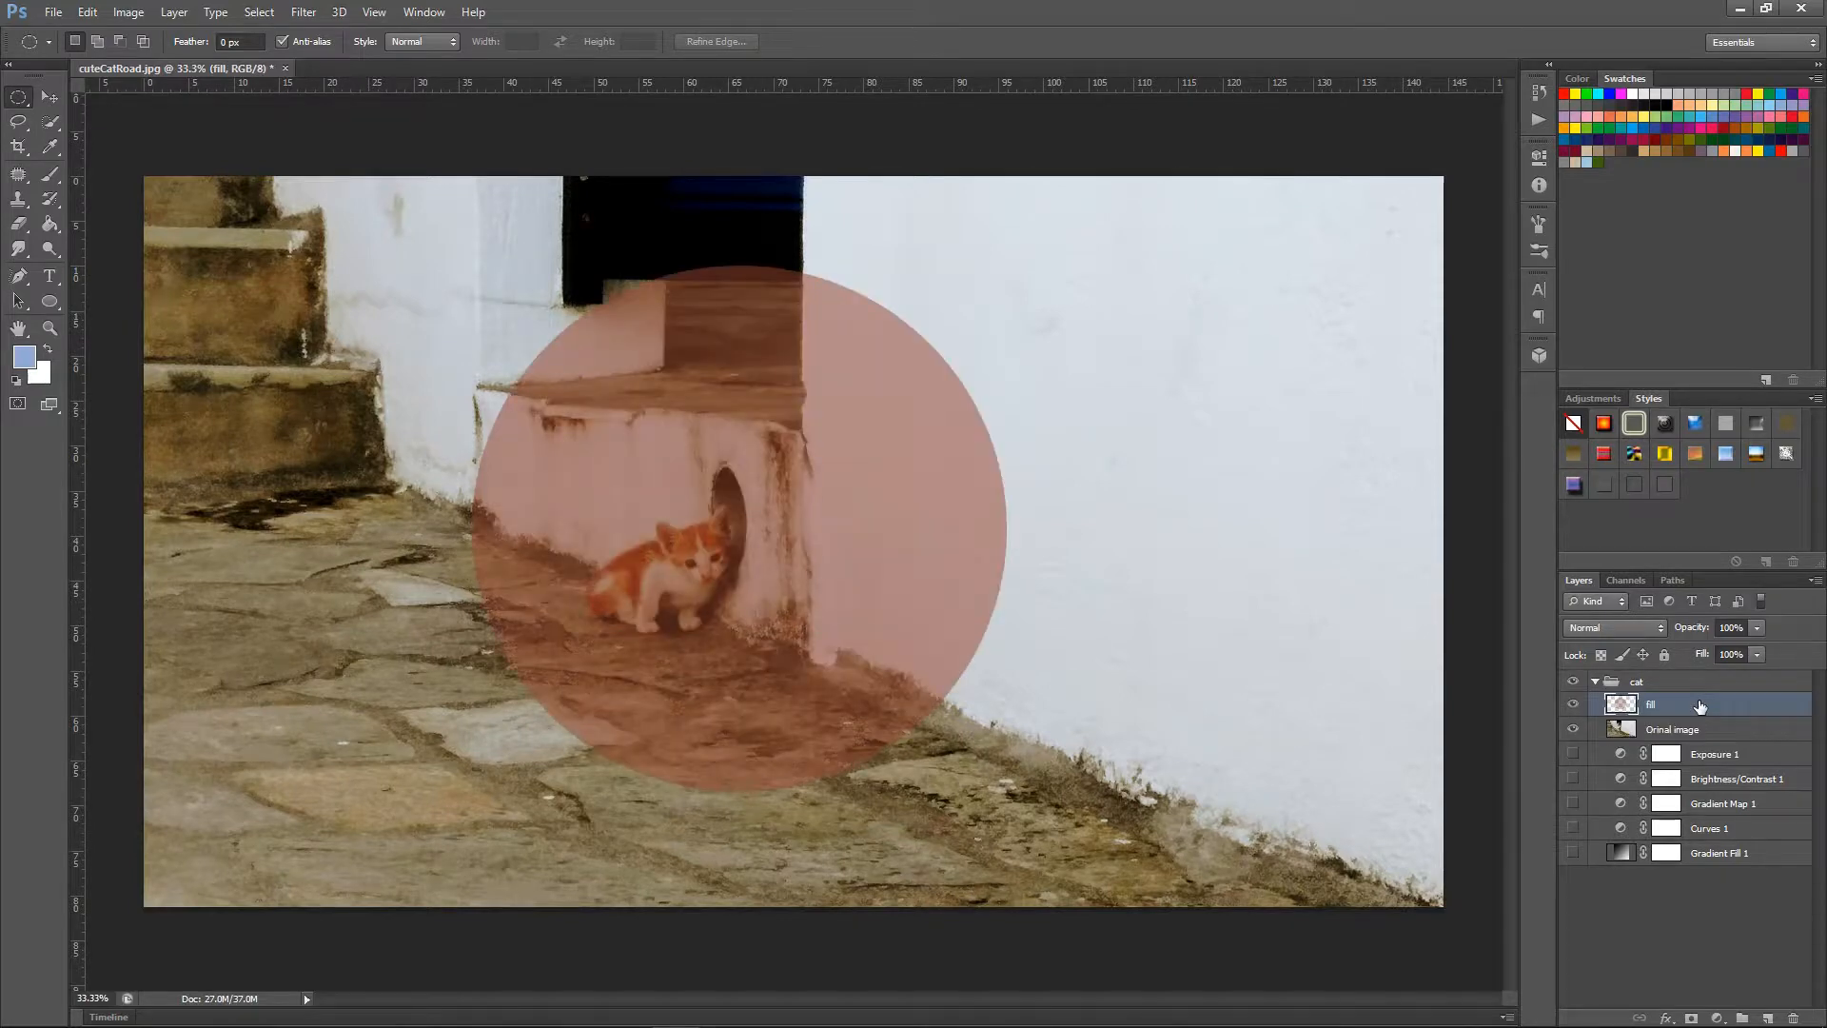
double_click(1621, 709)
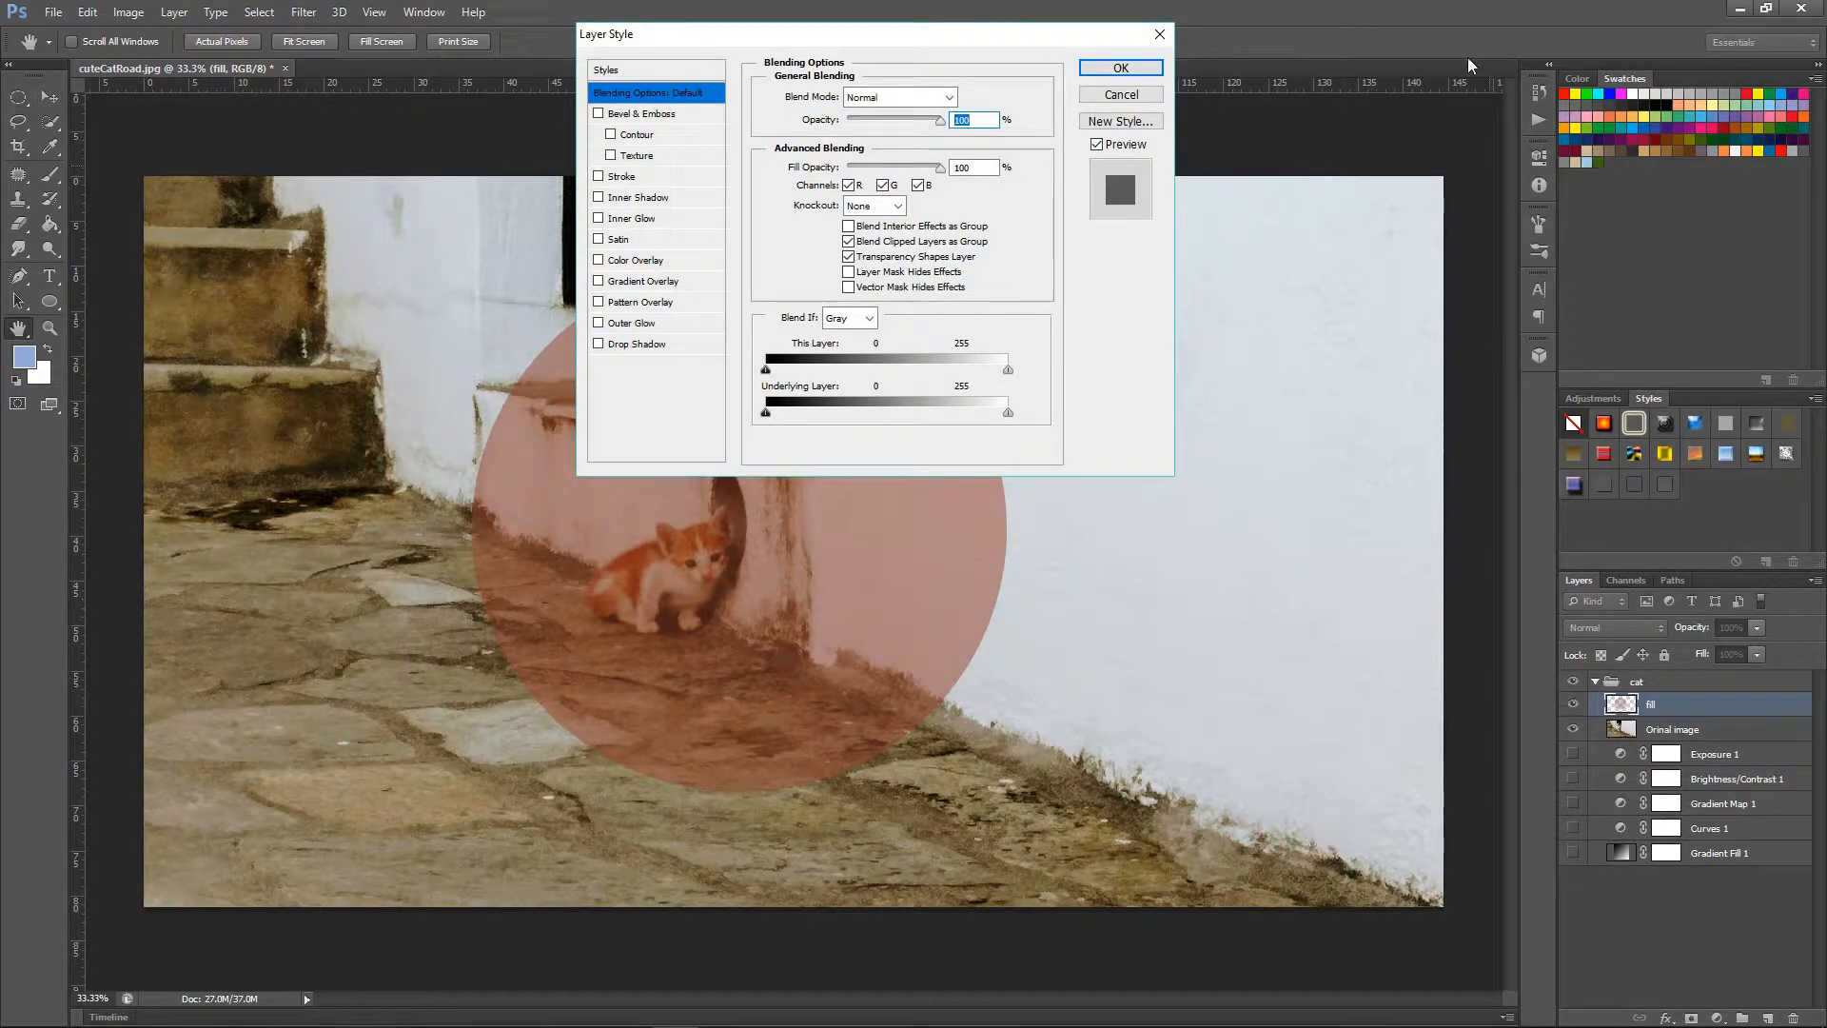
left_click(1159, 35)
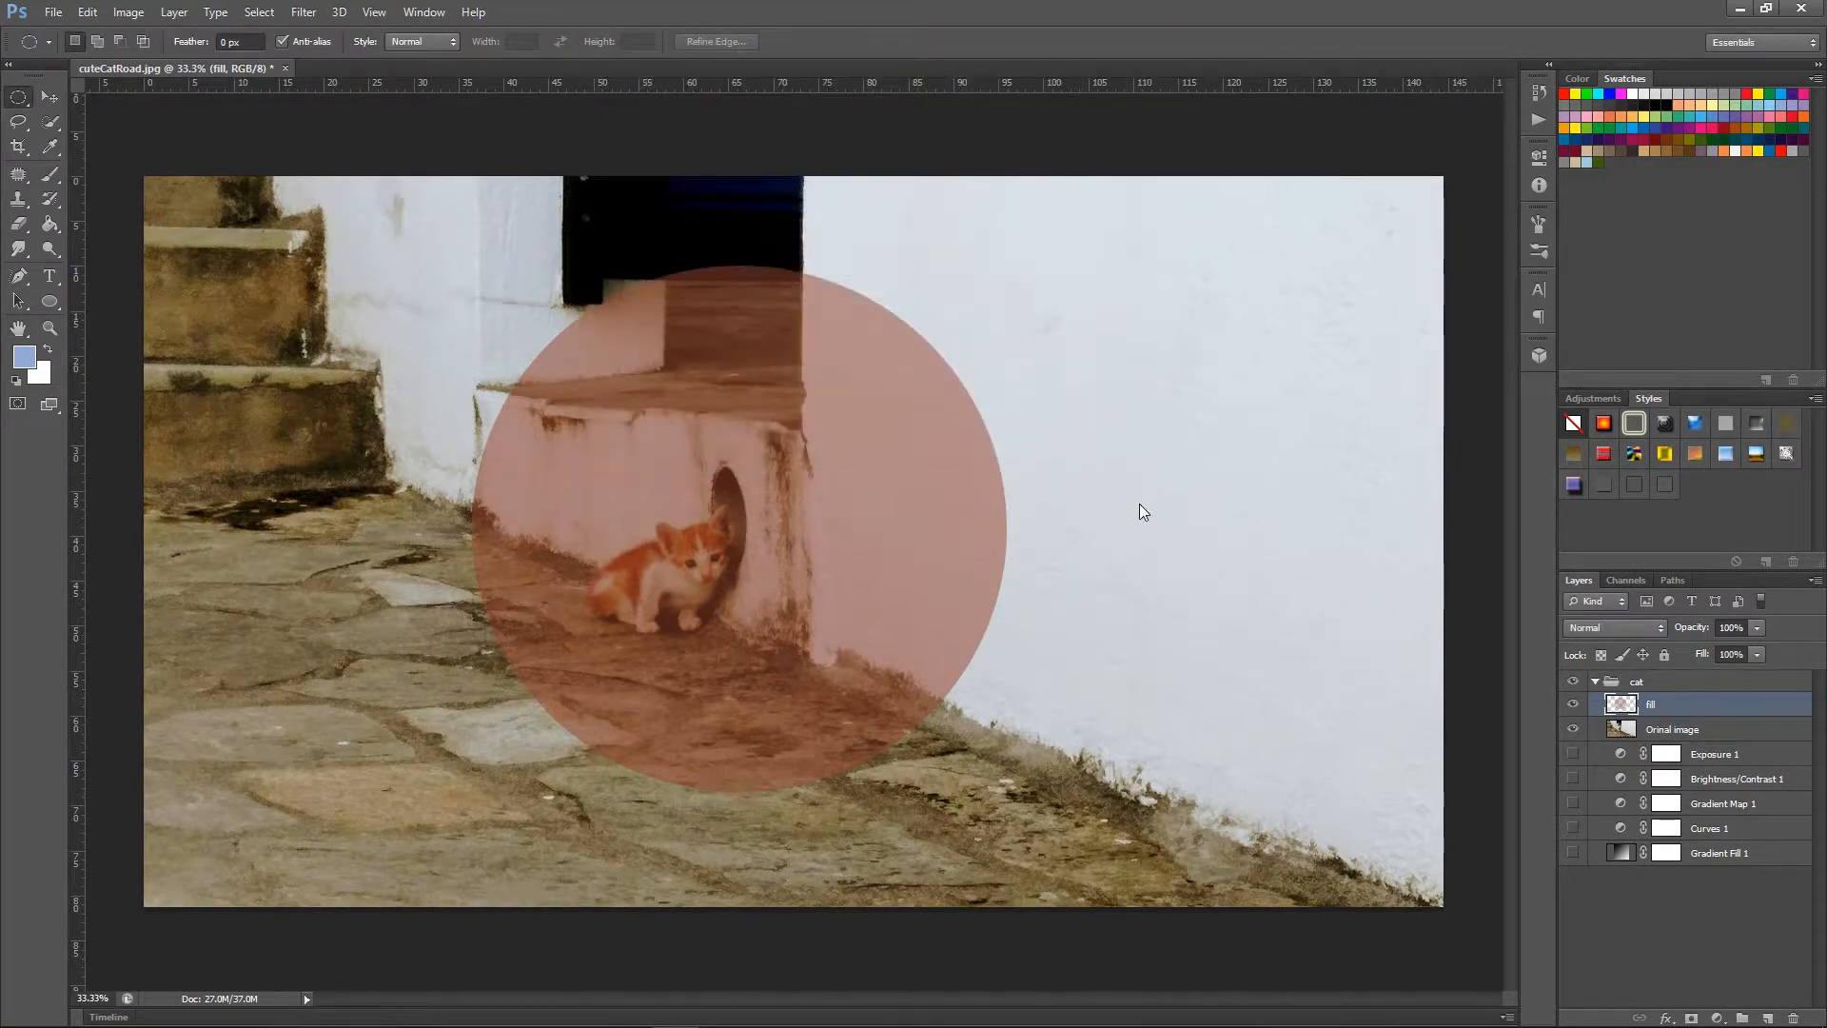
Hide the fill layer and add a new layer named stroke above it.
left_click(1573, 705)
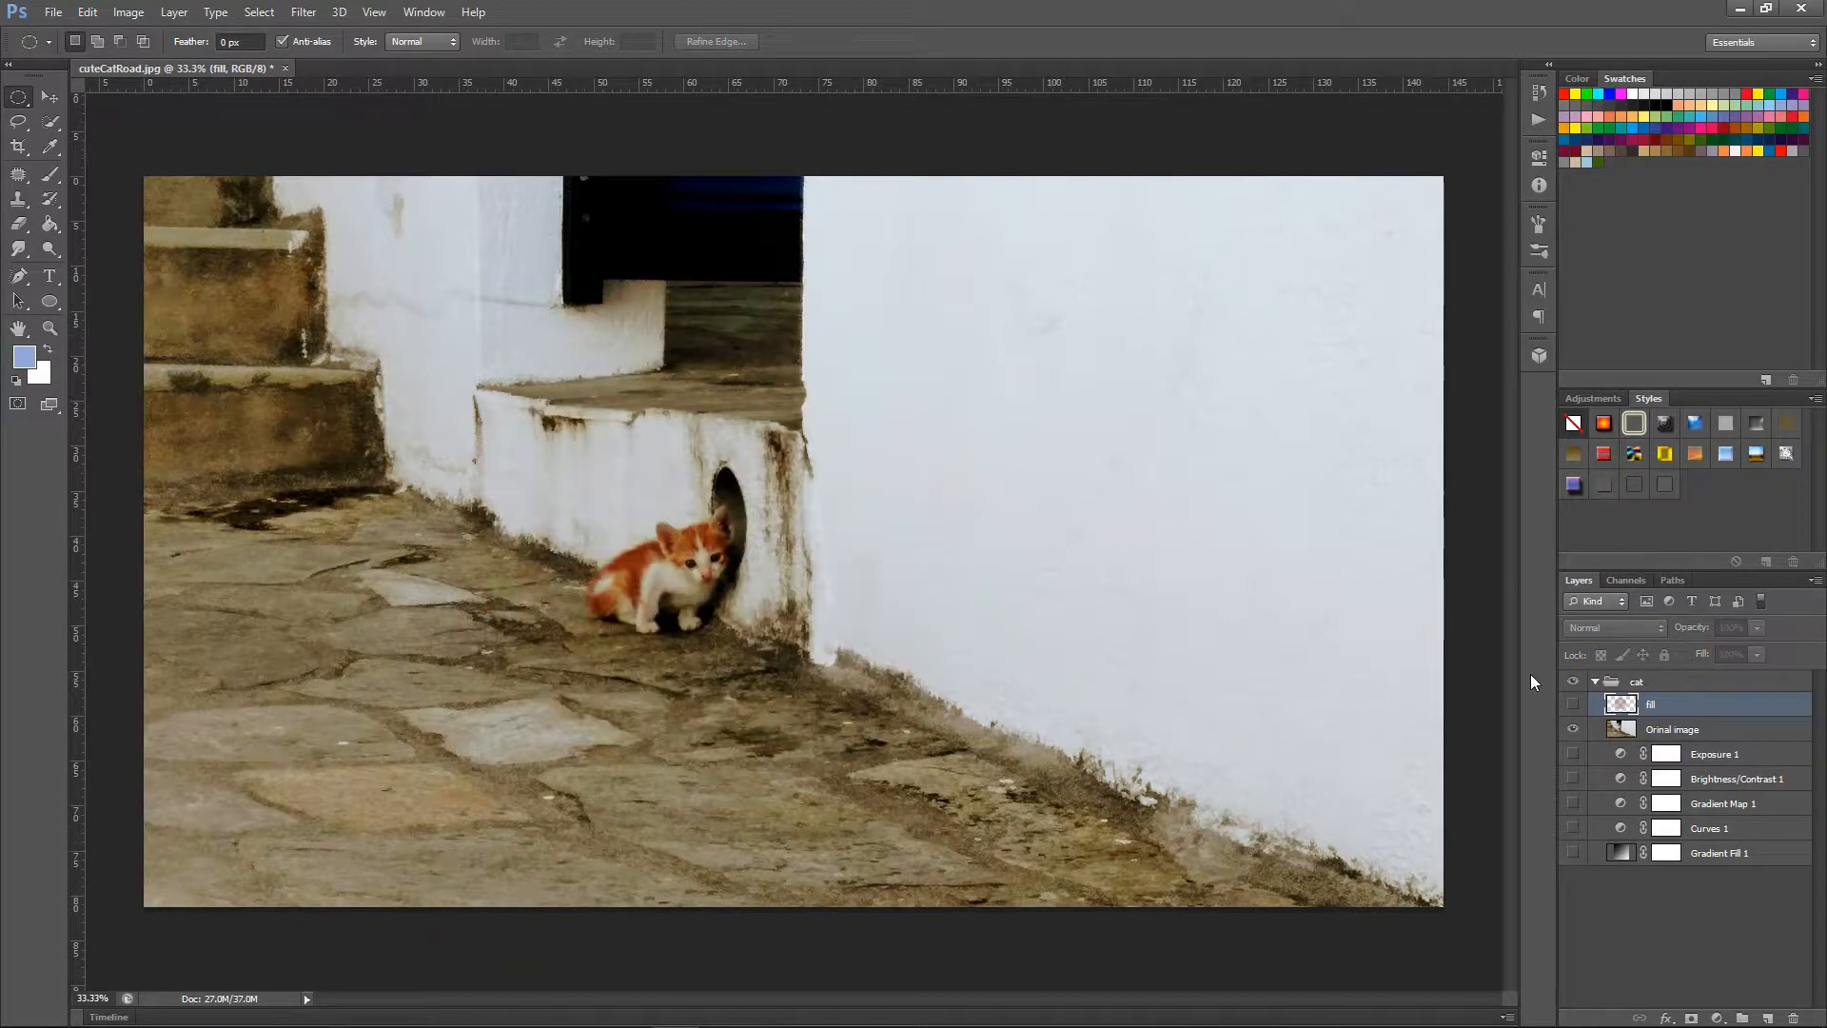
left_click(1768, 1018)
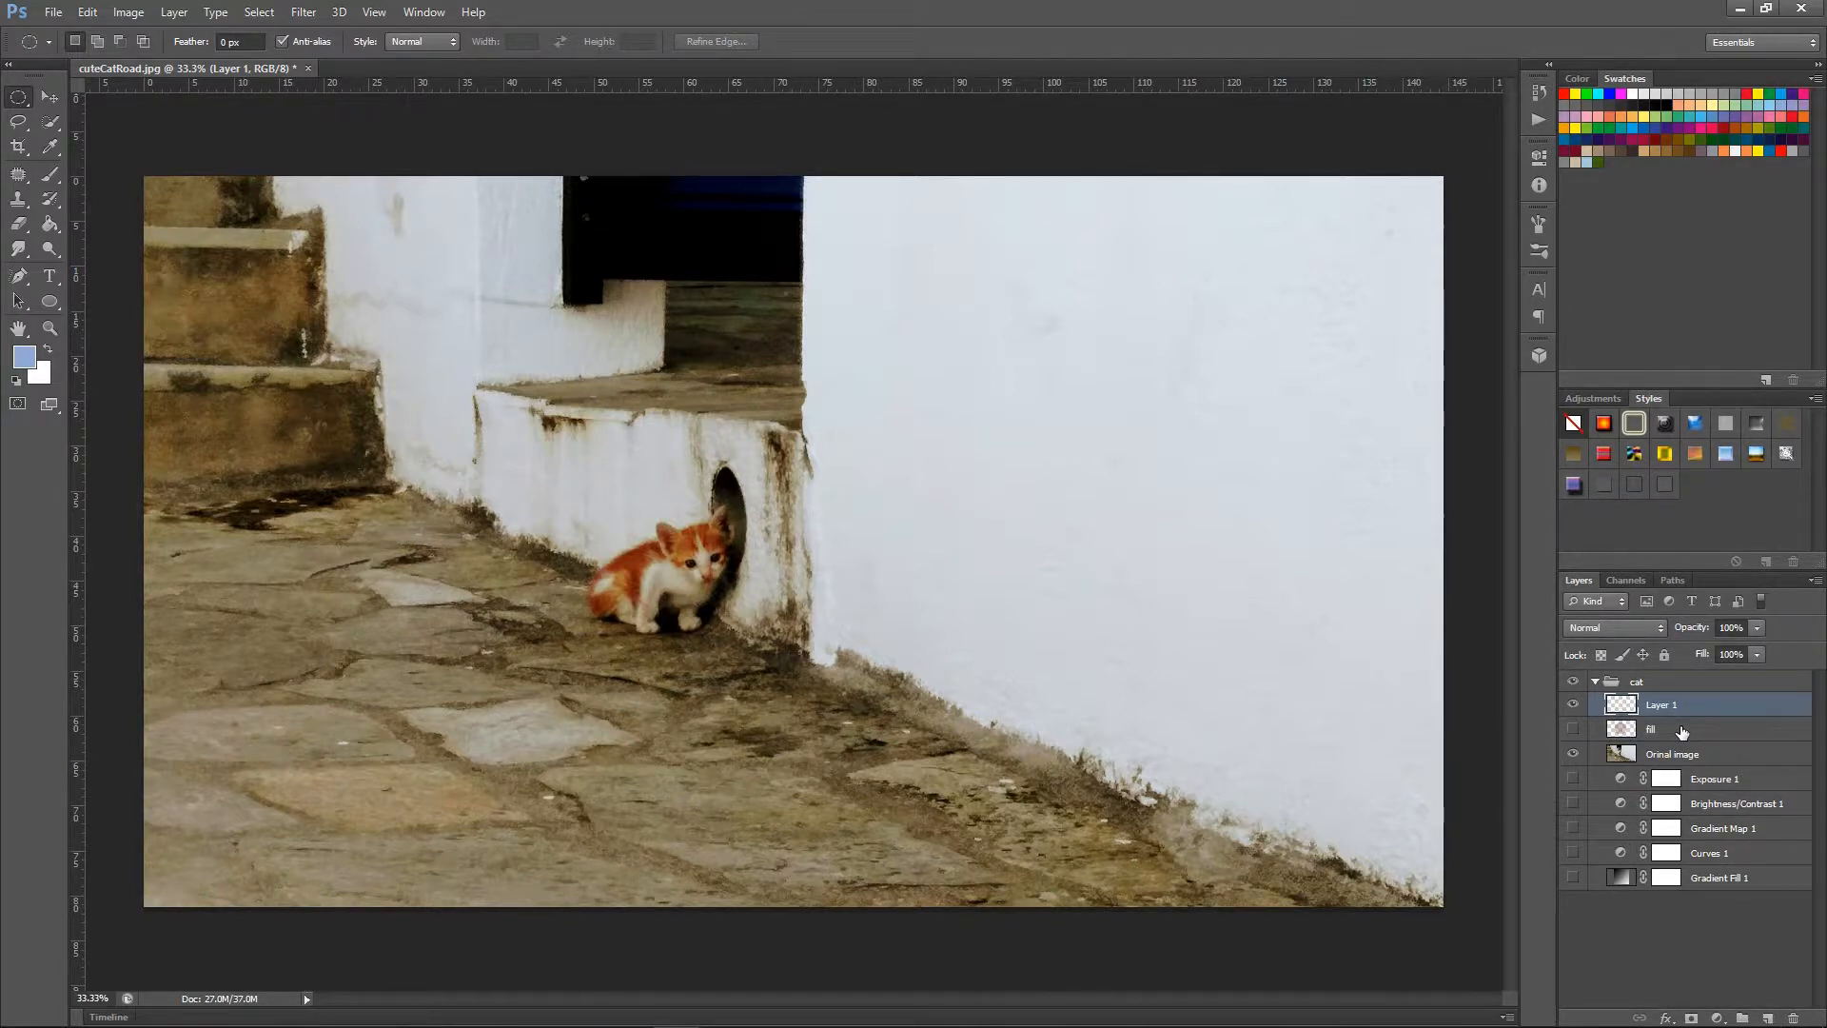
left_click(1571, 730)
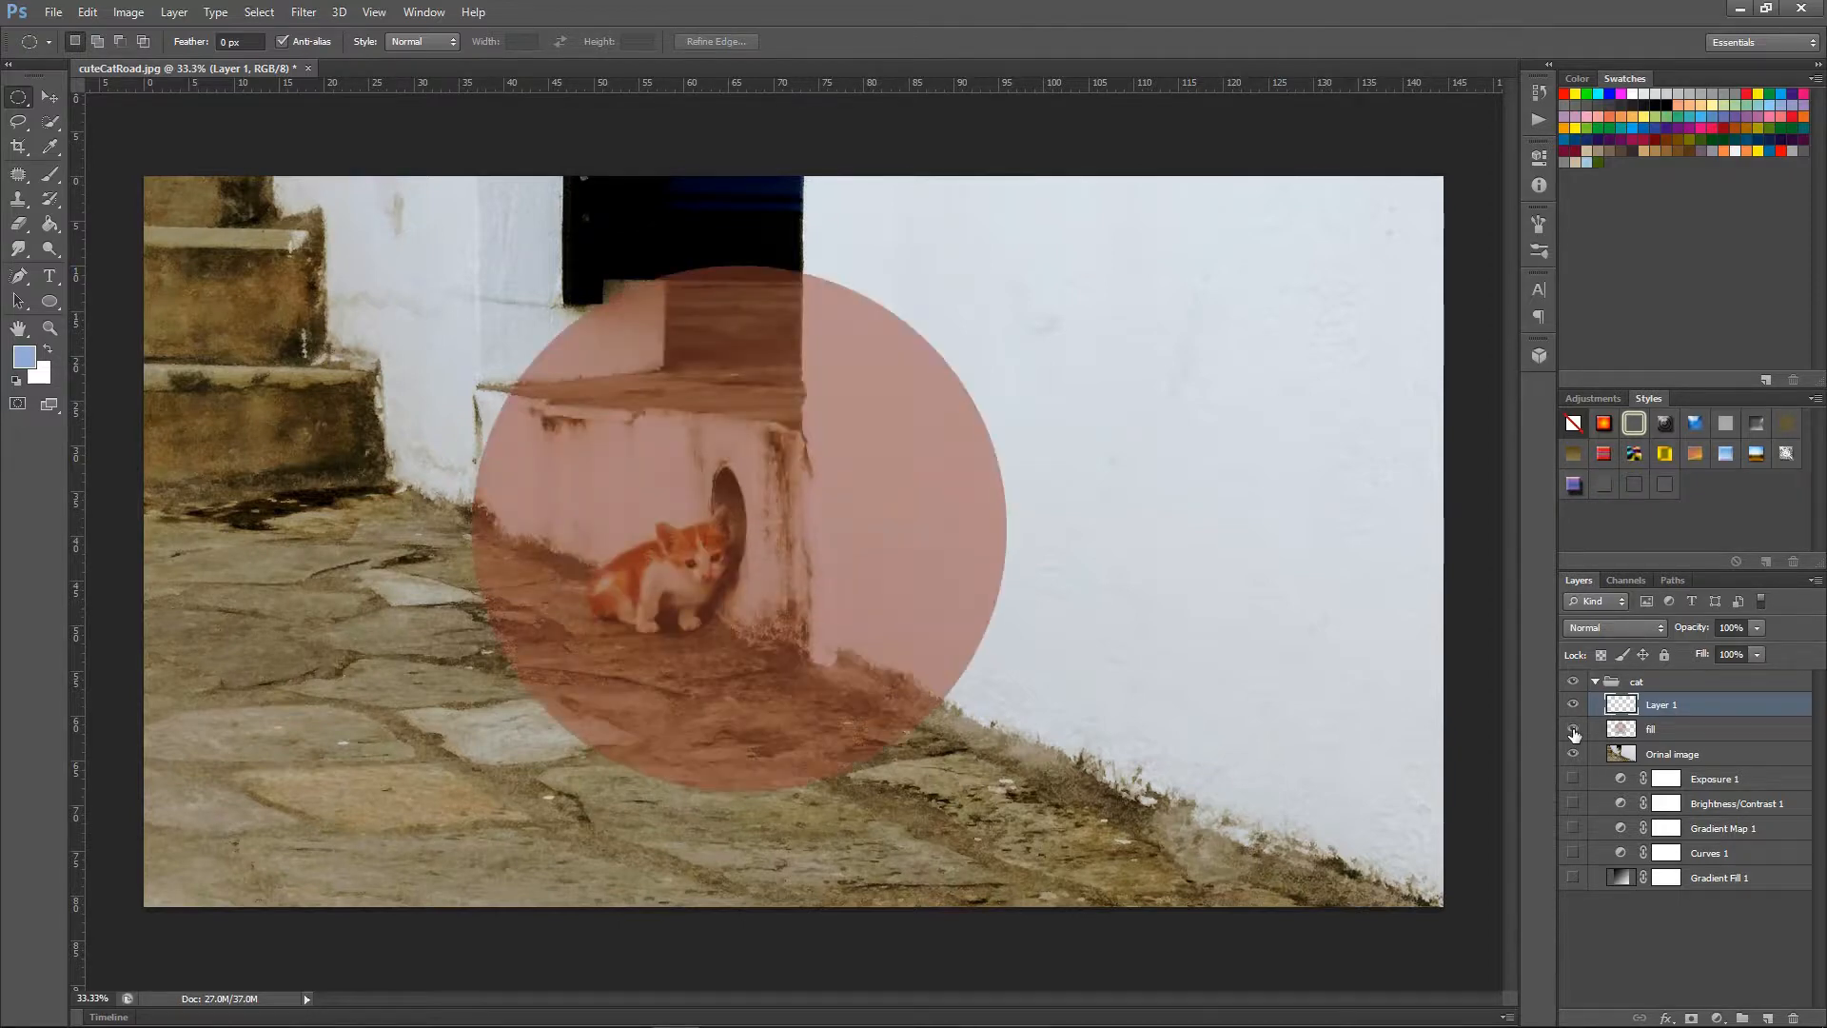
left_click(1571, 730)
double_click(1663, 704)
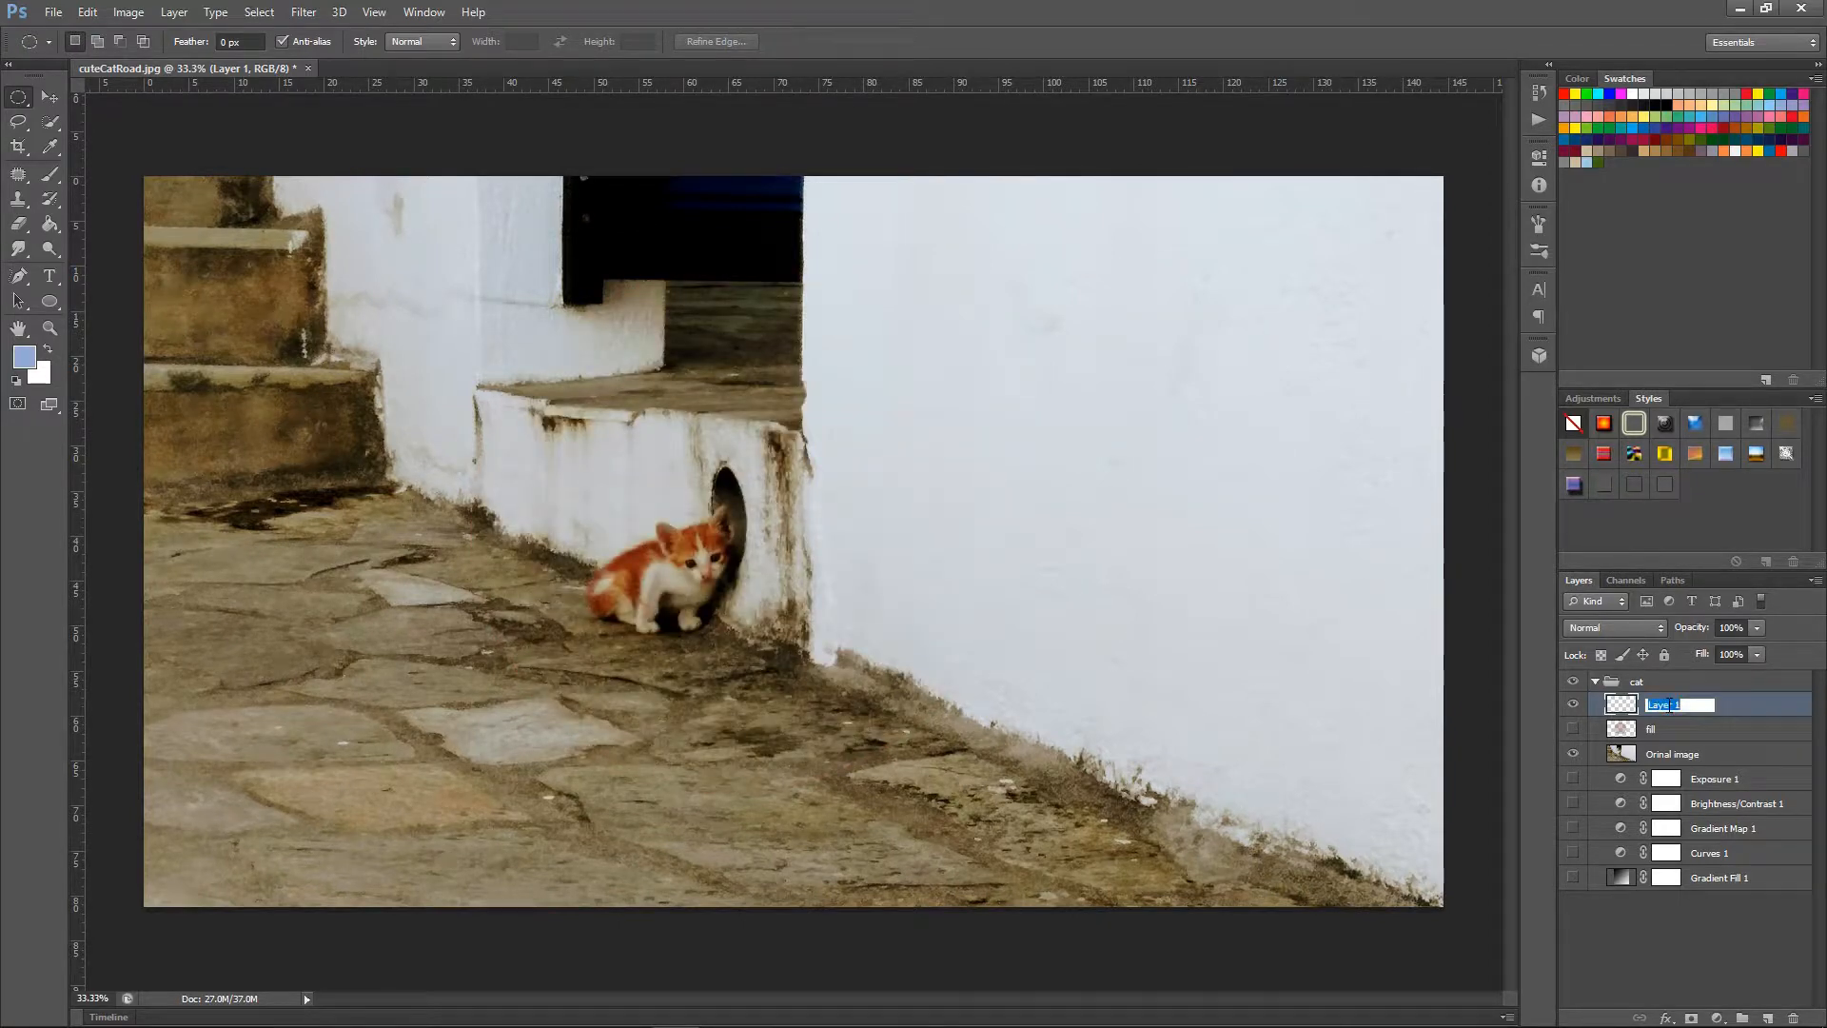
type("stroke")
key("Return")
left_click(89, 12)
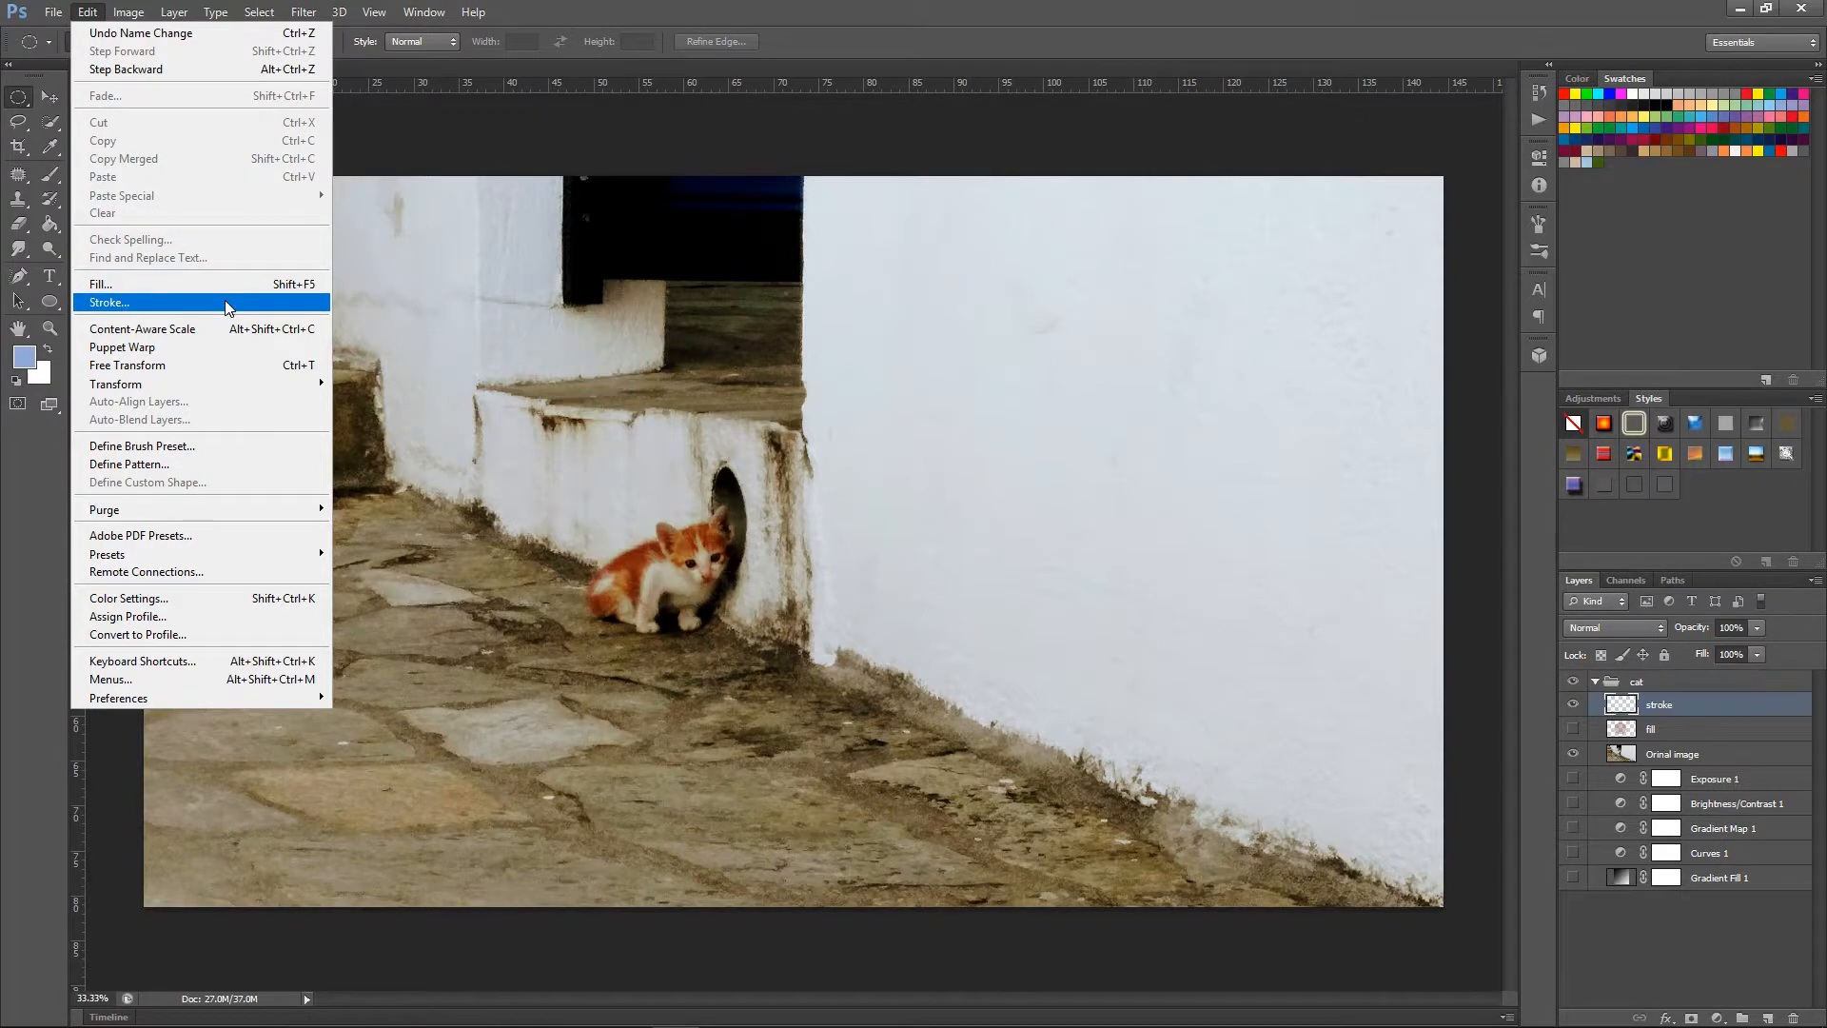
left_click(221, 303)
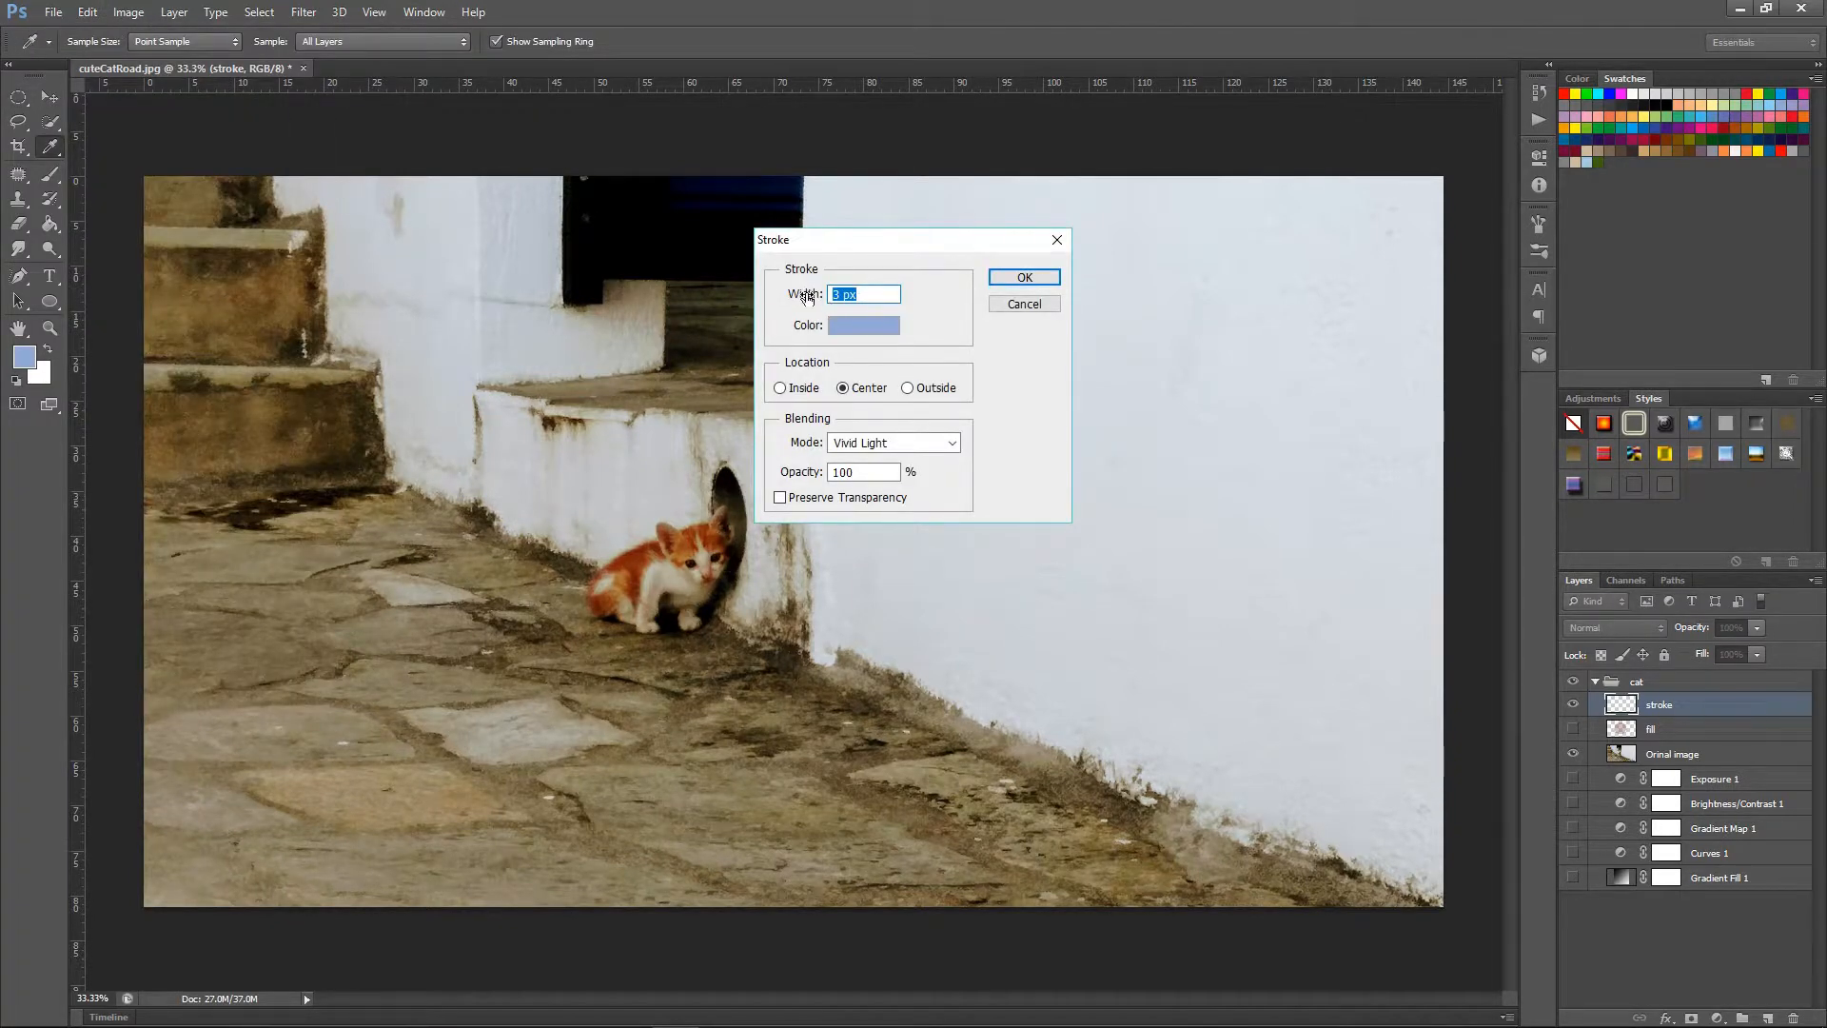
left_click(850, 294)
key("BackSpace")
type("10")
left_click(926, 300)
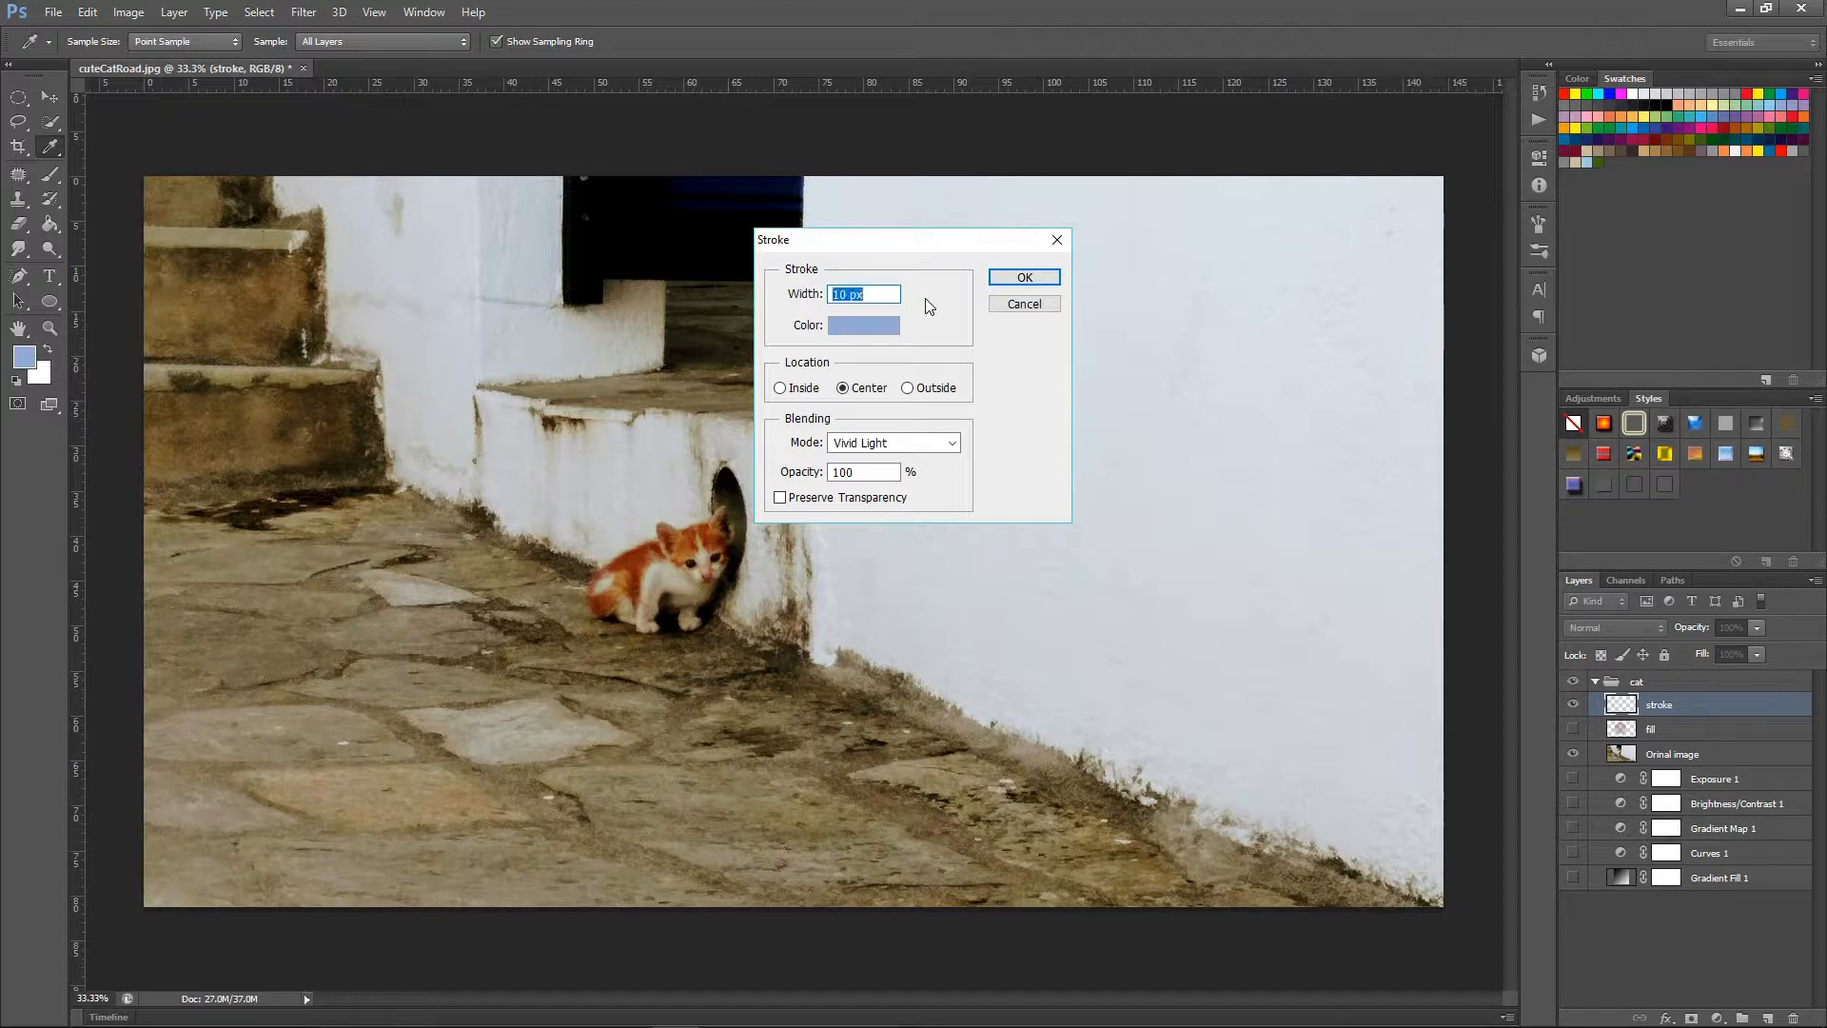
left_click(849, 328)
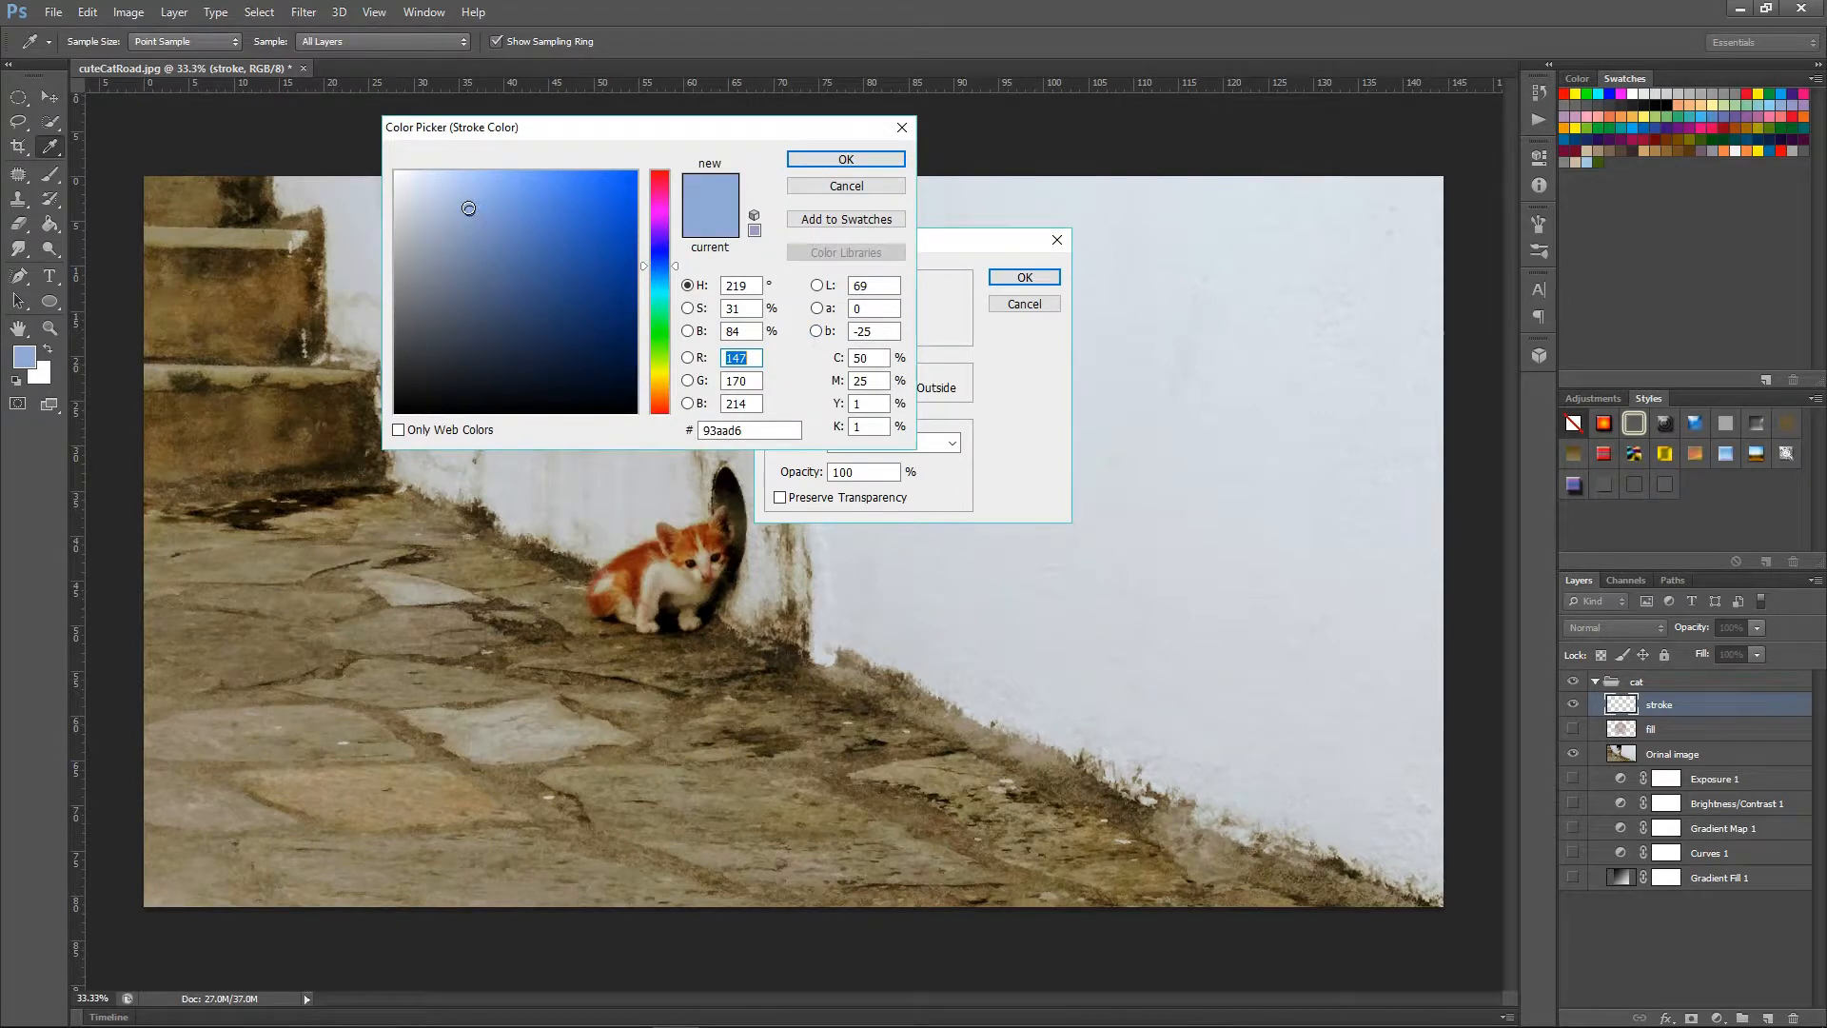
left_click(663, 180)
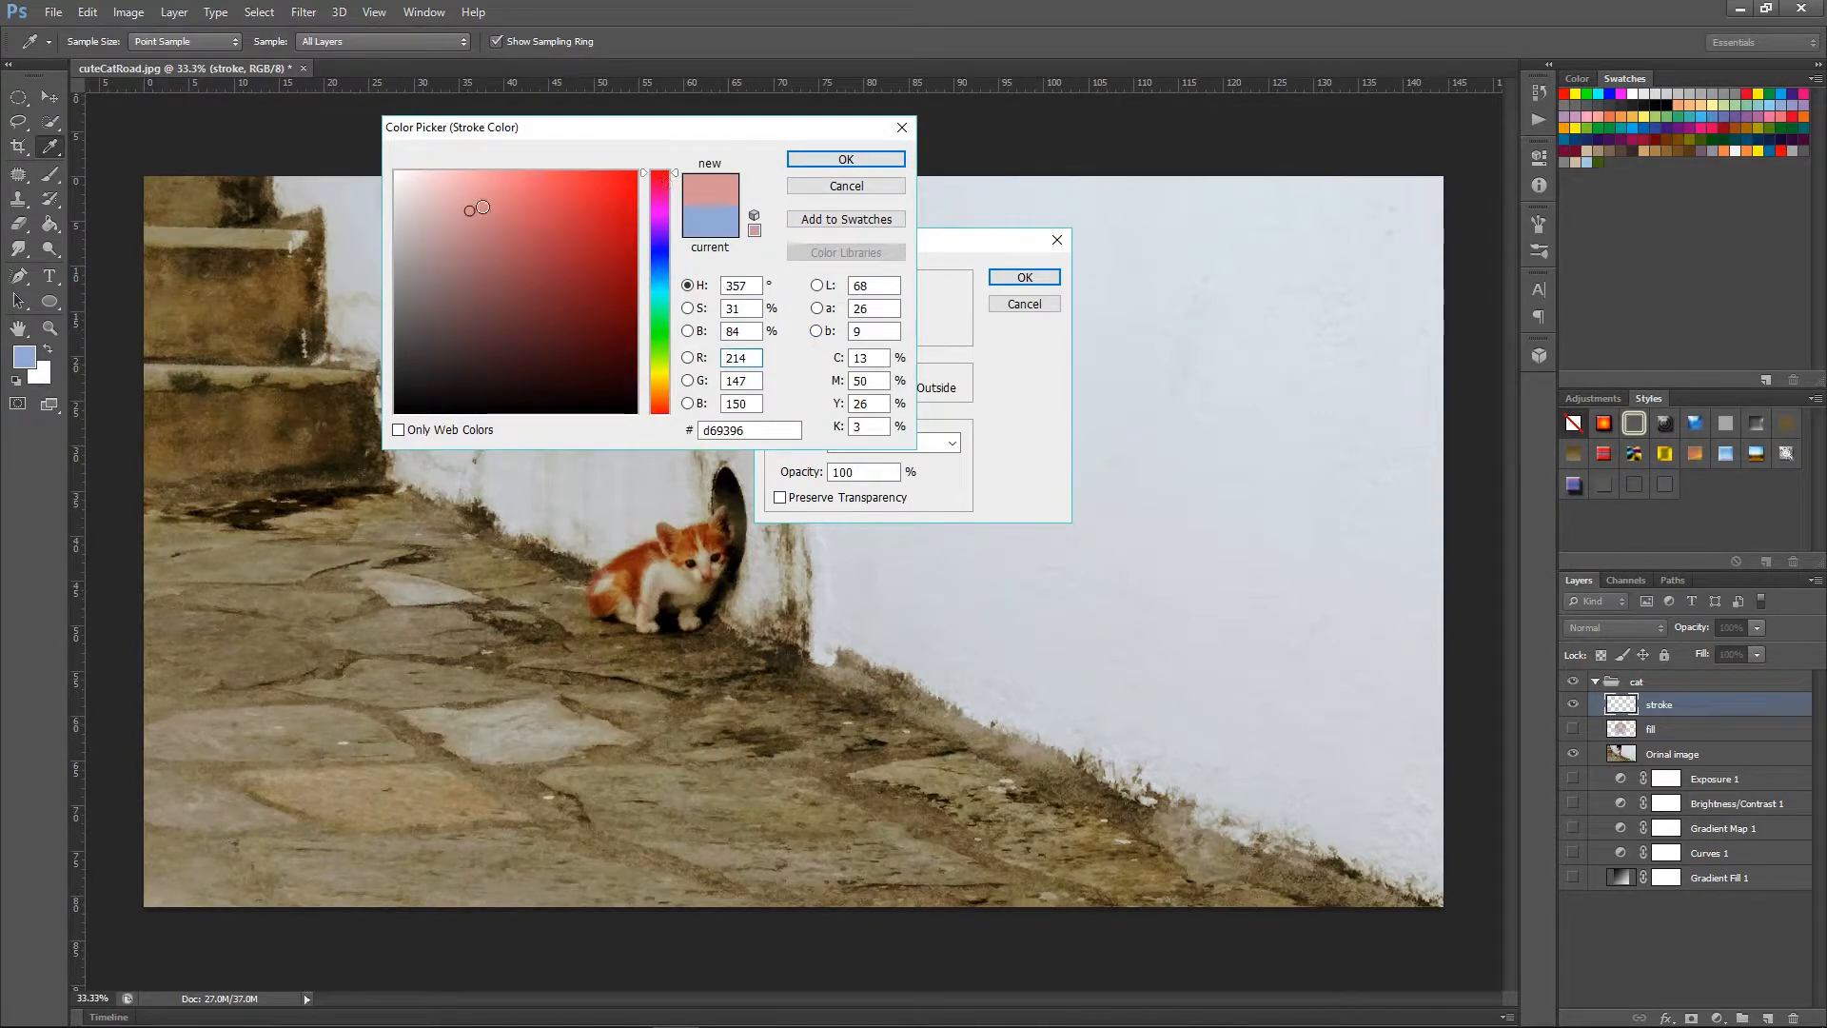
left_click(638, 179)
left_click_drag(638, 179, 638, 170)
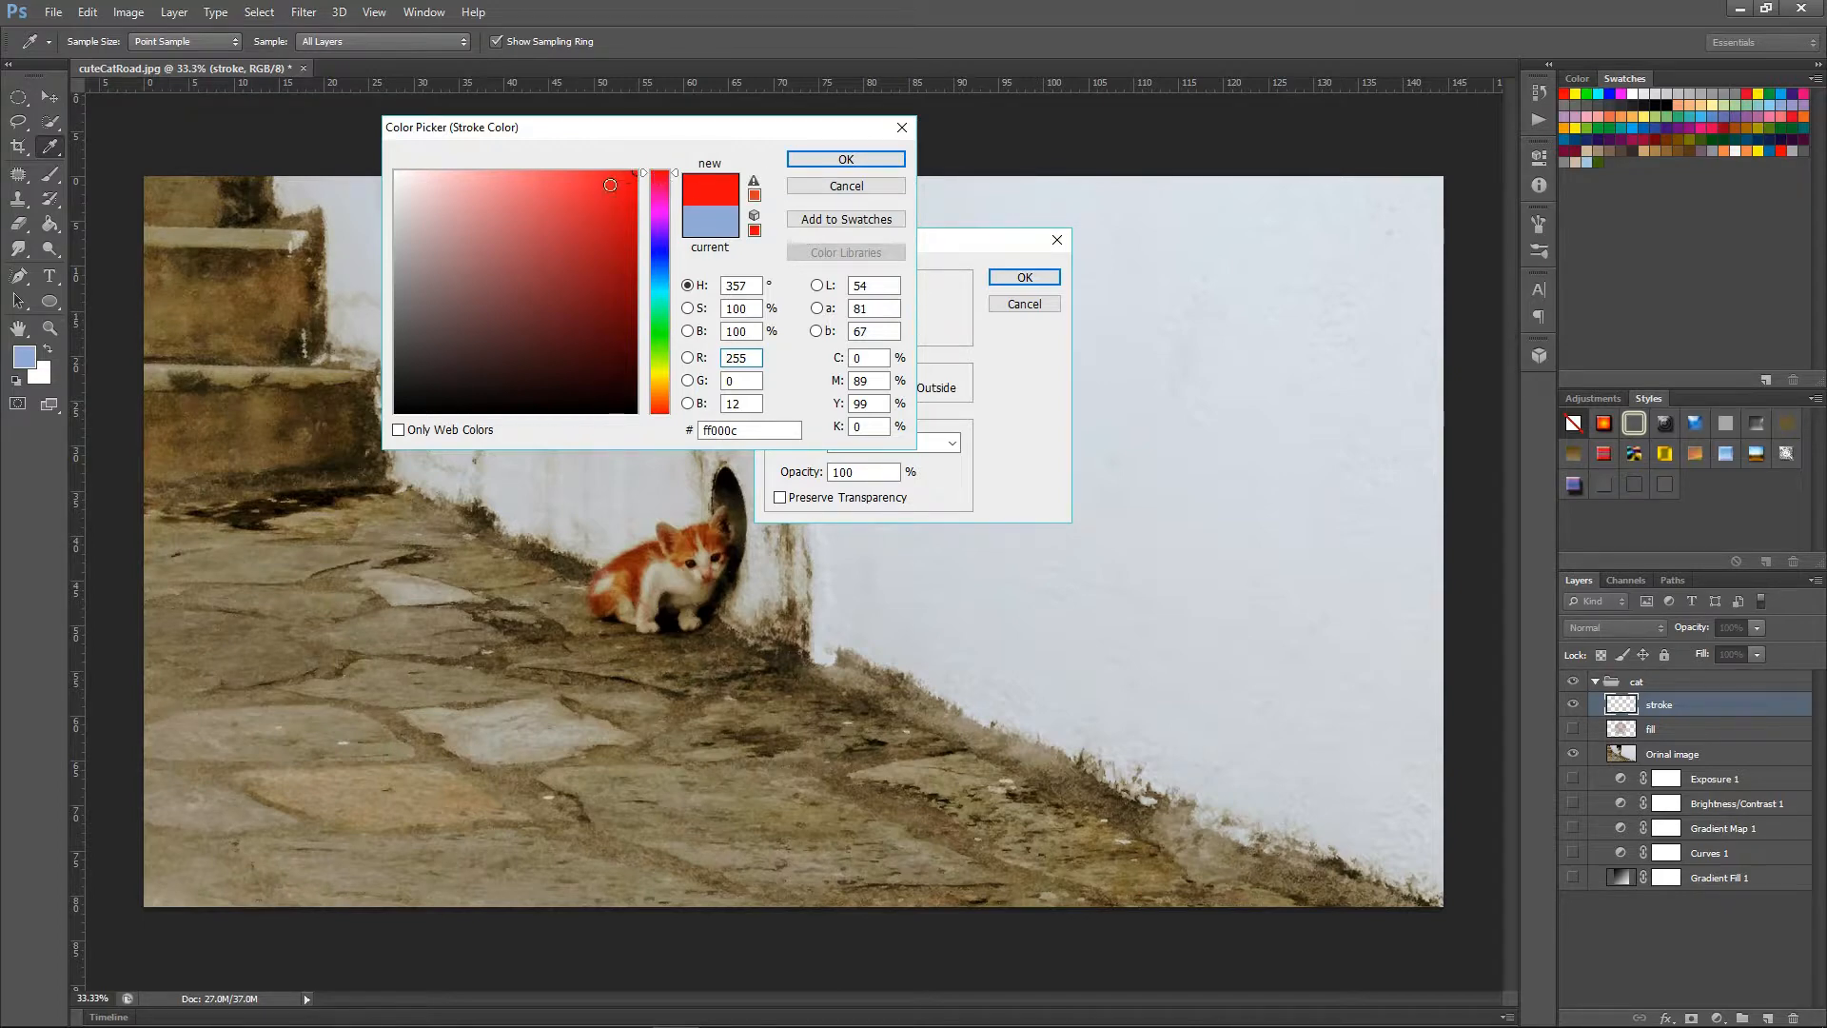
left_click(846, 159)
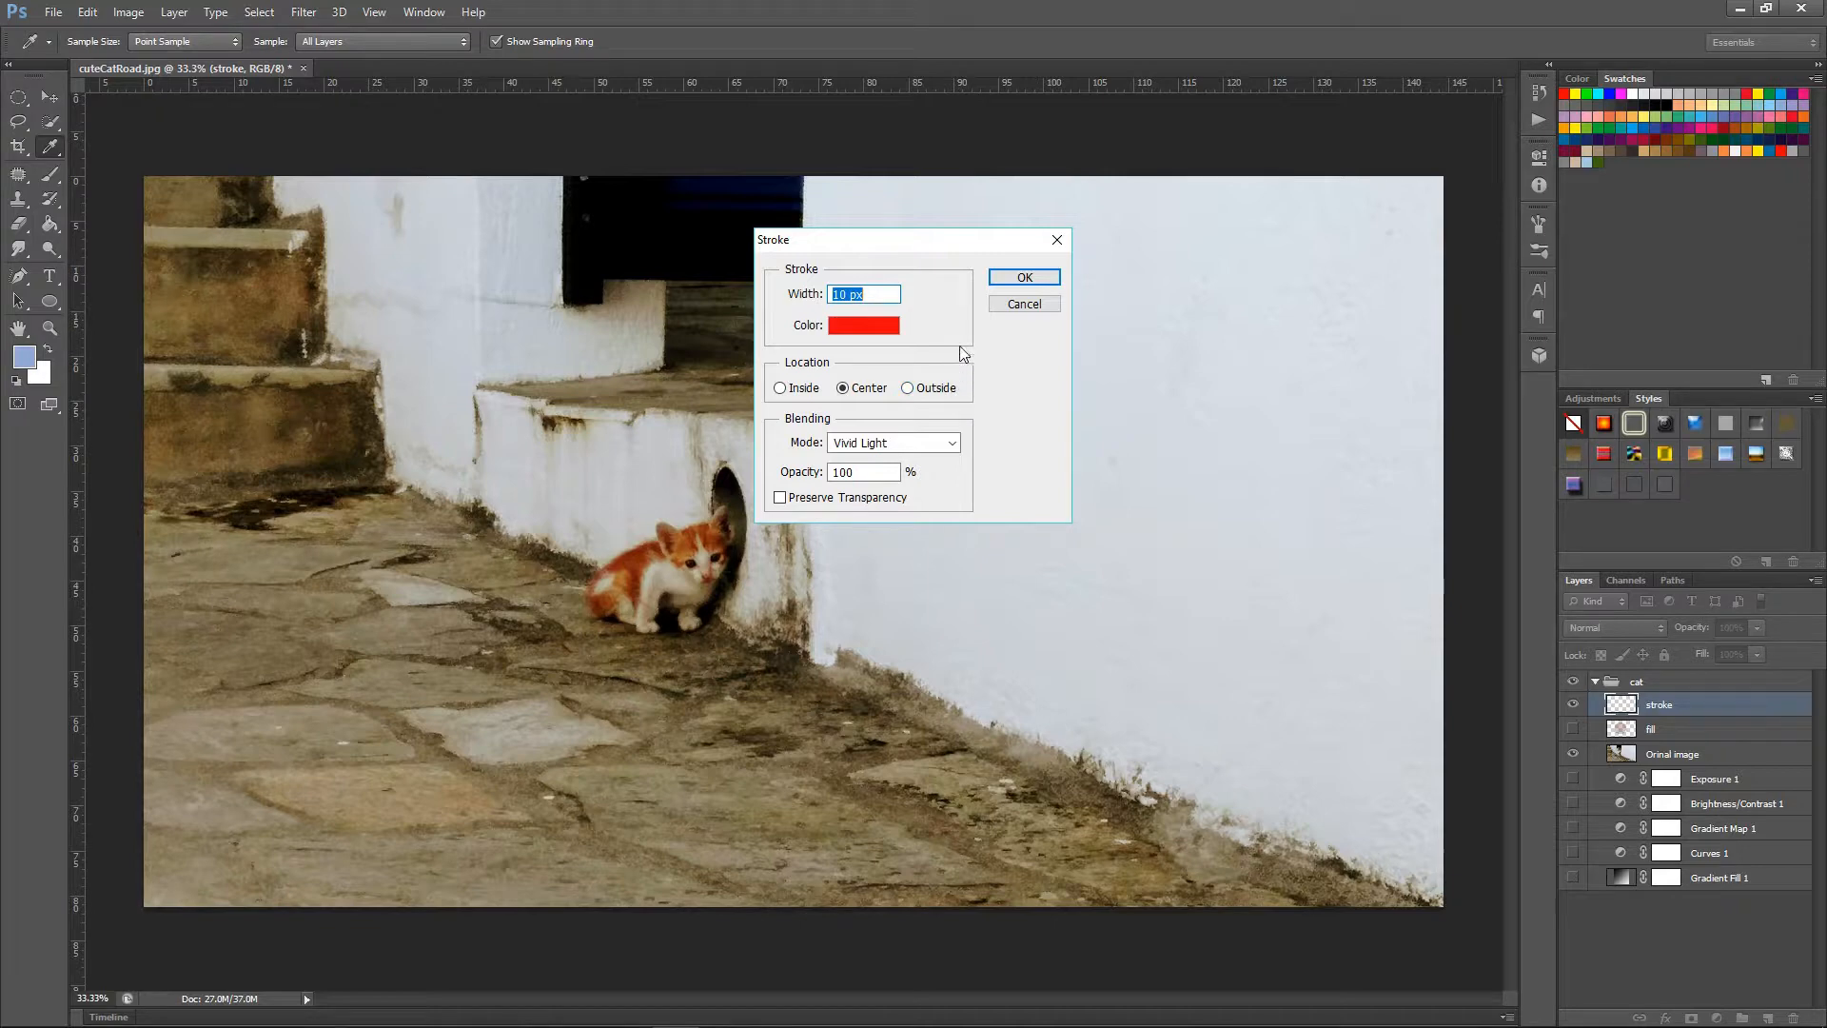
left_click(1038, 305)
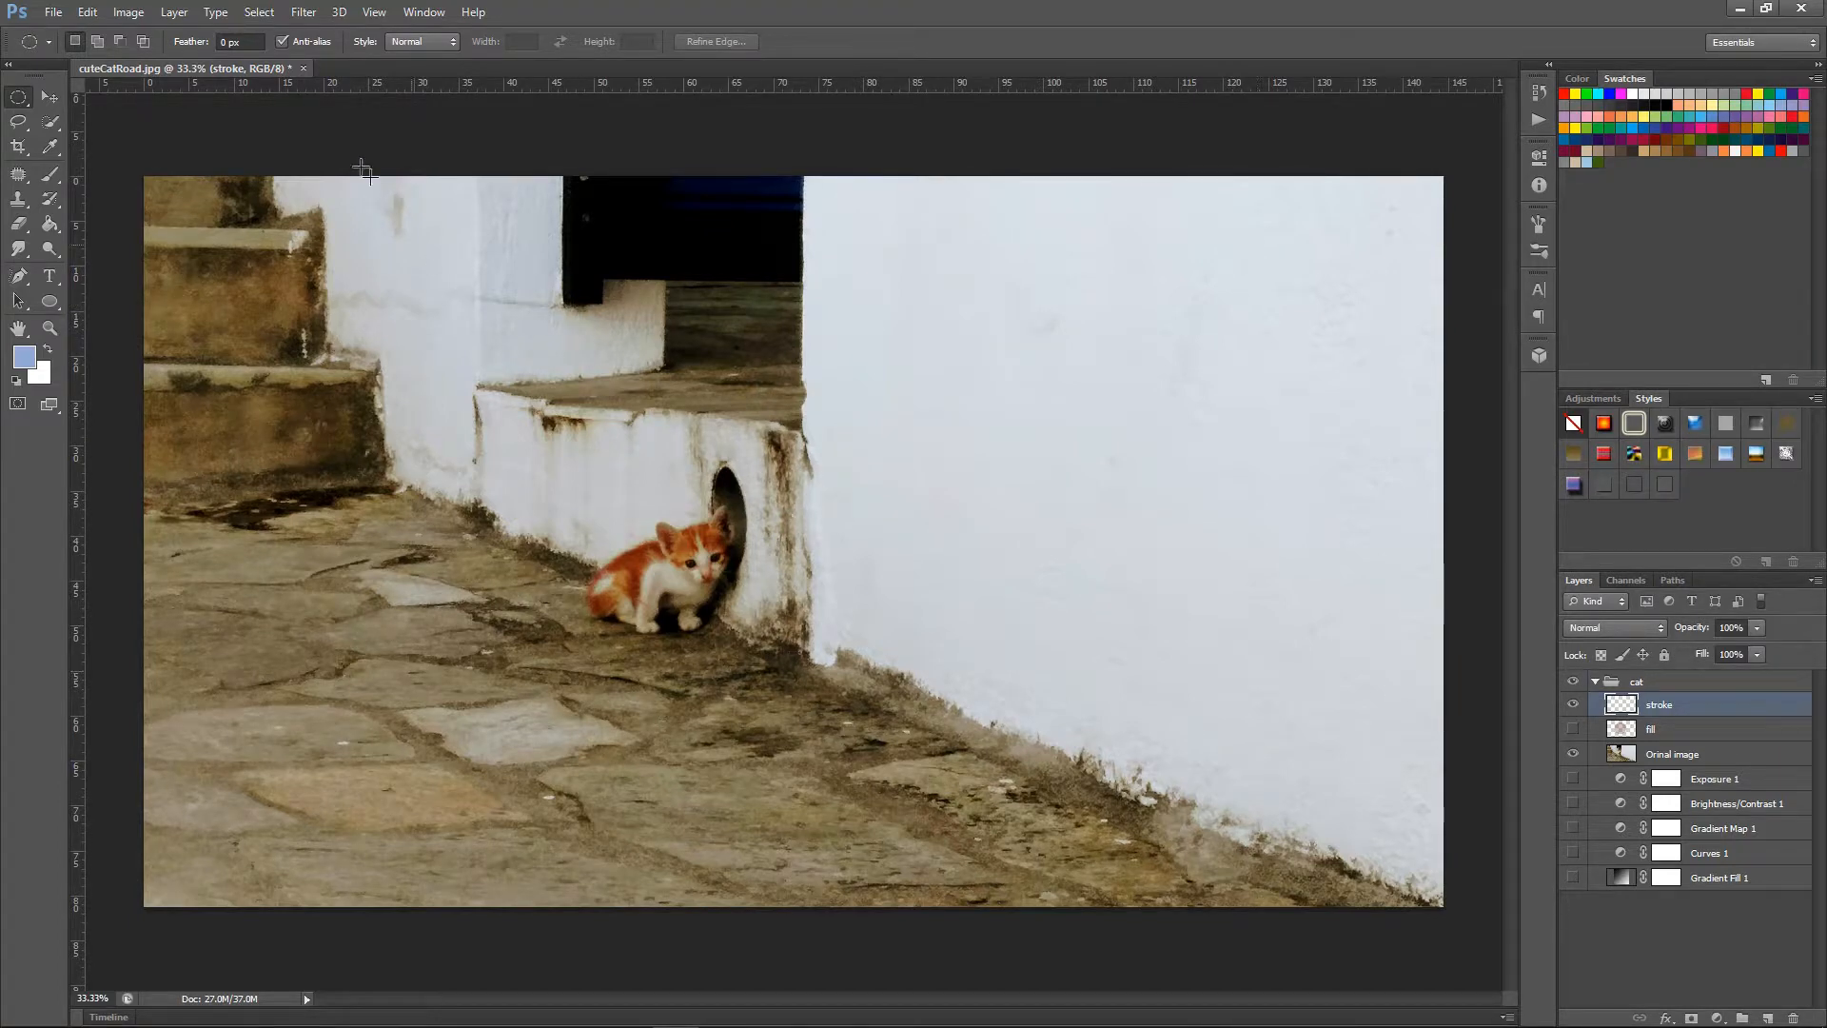
Draw an elliptical selection around the kitten and set the width of its stroke to 10 px.
left_click_drag(433, 257, 886, 810)
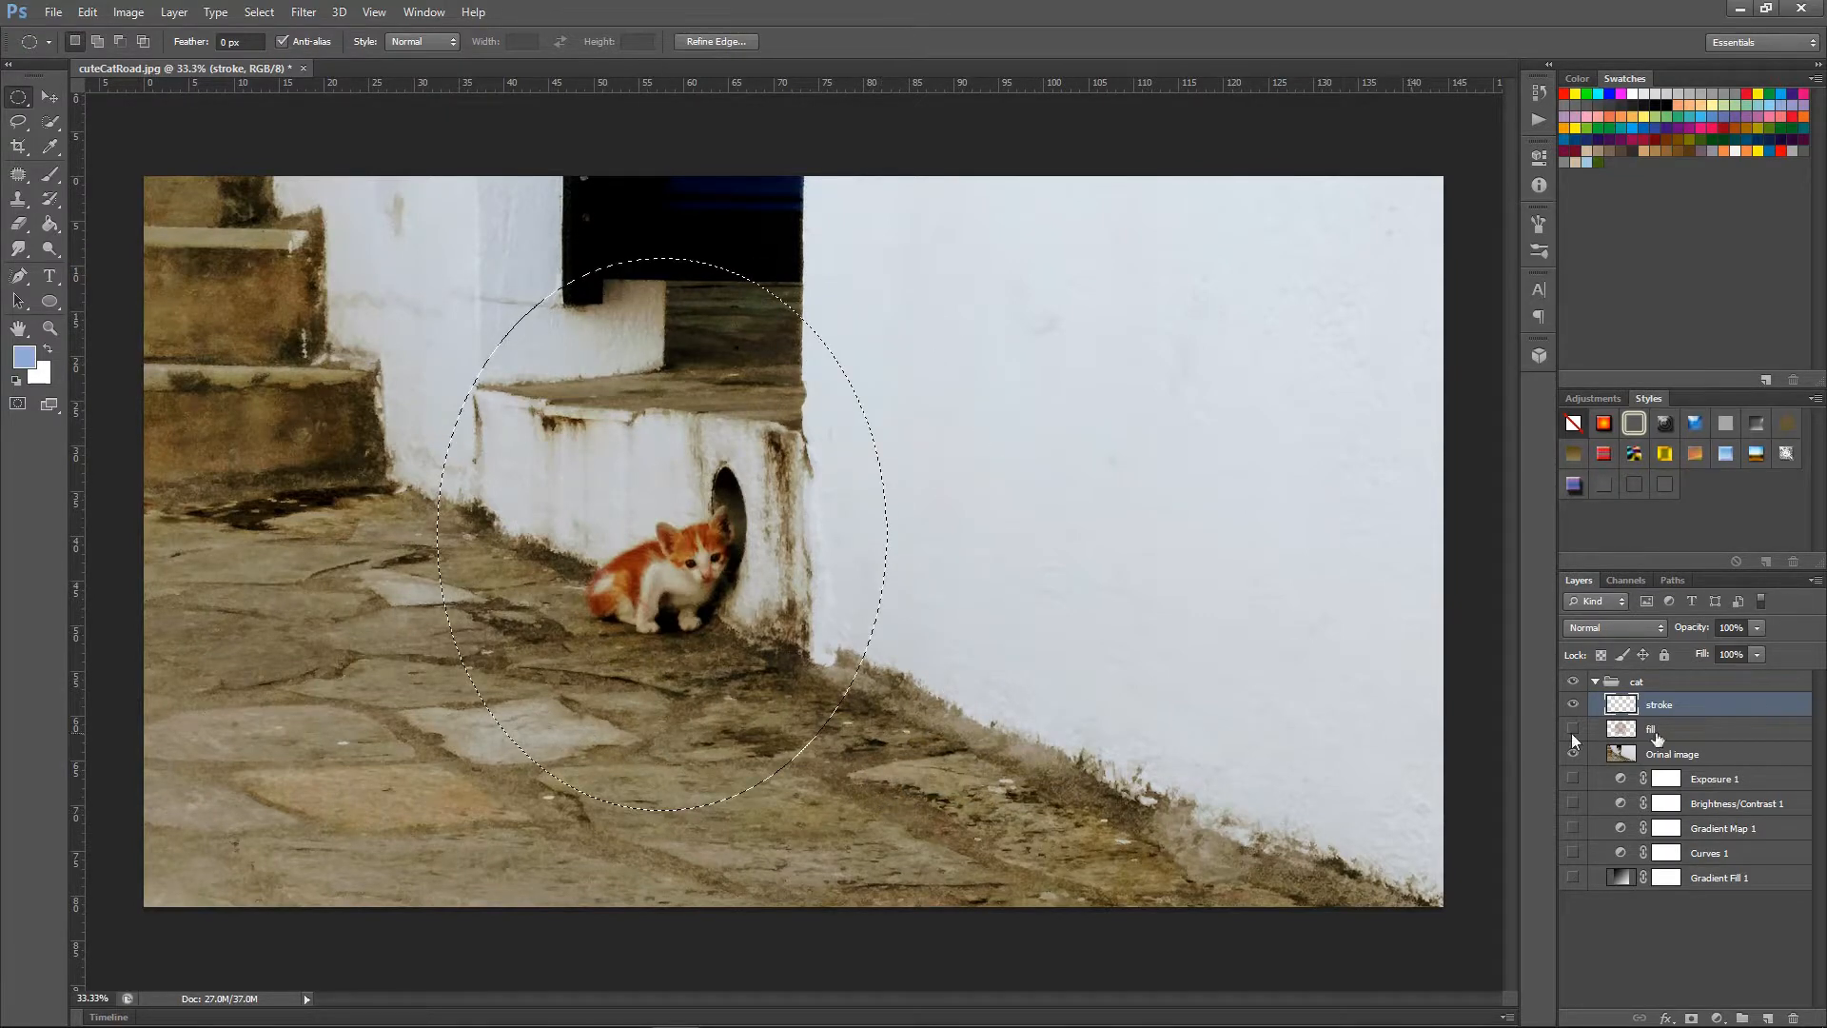
left_click(86, 13)
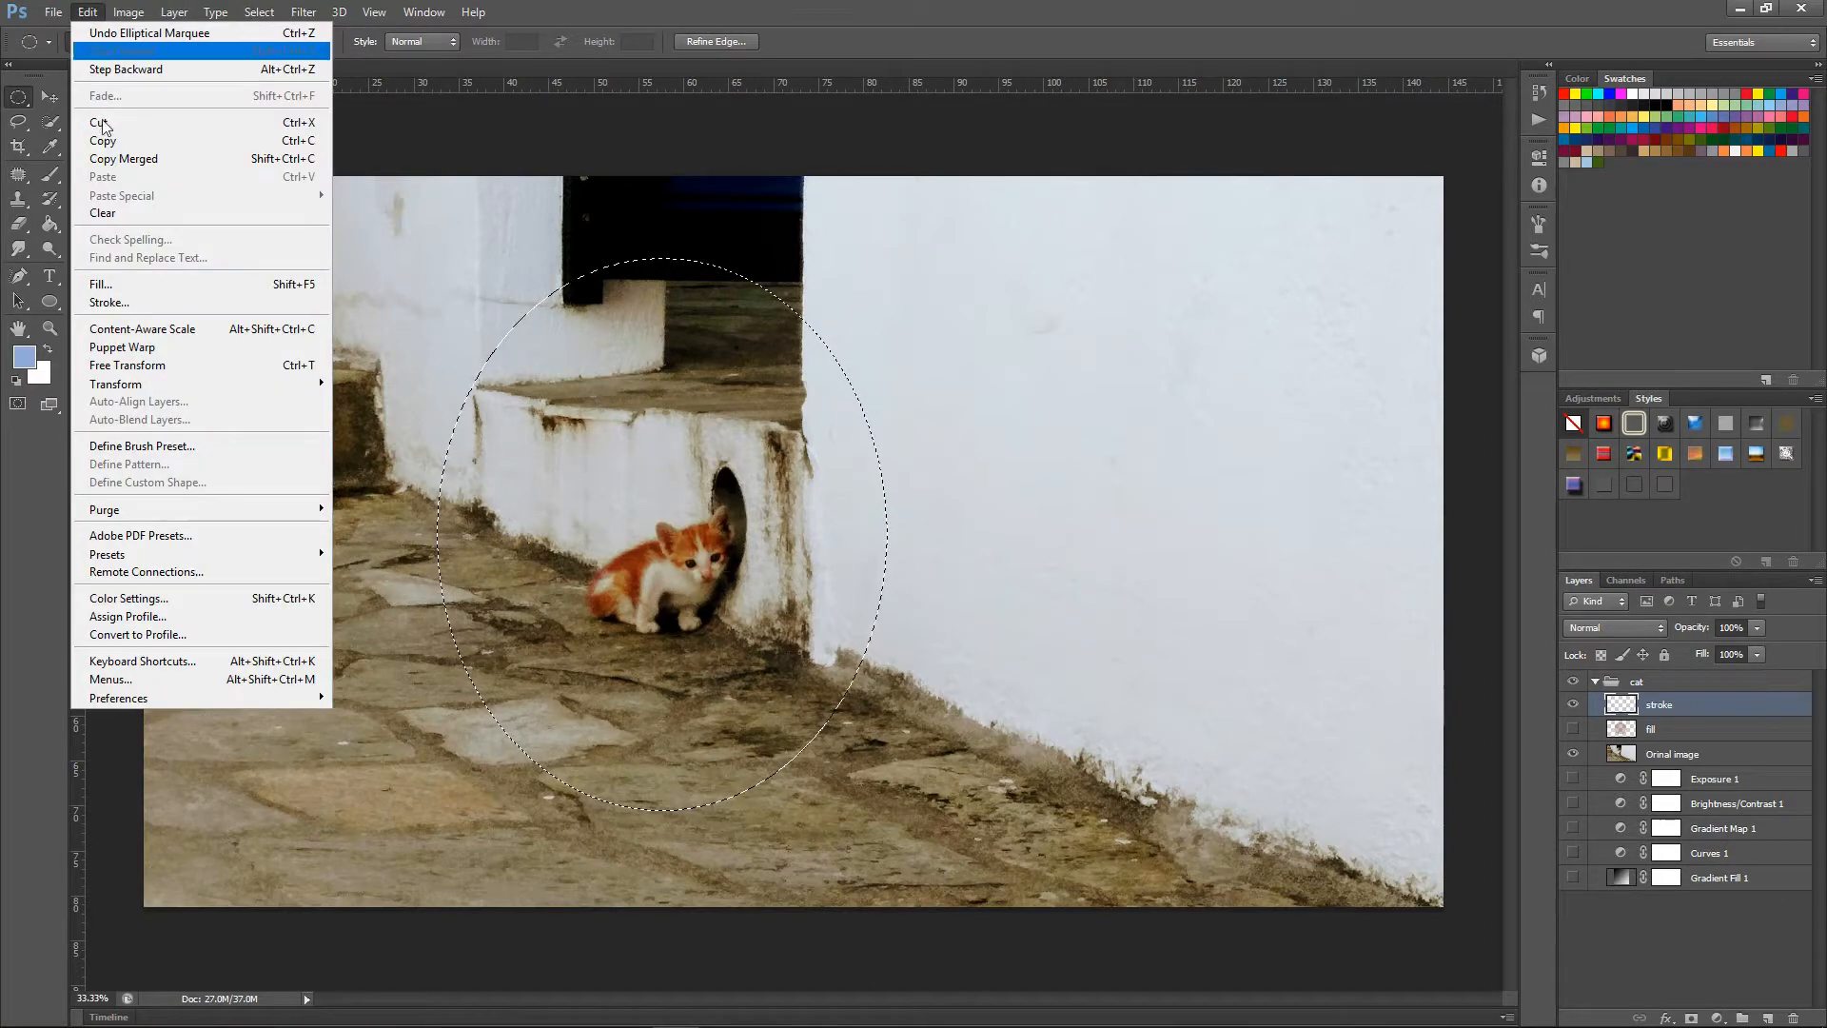
left_click(108, 302)
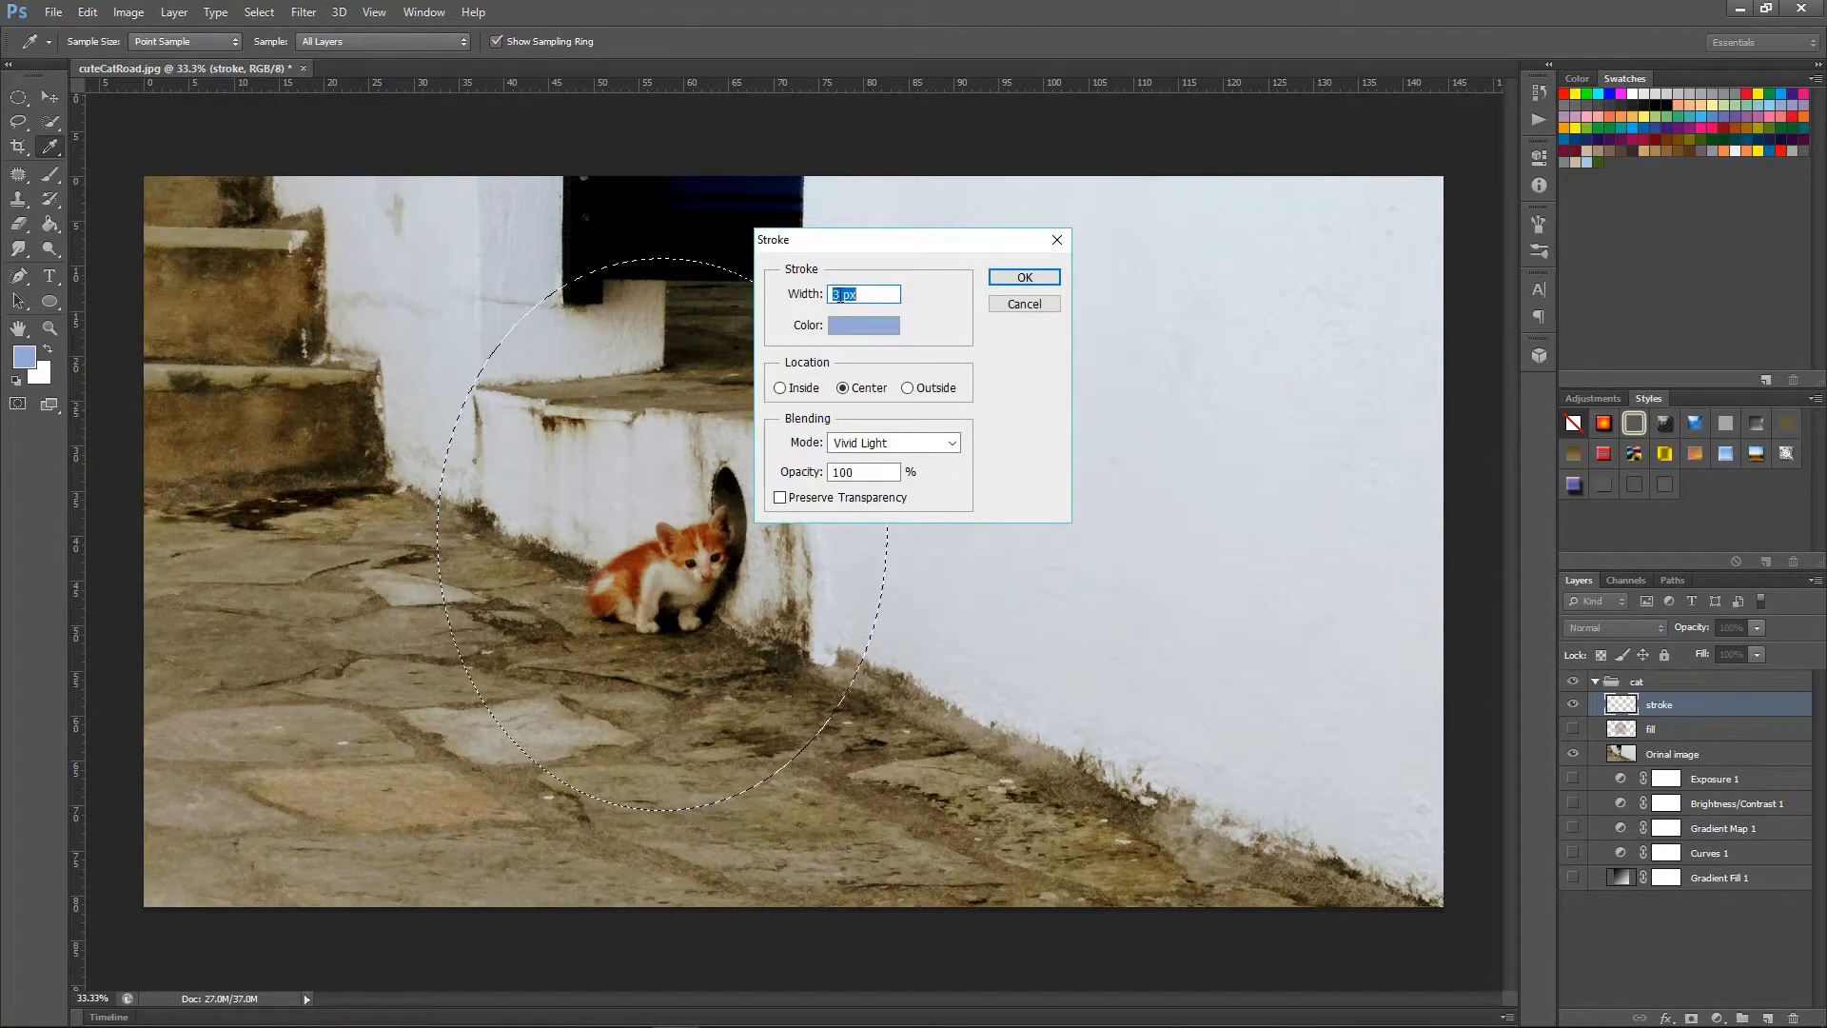
left_click_drag(842, 295, 812, 298)
type("10")
Set the stroke colour to red #ff0036.
left_click(879, 326)
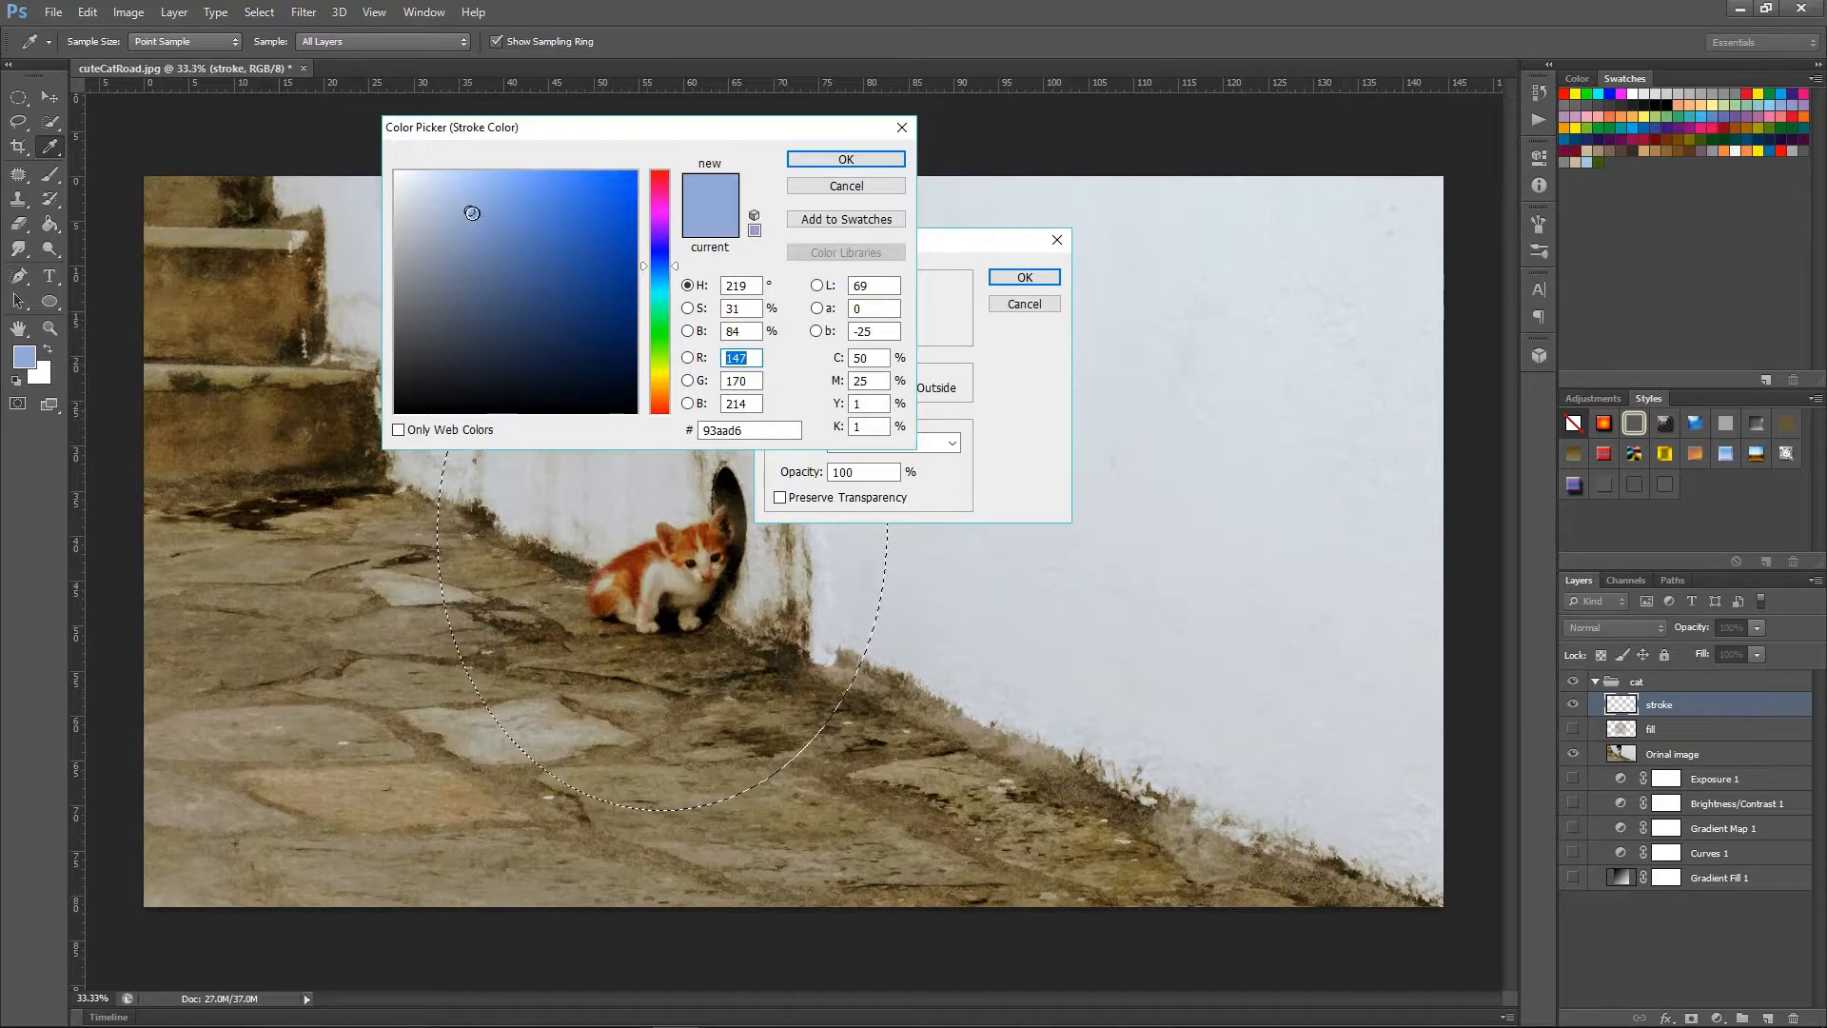
left_click_drag(472, 214, 637, 171)
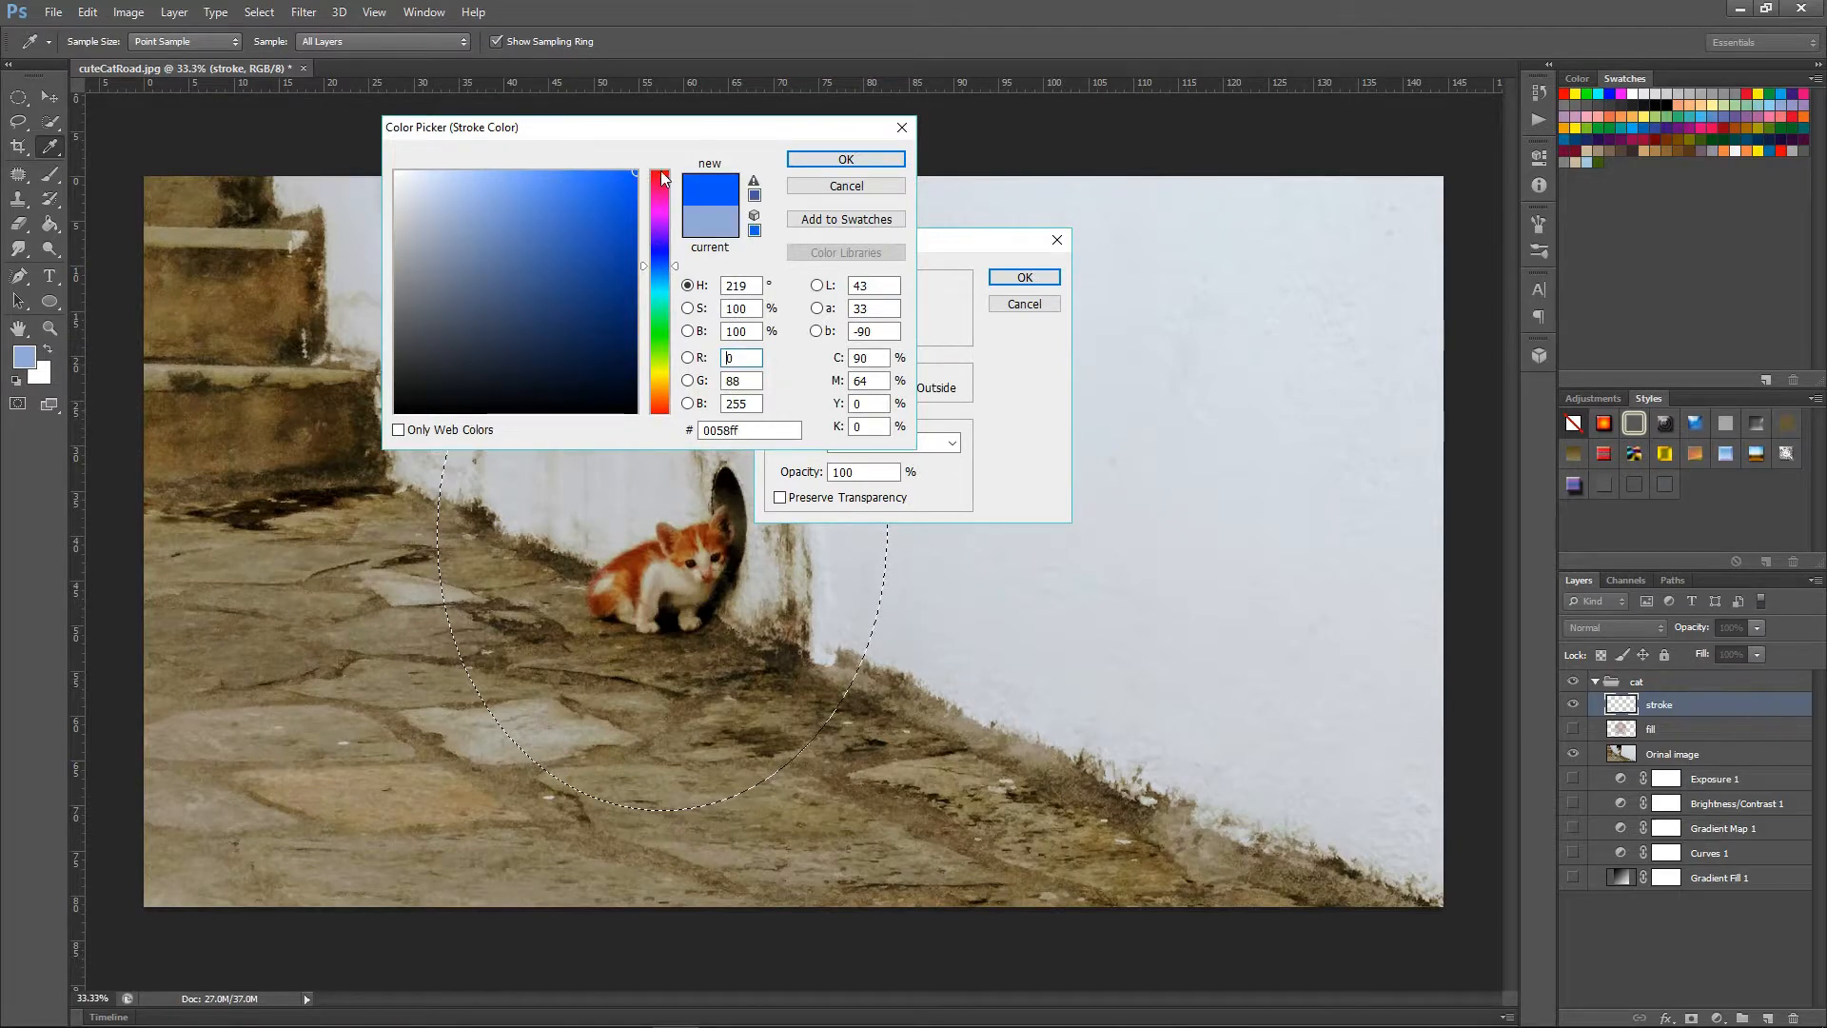
left_click(658, 179)
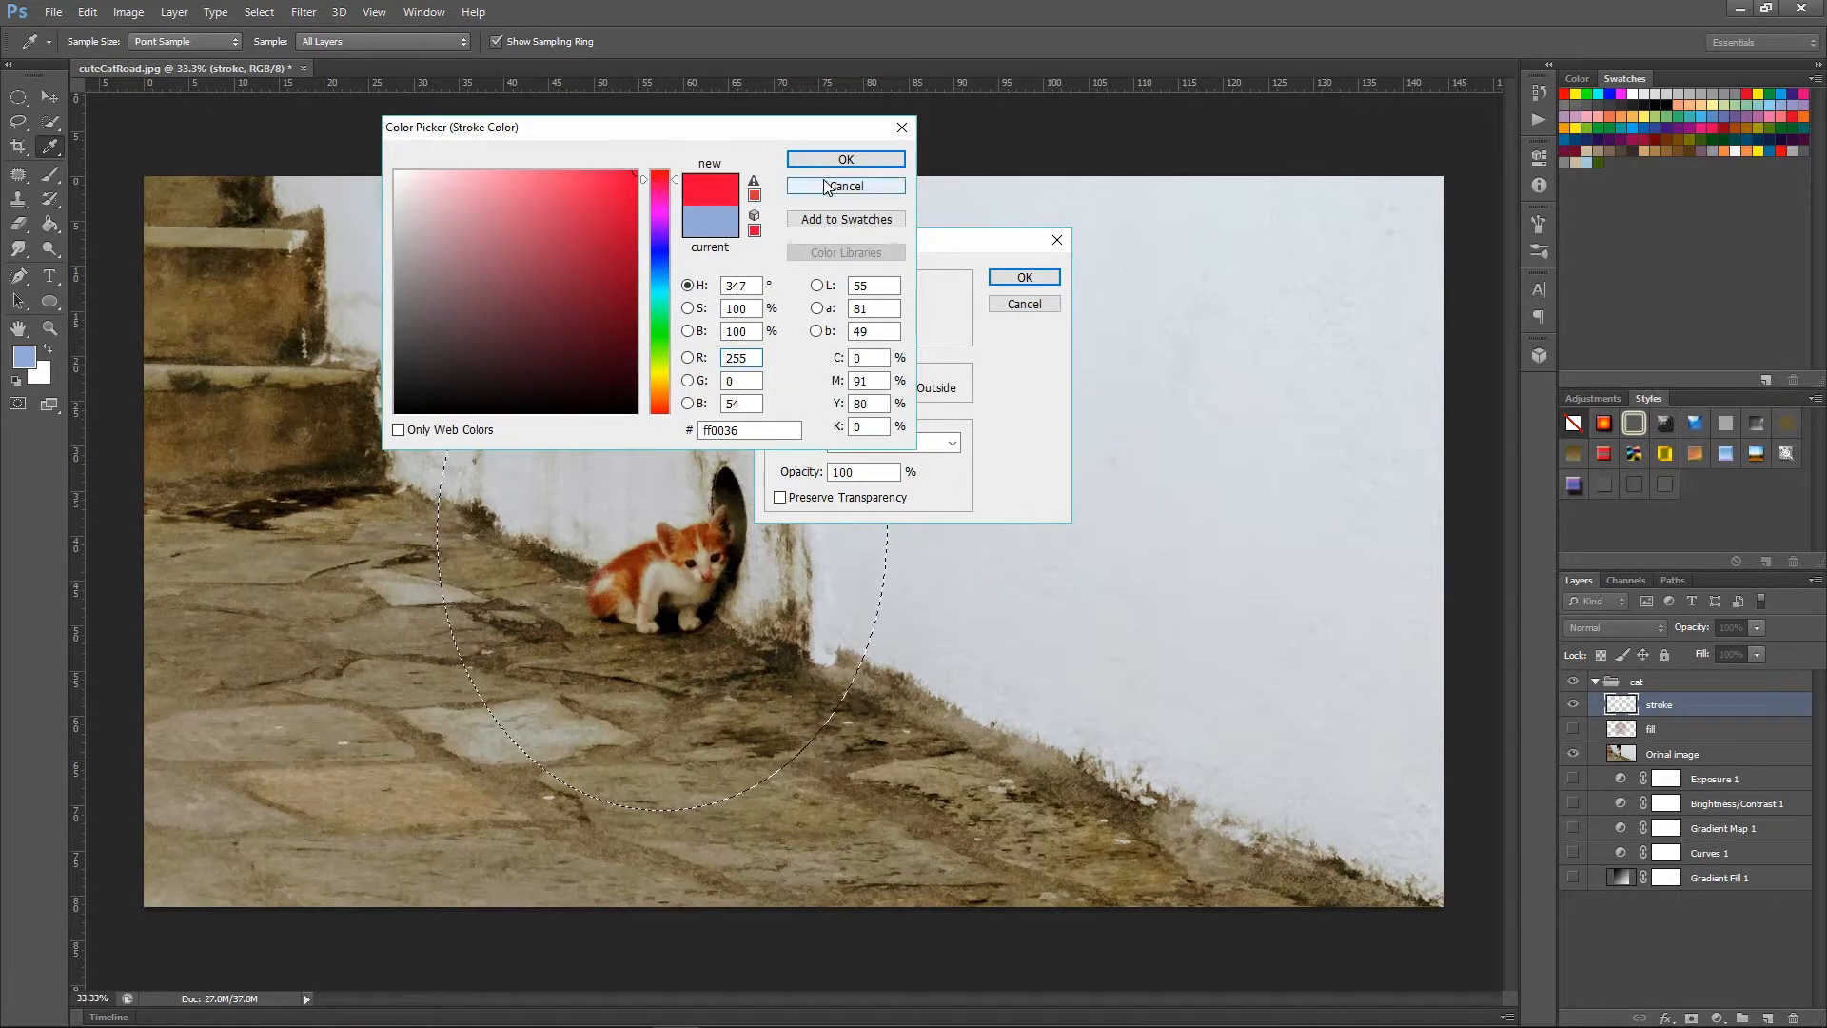
left_click(846, 160)
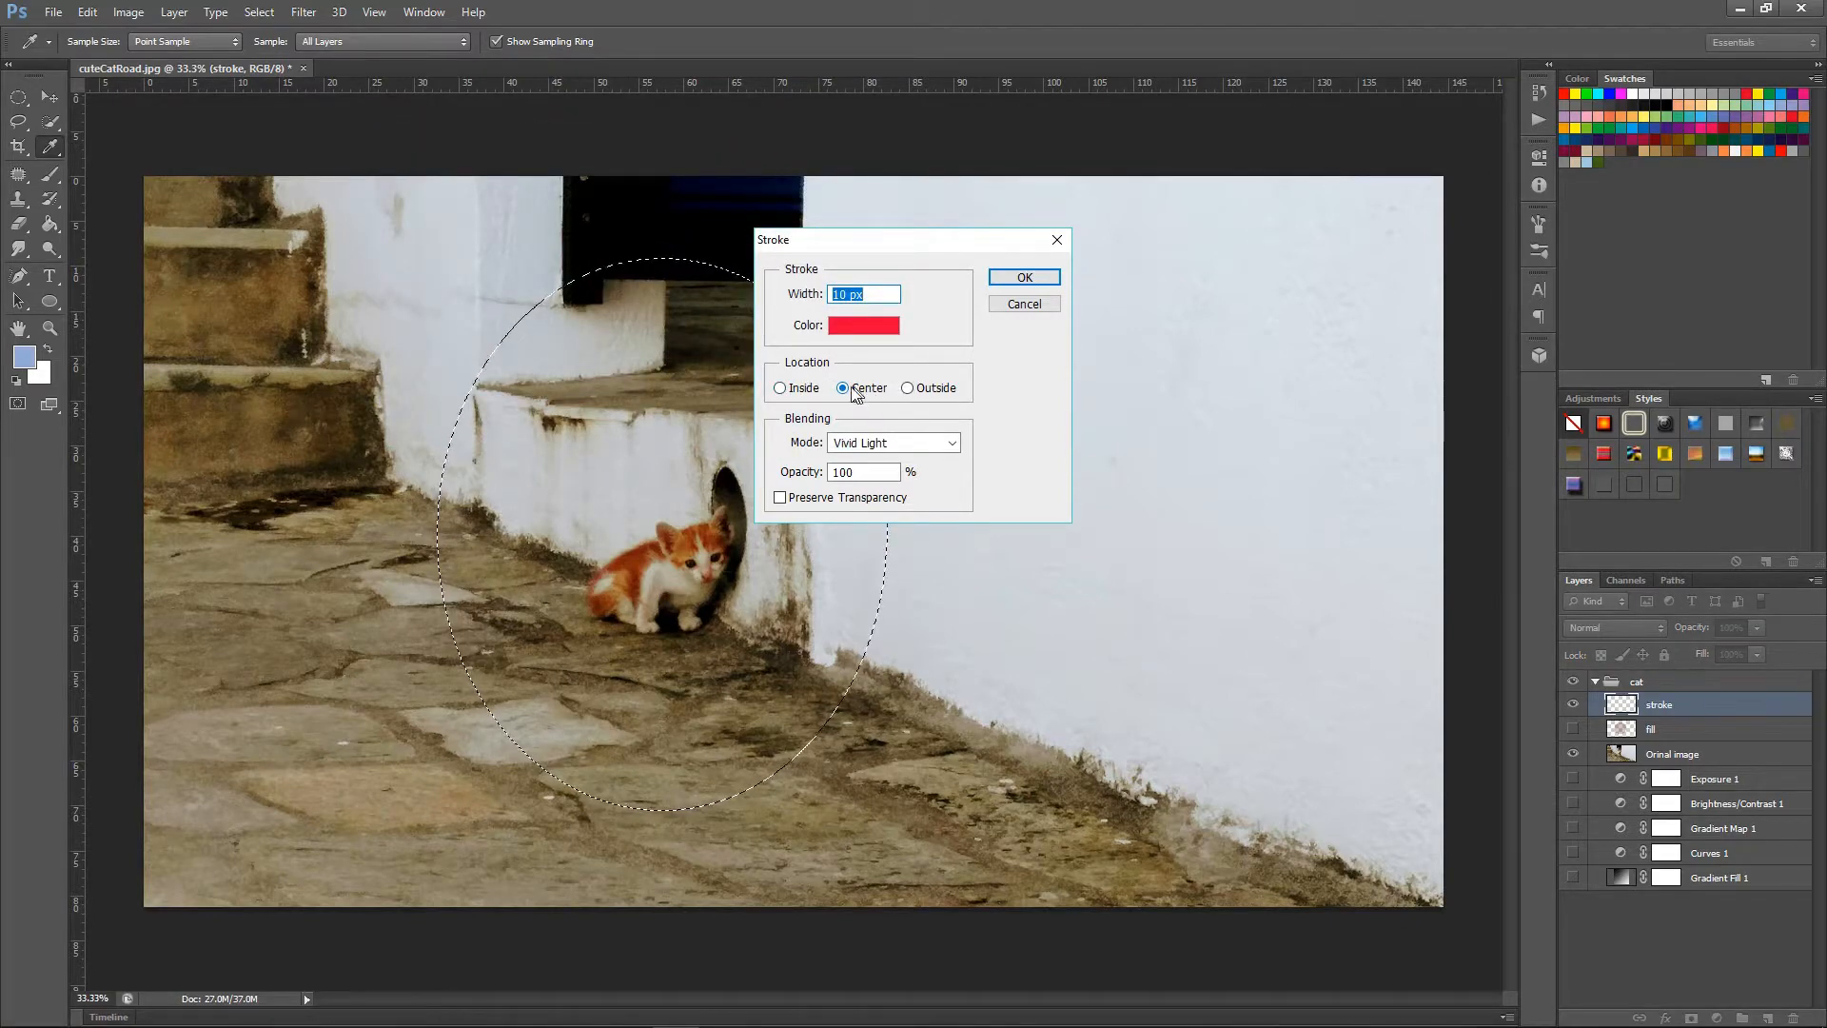
Place the stroke outside the selection edge and set its blending mode to Normal.
left_click_drag(870, 248, 1102, 154)
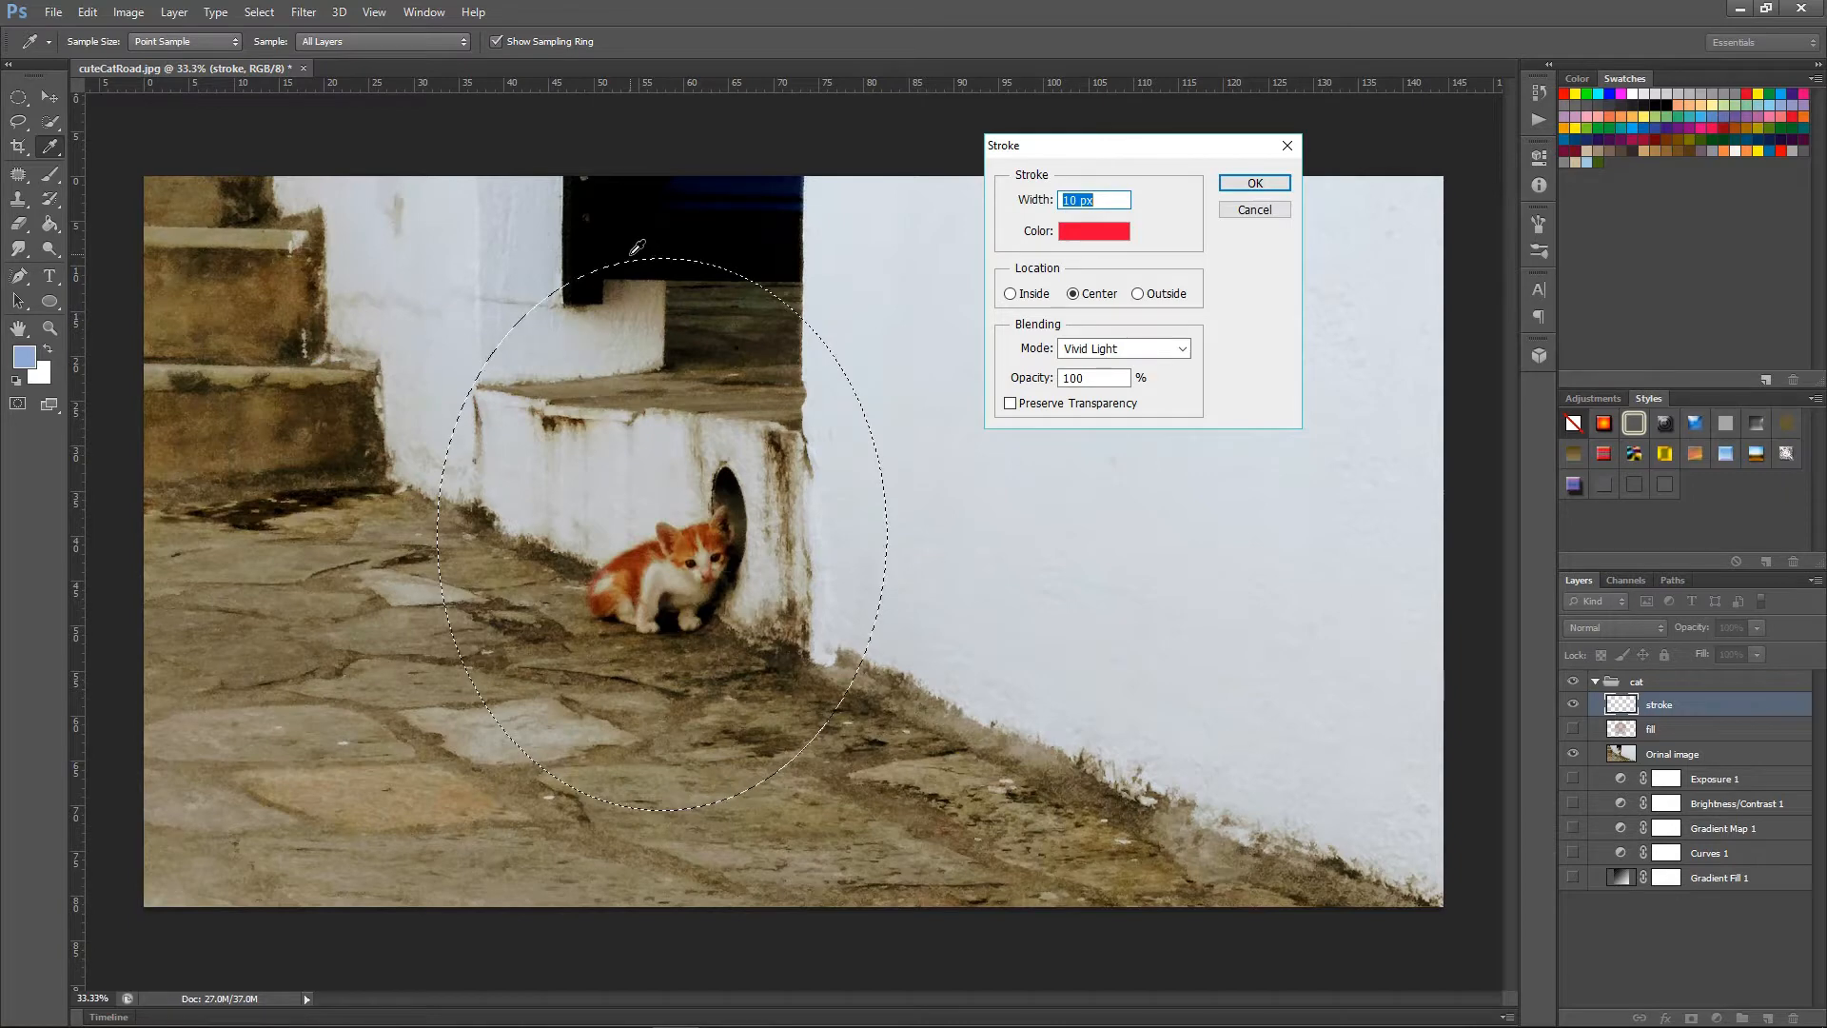
left_click(1011, 294)
left_click(1093, 352)
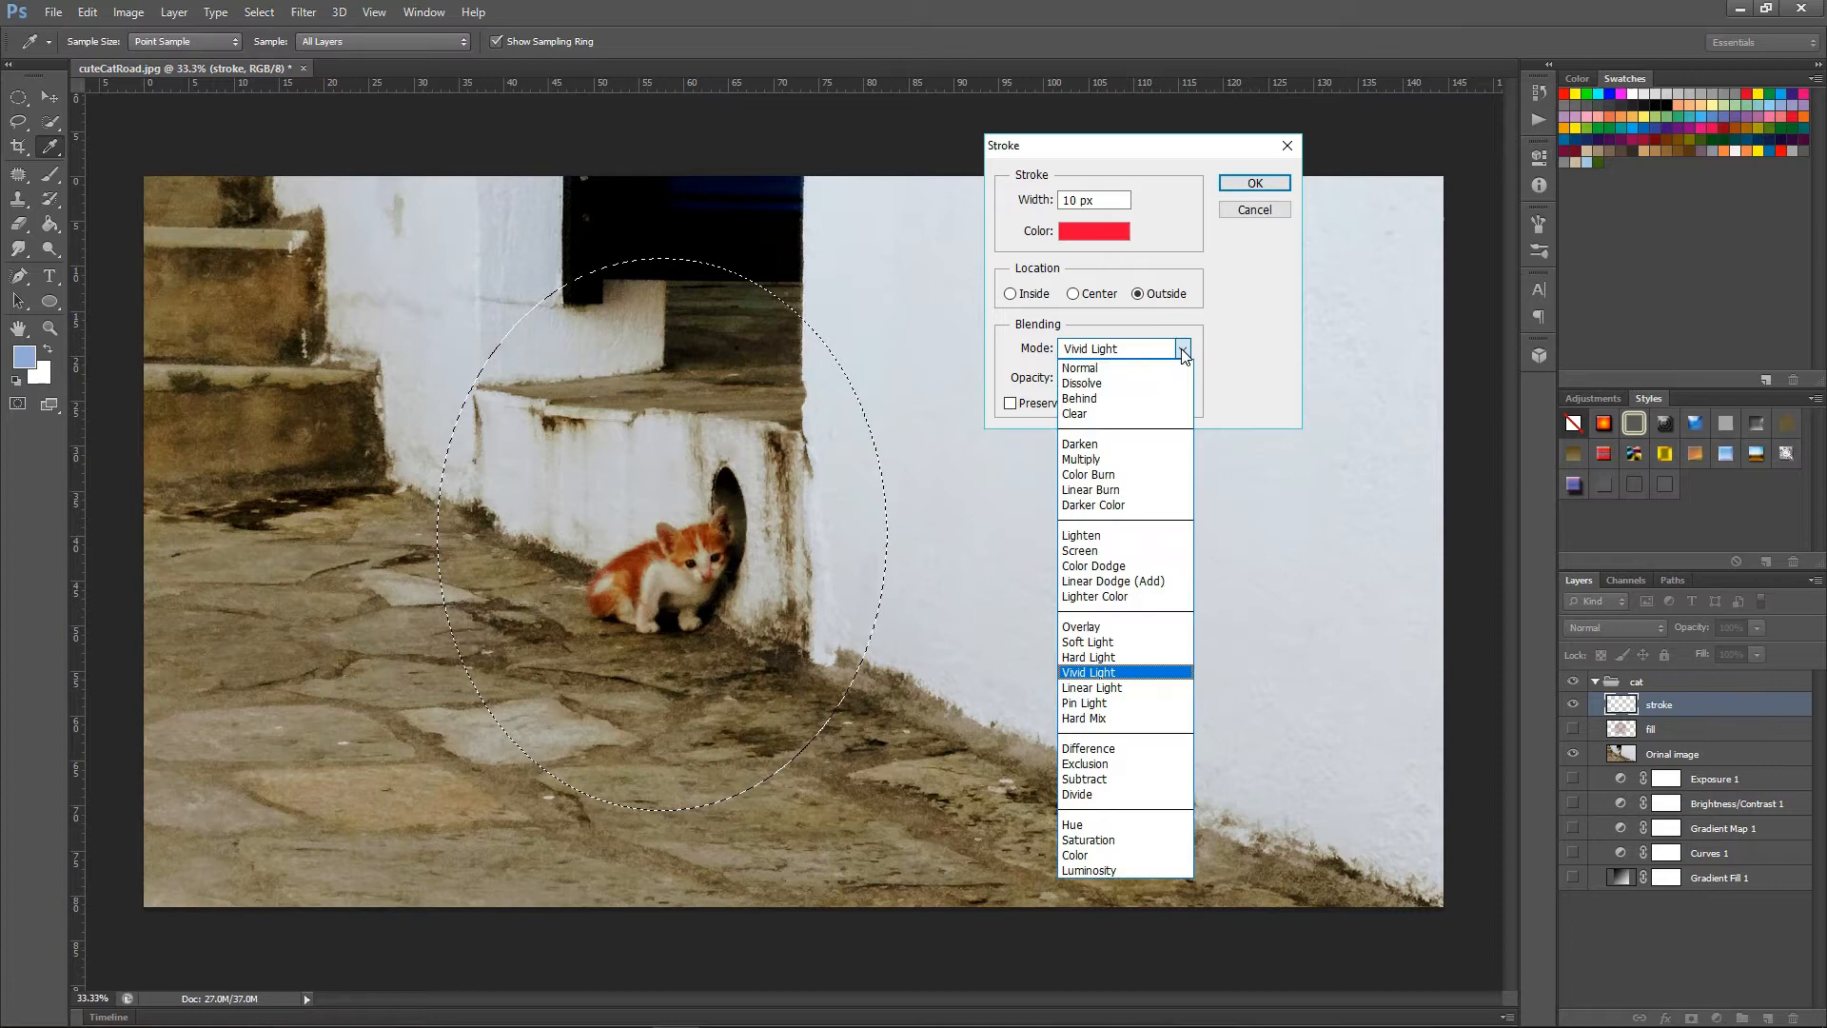
left_click(1106, 370)
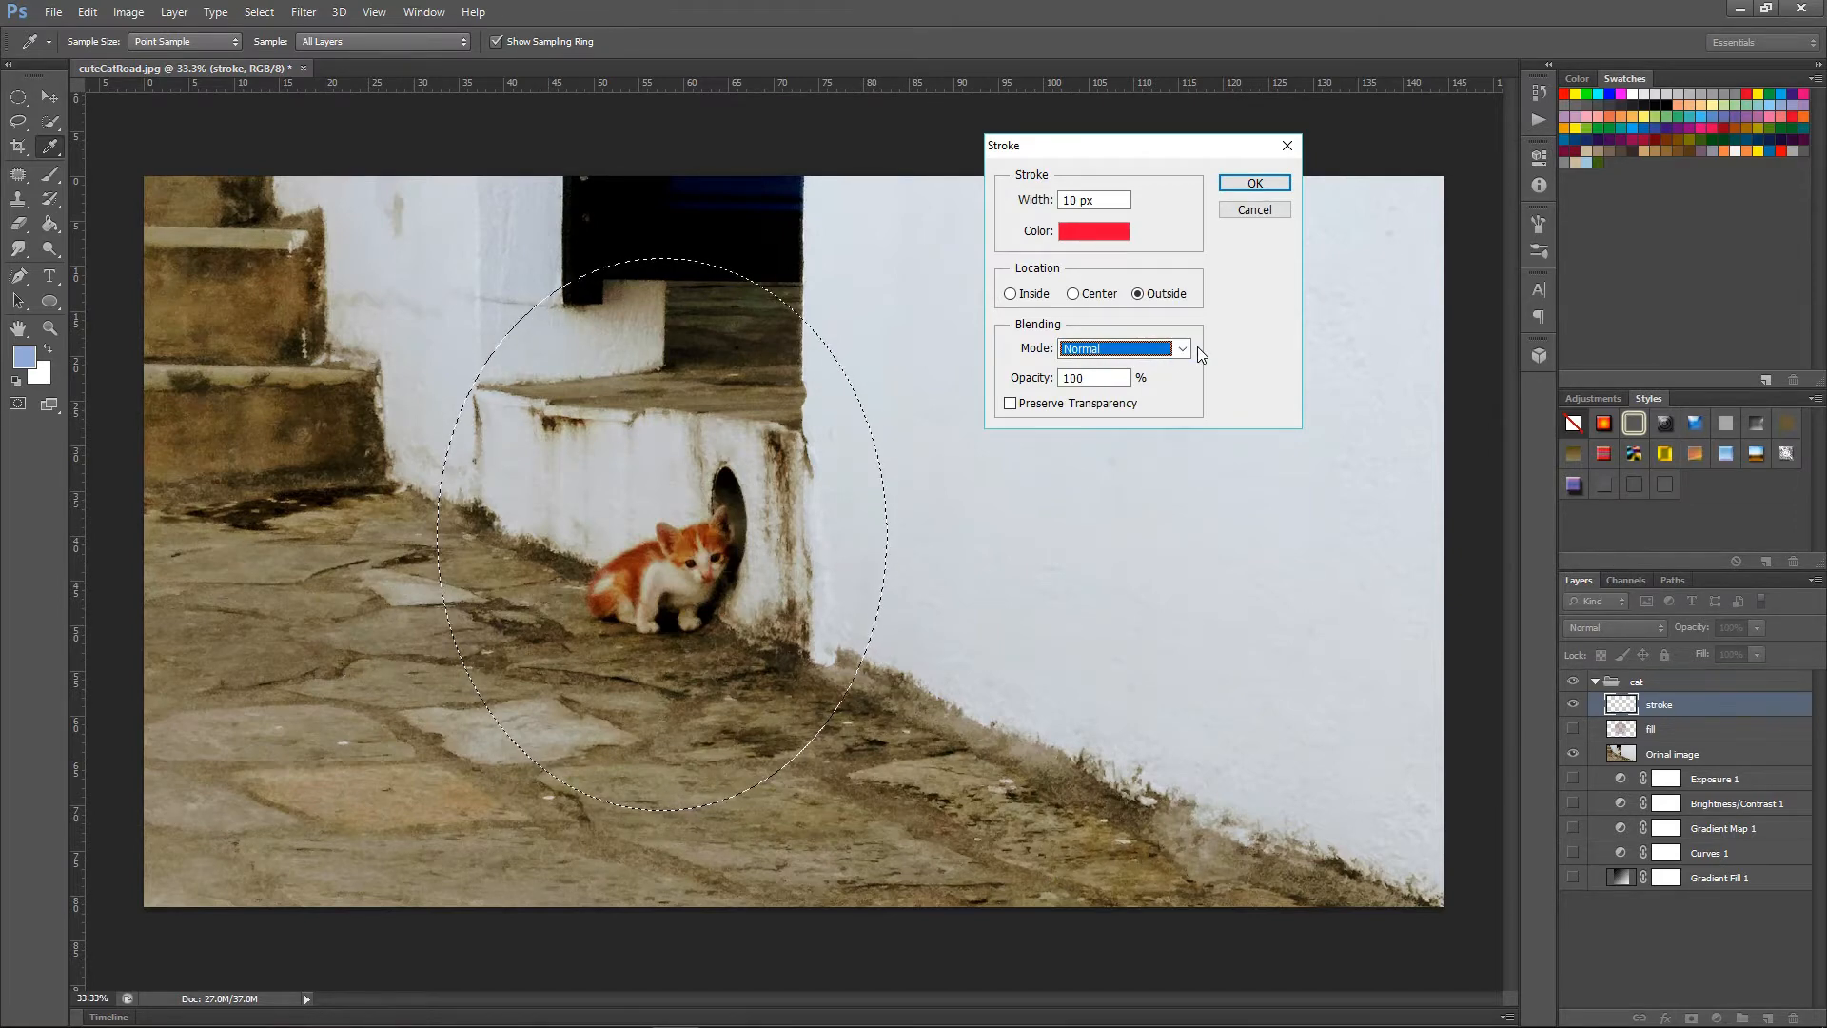
Try a stroke opacity of 50%.
left_click(1091, 377)
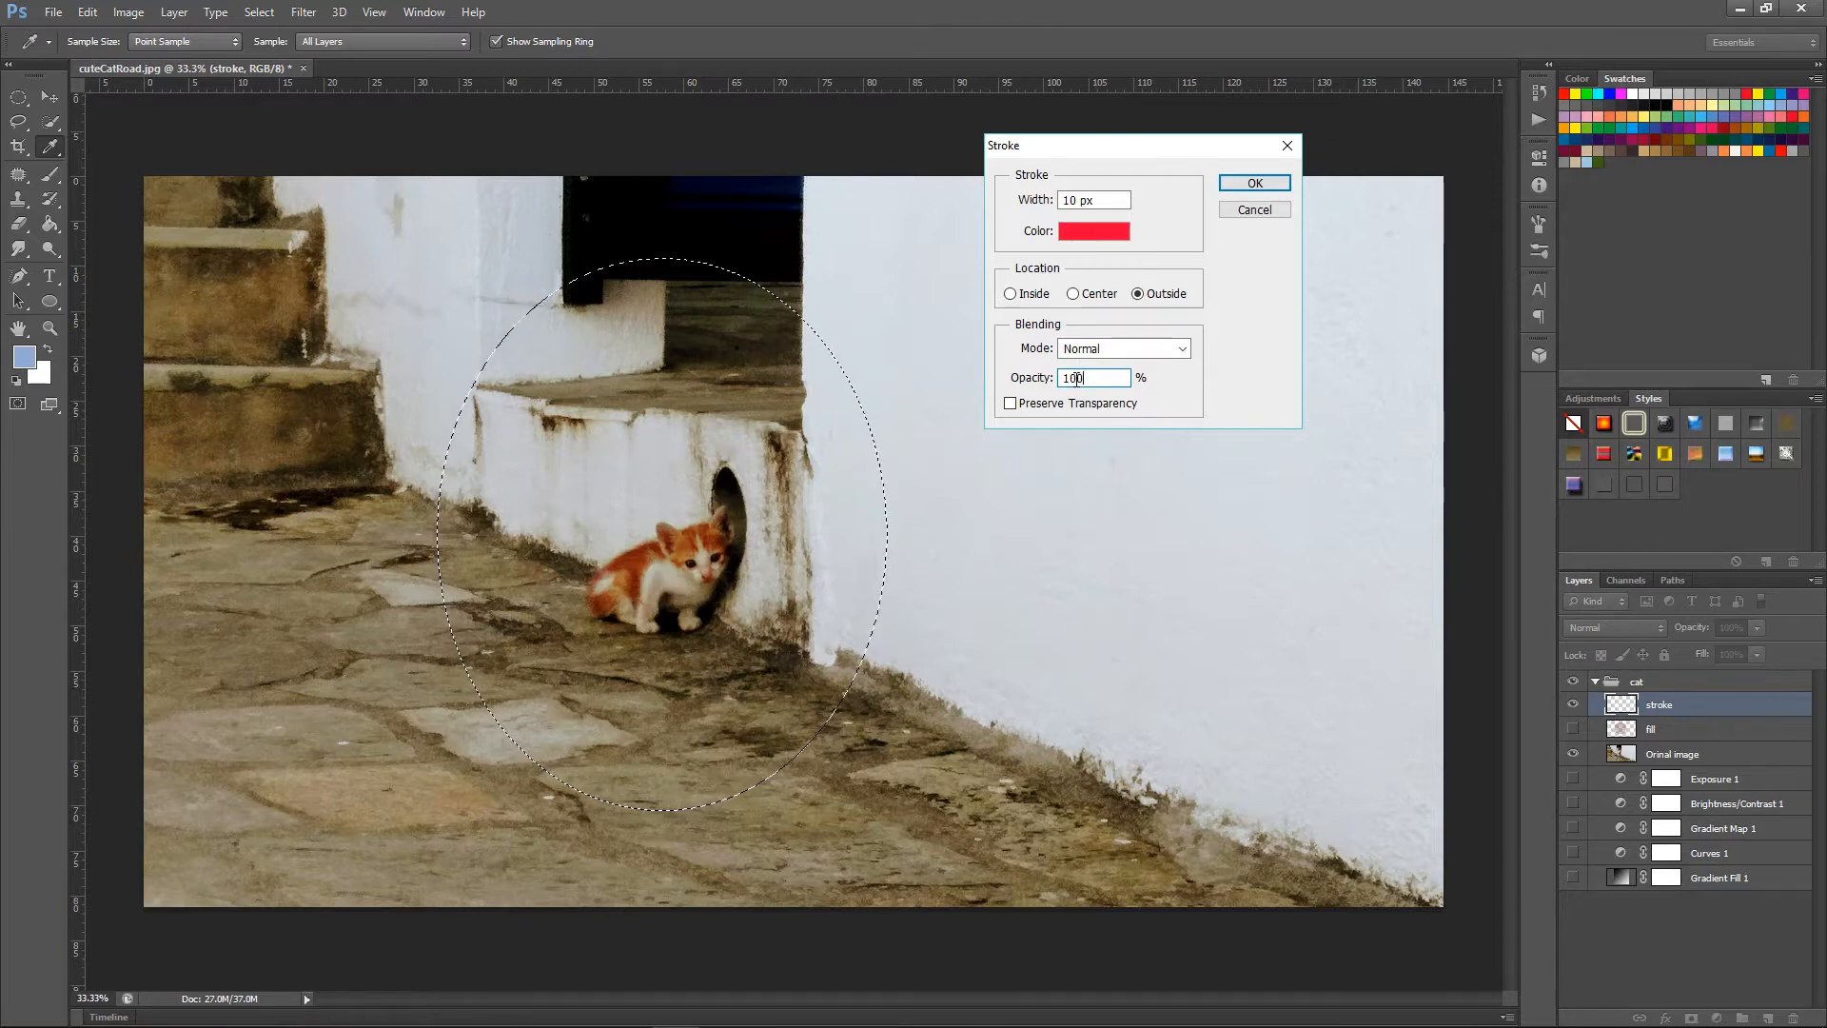
double_click(1077, 378)
type("50")
Set the stroke opacity to 75% and apply the stroke to the elliptical selection.
double_click(1082, 382)
left_click(1069, 380)
key("BackSpace")
type("7")
key("Delete")
type("5")
left_click(1171, 375)
left_click(1246, 181)
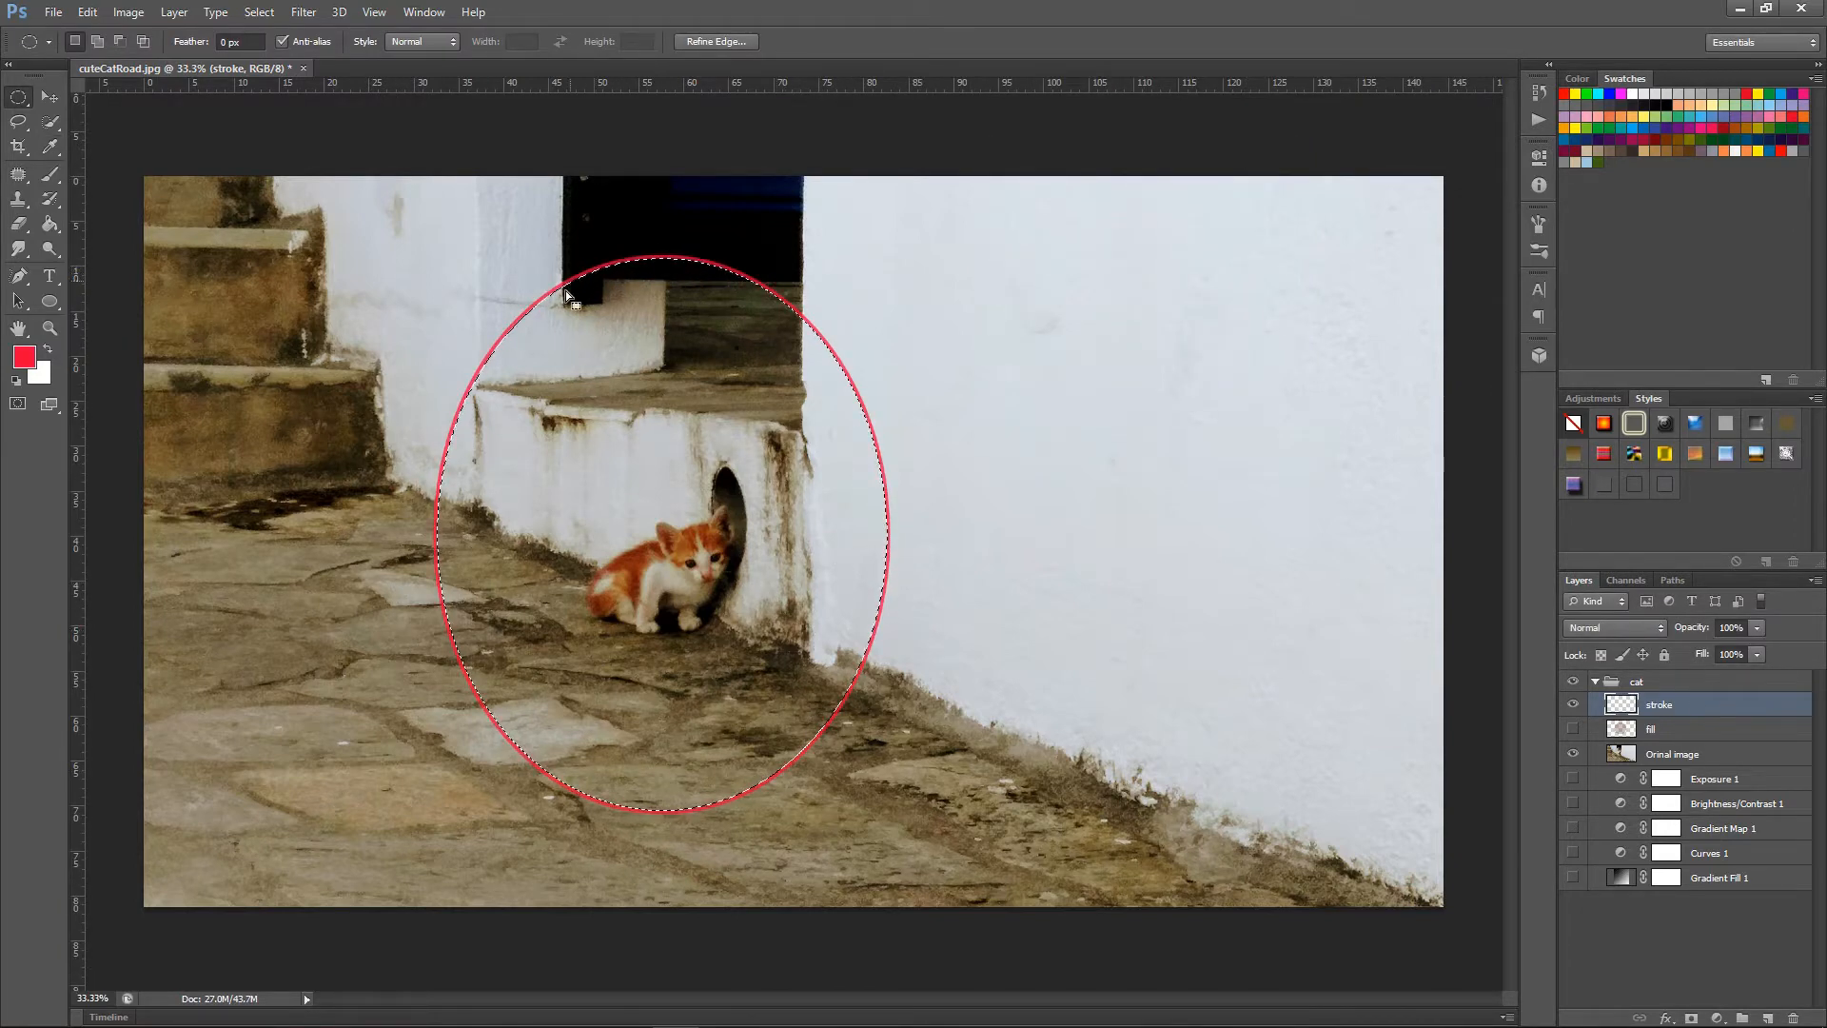
Deselect the ellipse and show the hidden fill layer.
left_click(1104, 301)
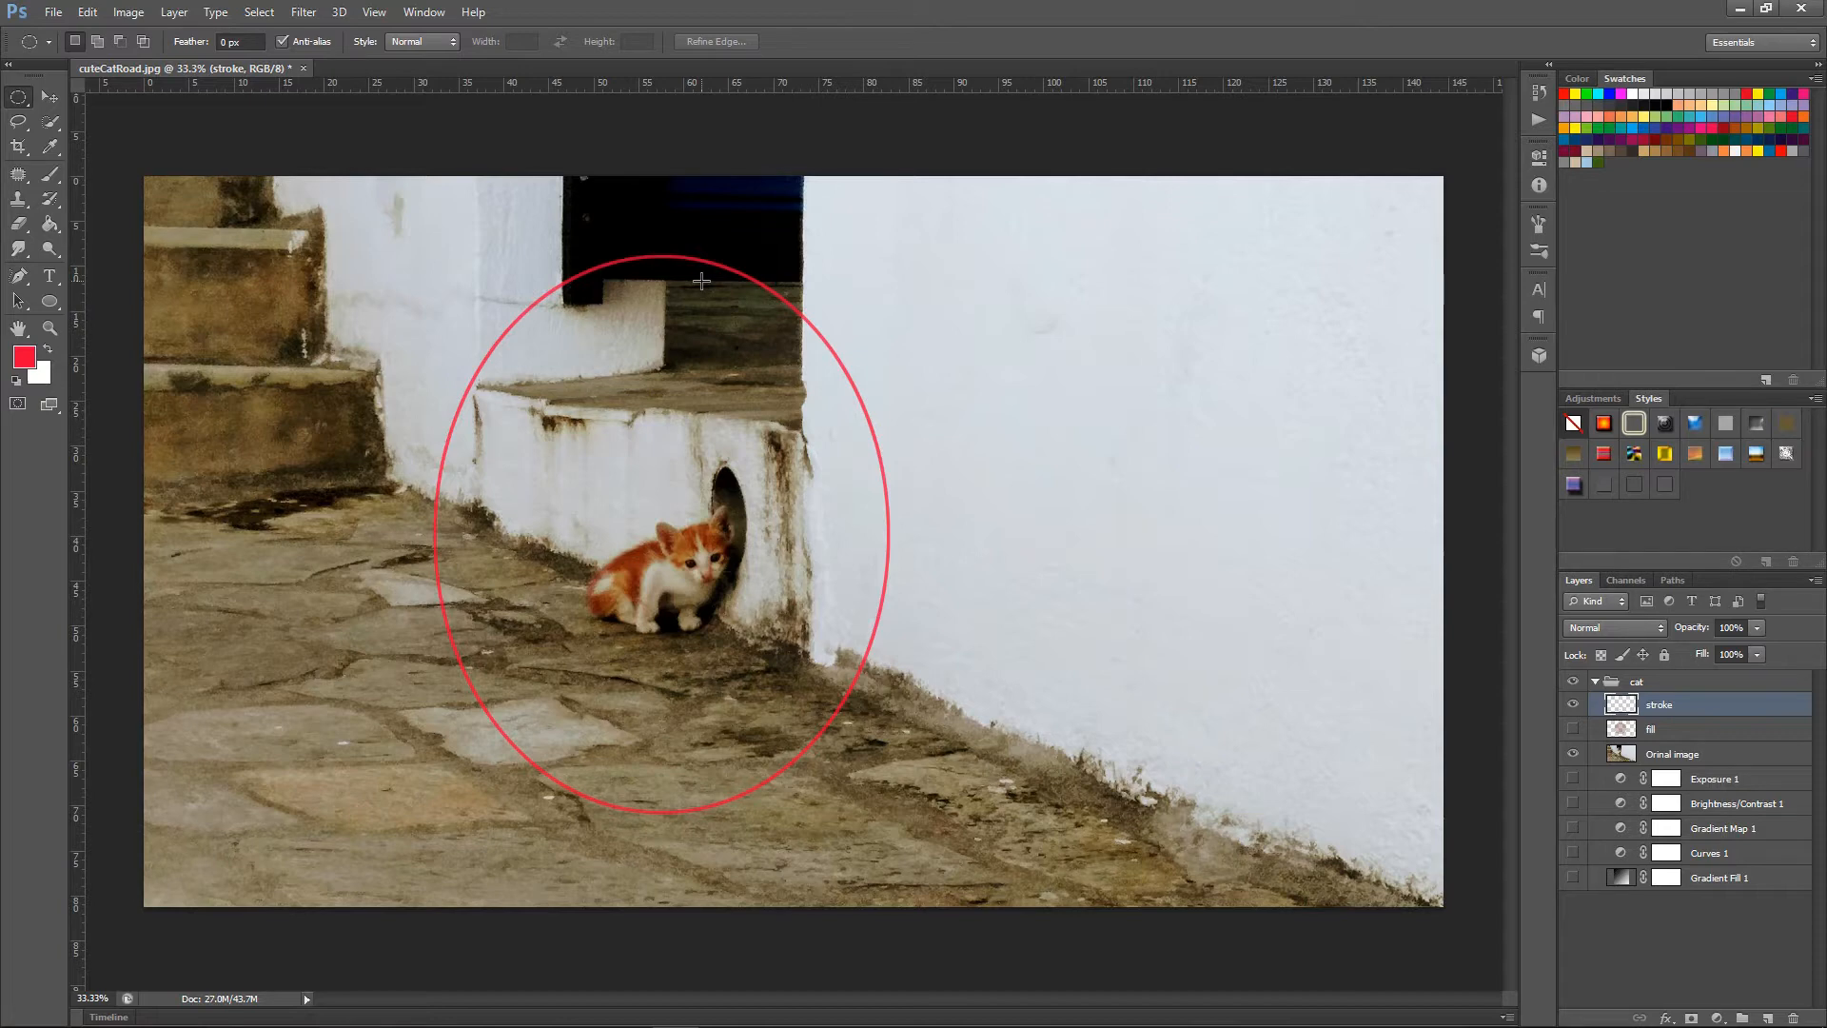
left_click(1573, 729)
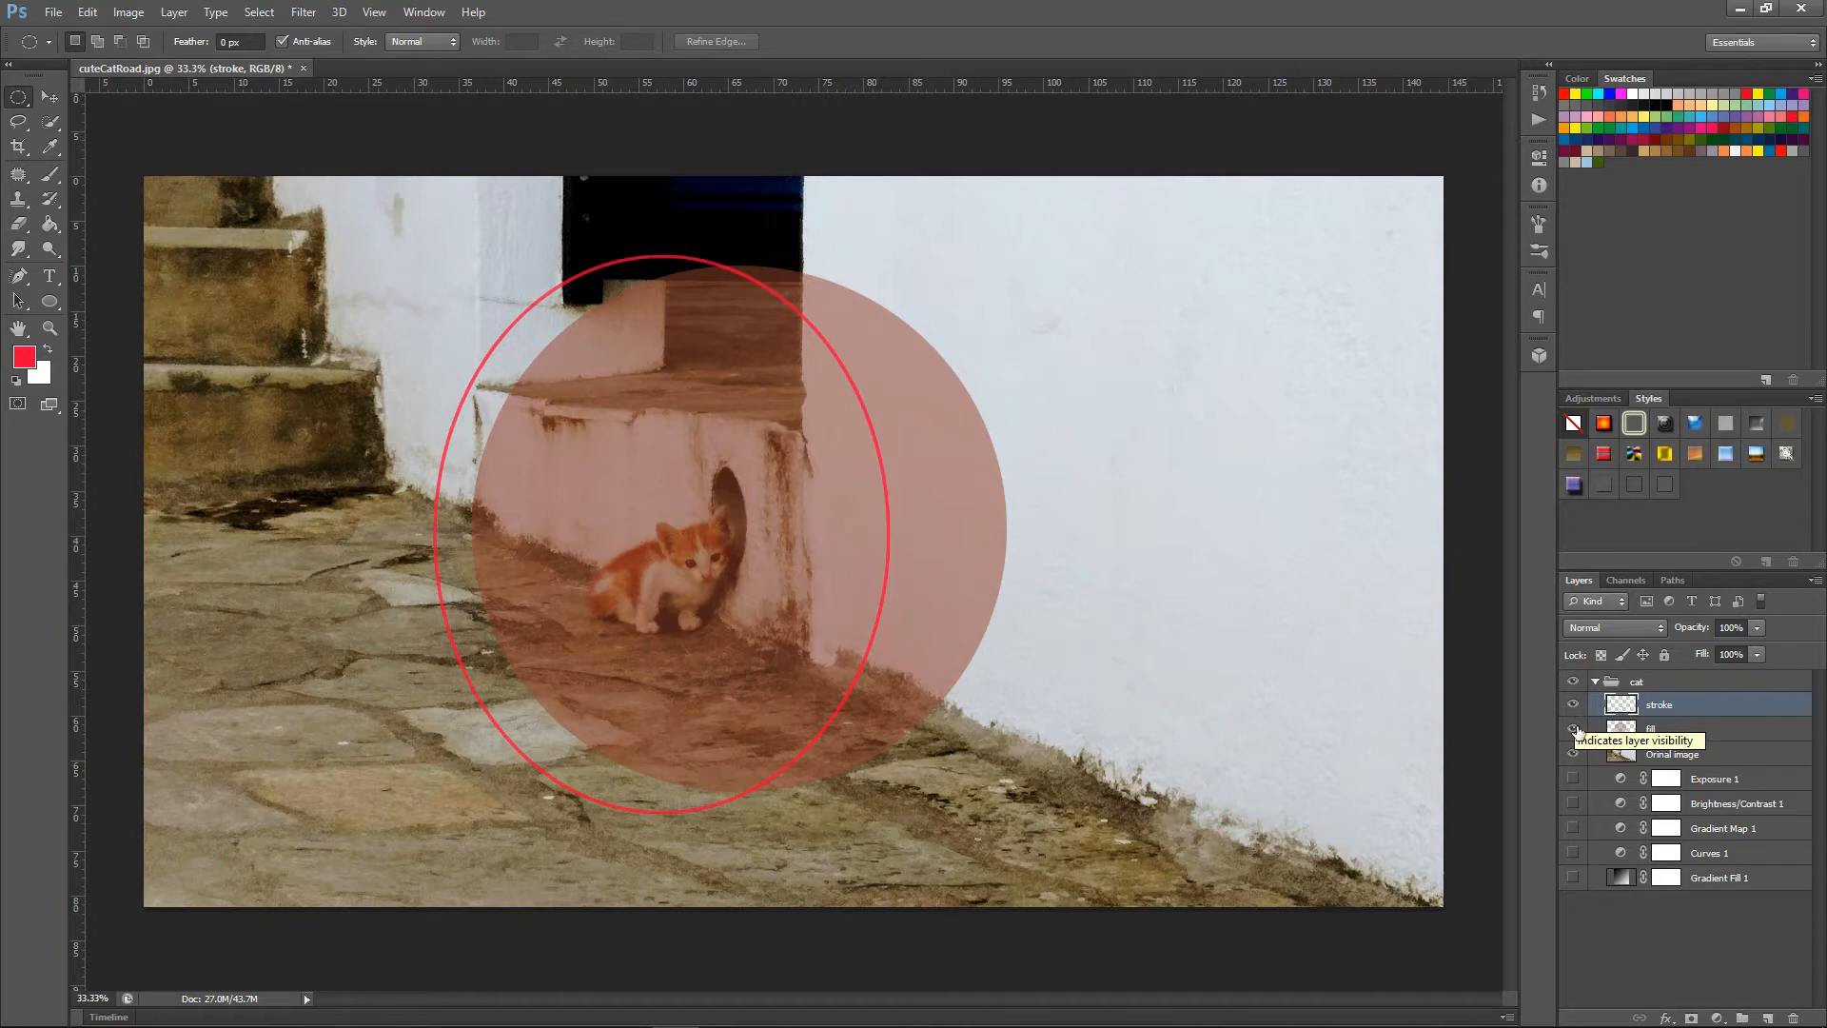
Try the Orinal image layer on top of the stroke and fill layers, and move both layers back above it.
left_click(1728, 756)
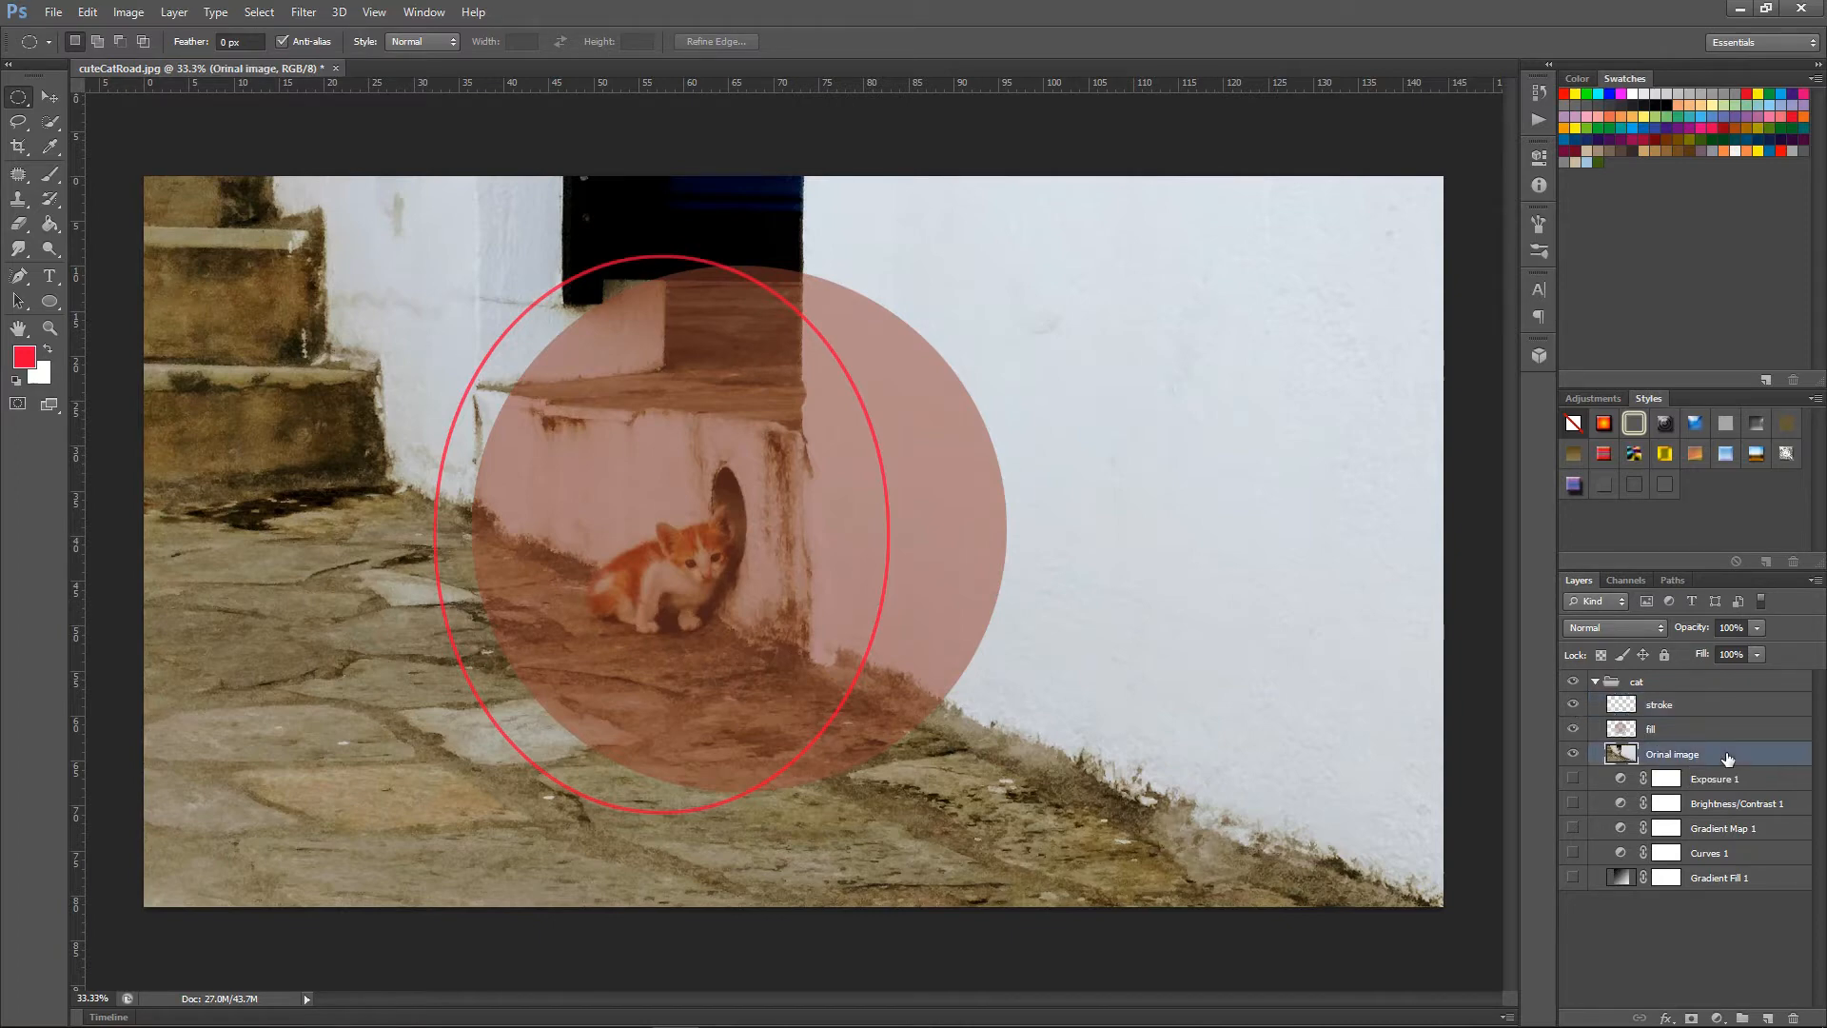
left_click_drag(1728, 757, 1725, 707)
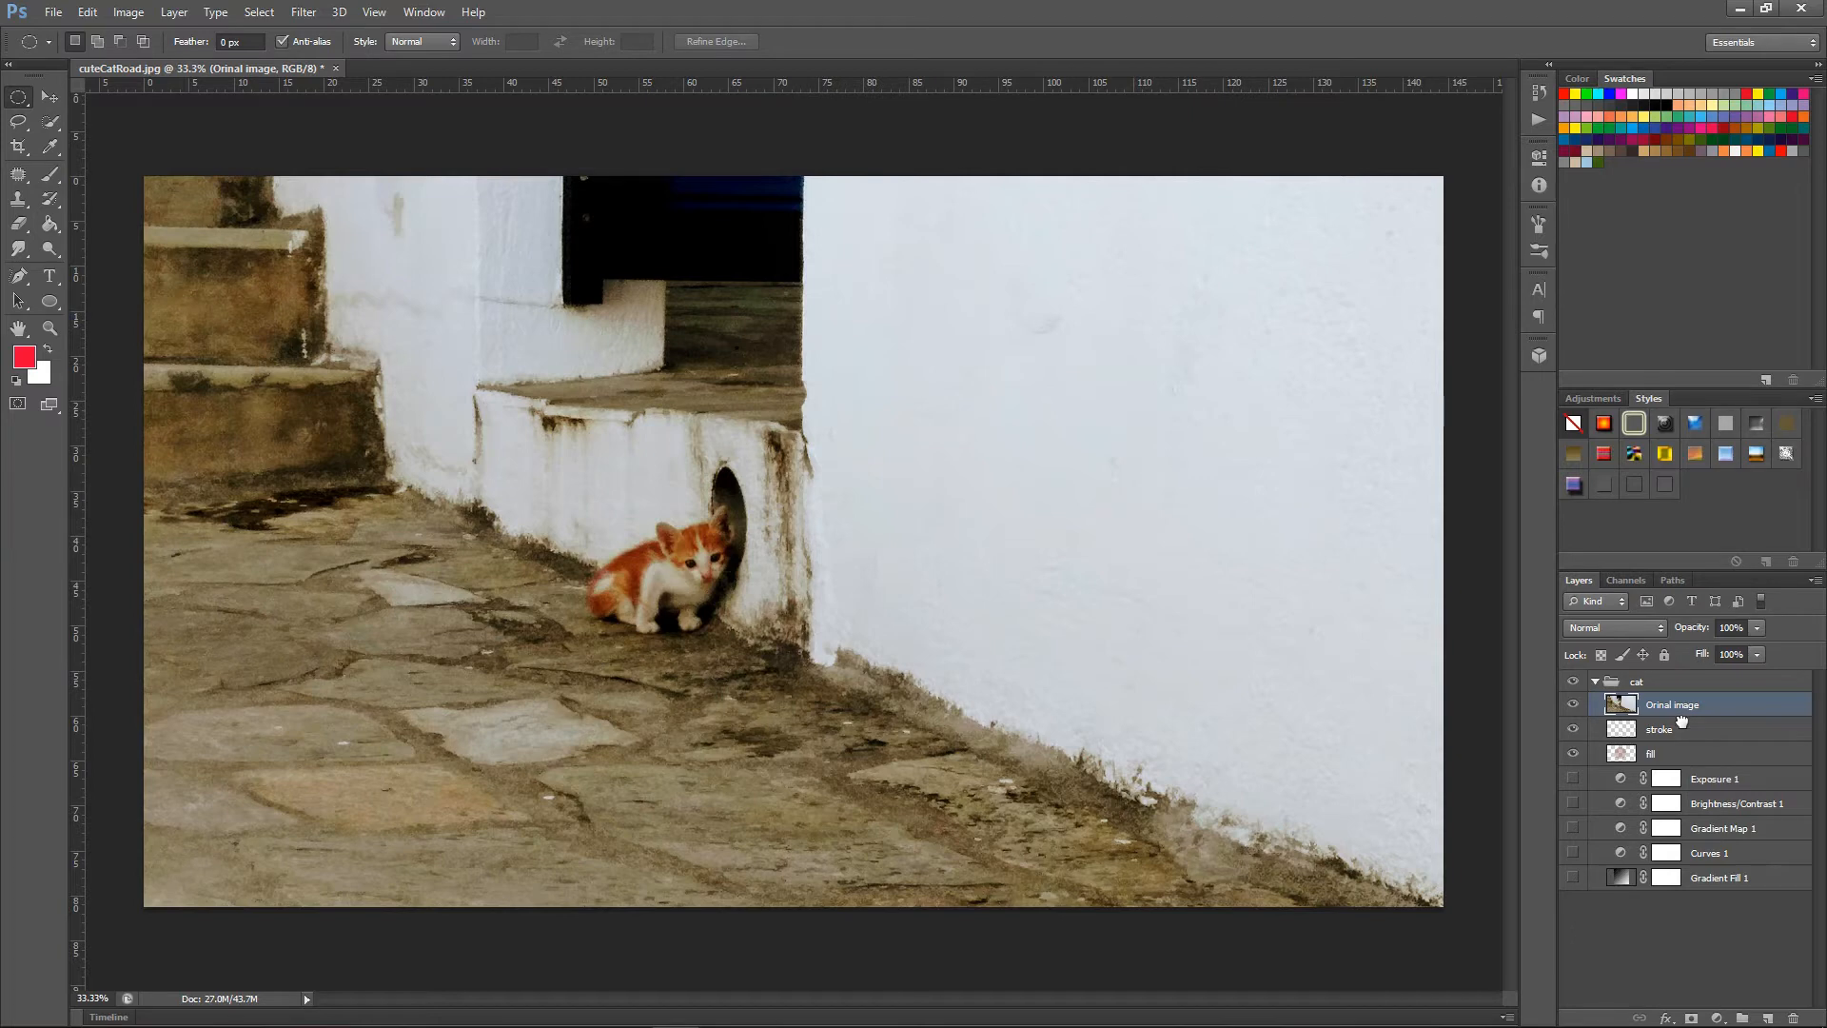
left_click_drag(1684, 729, 1679, 703)
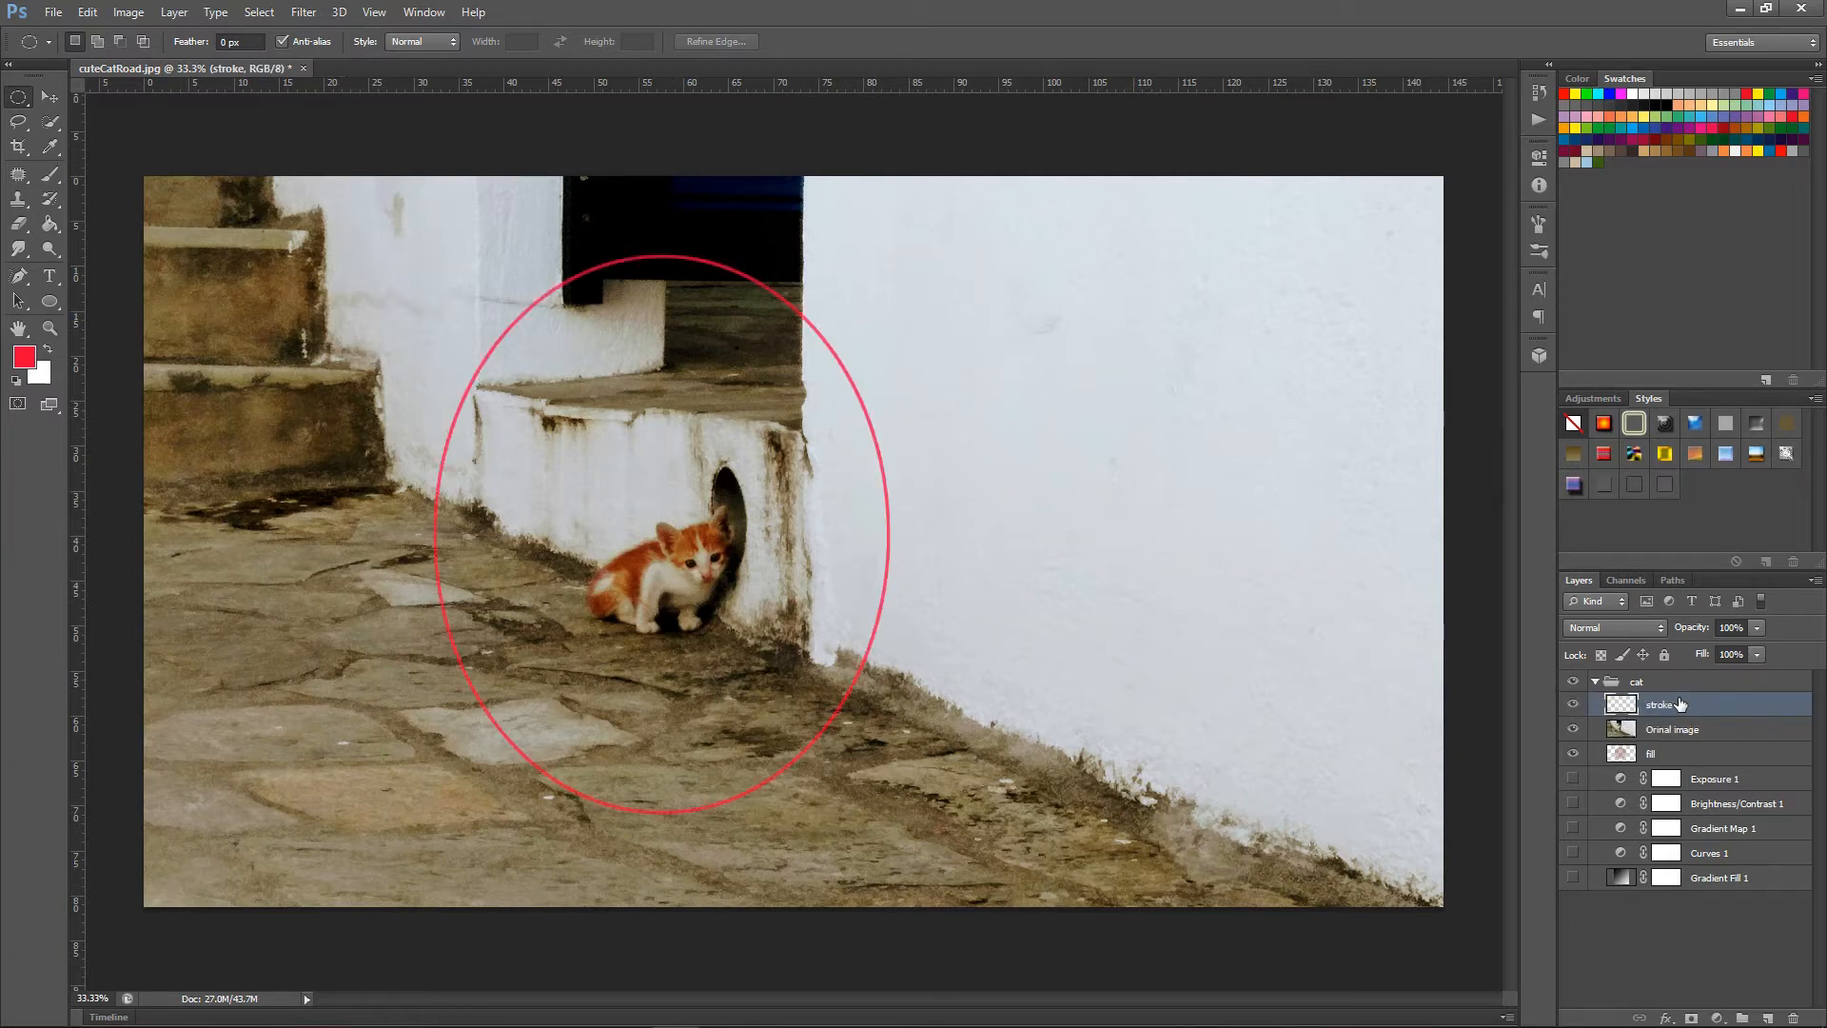
left_click_drag(1677, 757, 1679, 729)
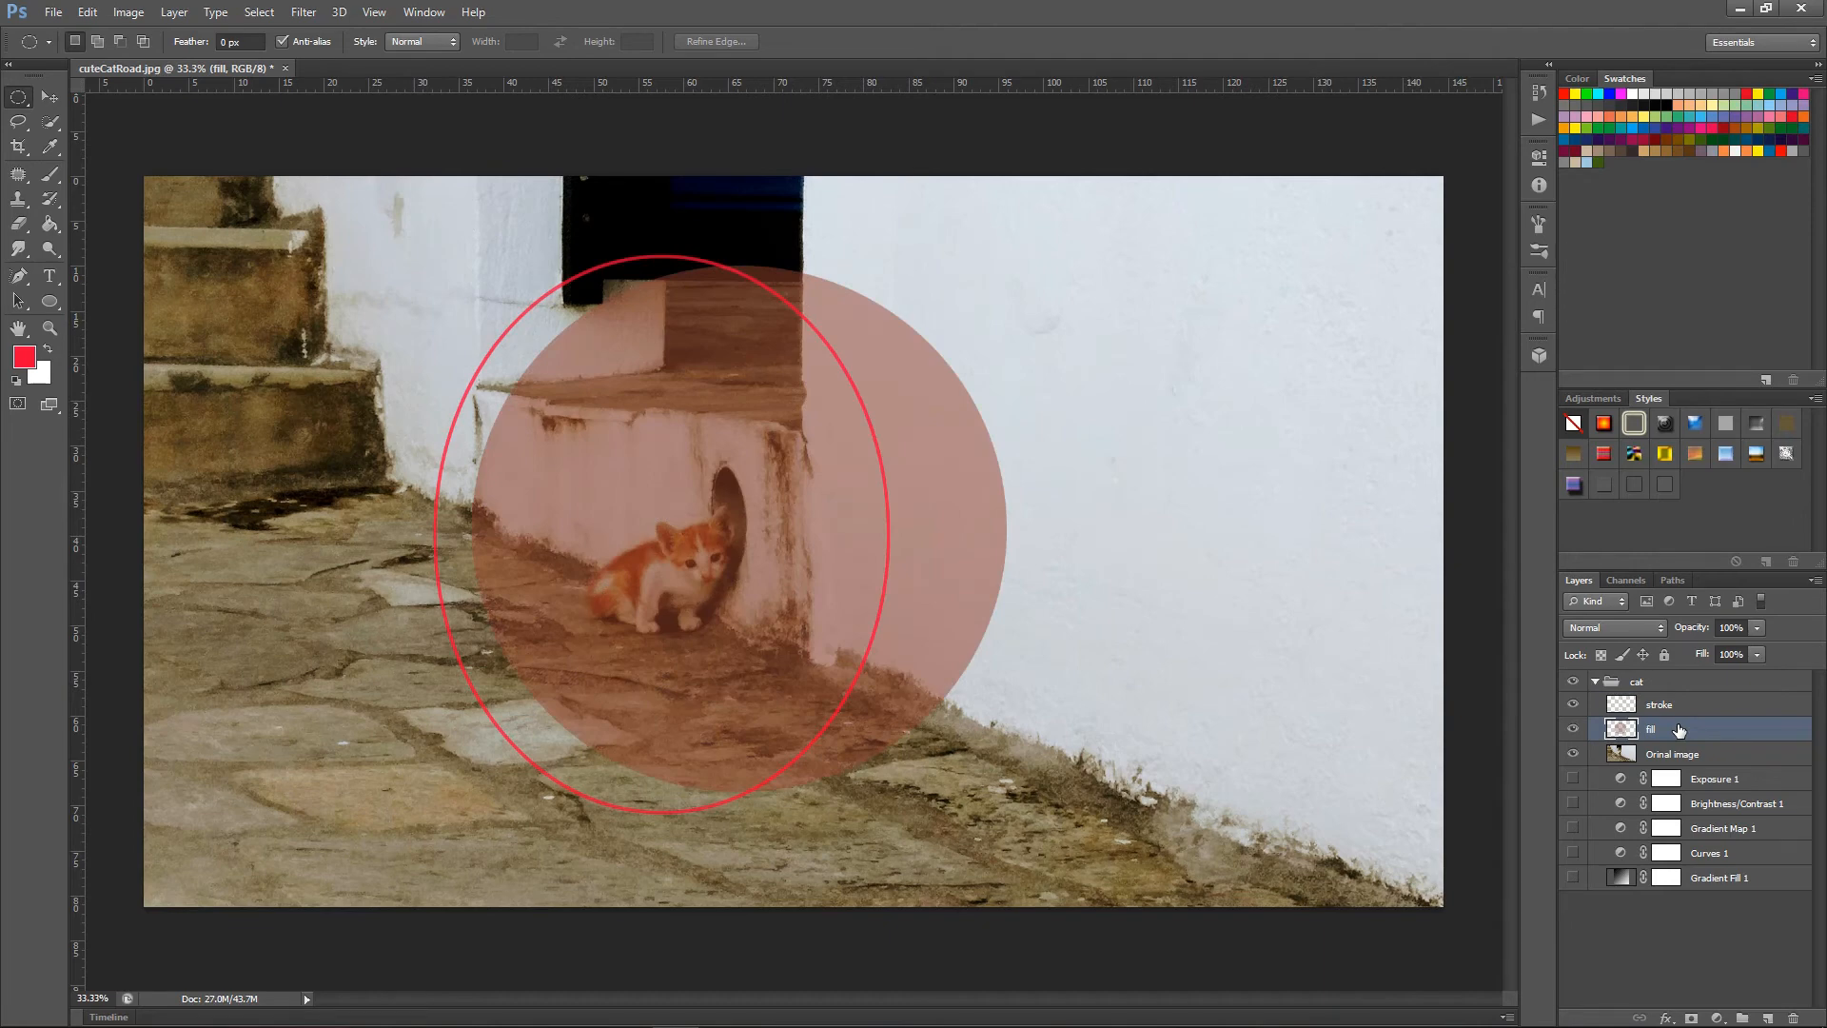